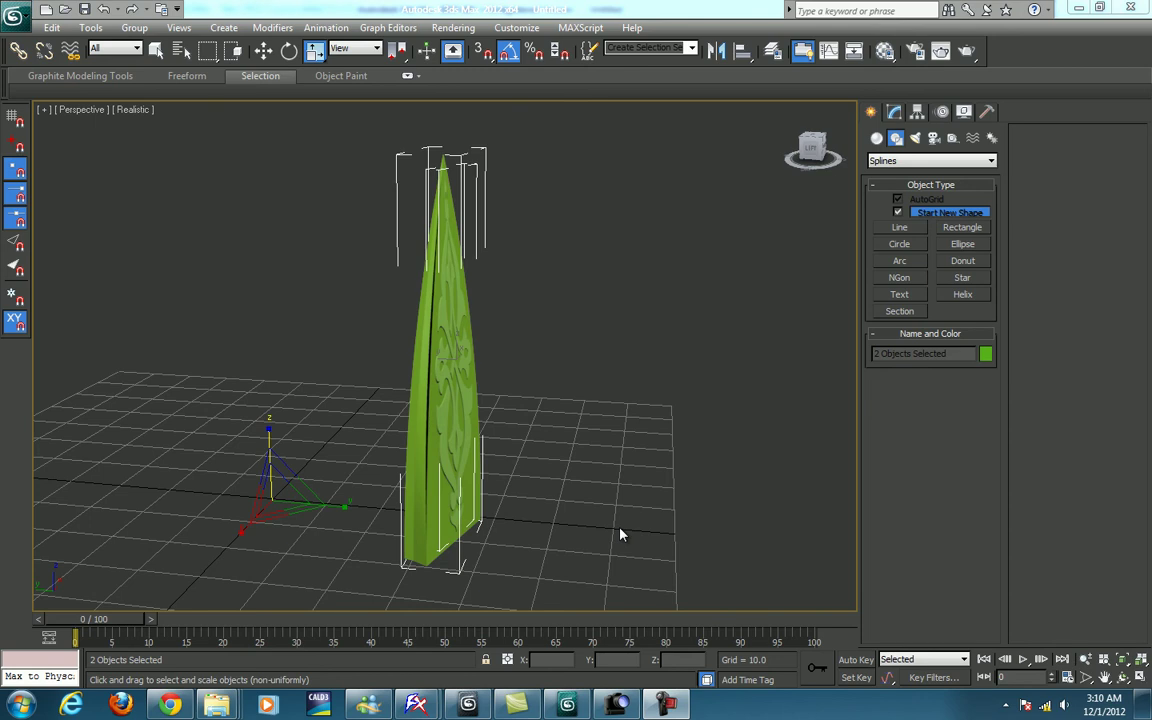
Delete the two selected green leaf panels, leaving an empty grid.
{"action": "mouse_move", "coordinate": [666, 496]}
{"action": "middle_mouse_down", "text": "alt"}
{"action": "mouse_move", "coordinate": [395, 463]}
{"action": "mouse_move", "coordinate": [730, 522]}
{"action": "middle_mouse_up", "text": "alt"}
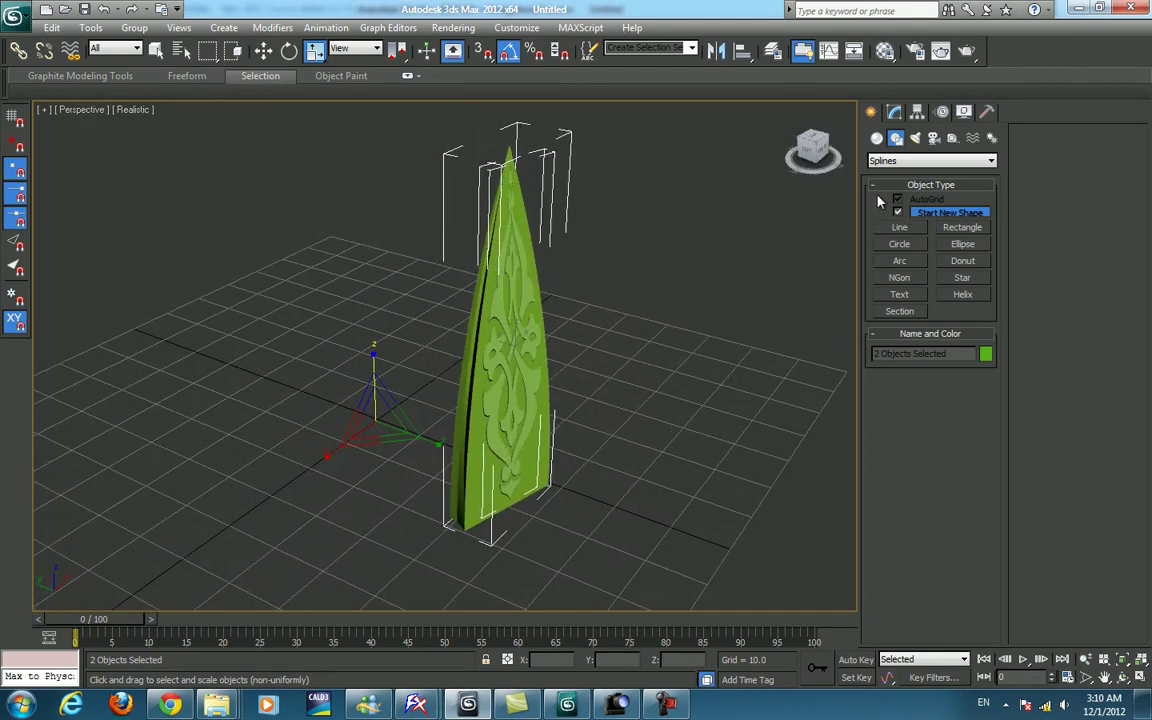
{"action": "key", "text": "Delete"}
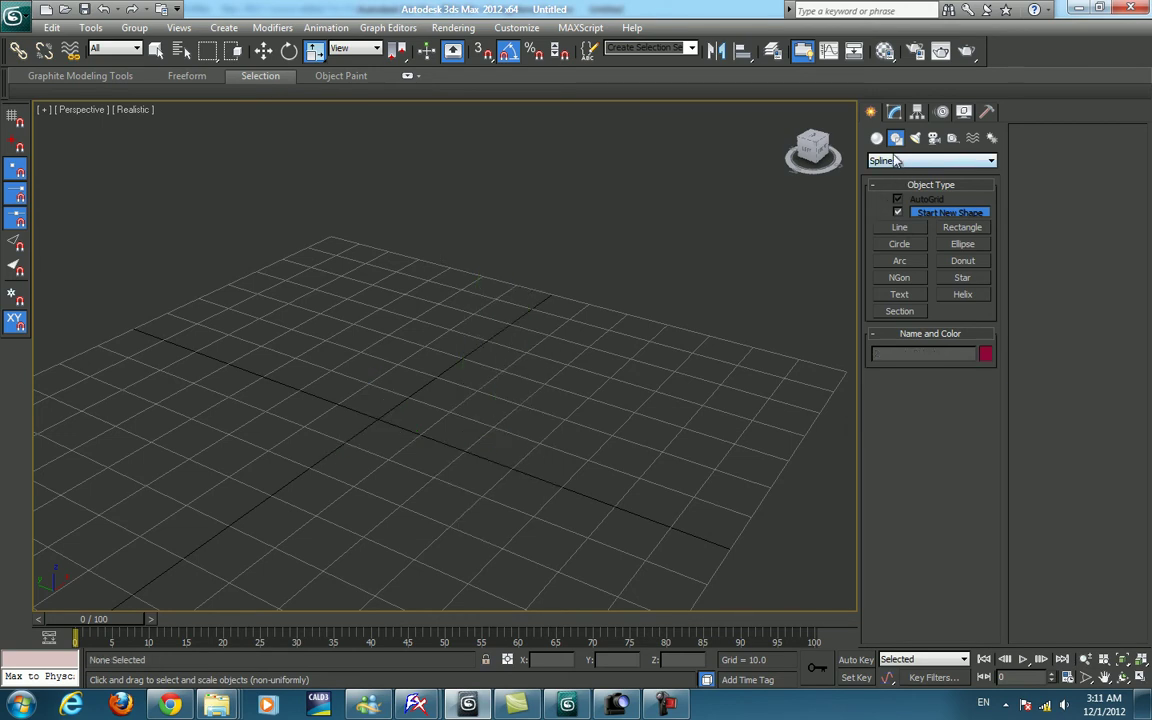
Draw a Channel extended-spline shape on the grid.
{"action": "left_click", "coordinate": [893, 162]}
{"action": "left_click", "coordinate": [893, 166]}
{"action": "left_click", "coordinate": [890, 160]}
{"action": "left_click", "coordinate": [905, 194]}
{"action": "middle_click_drag", "start_coordinate": [627, 418], "coordinate": [700, 388]}
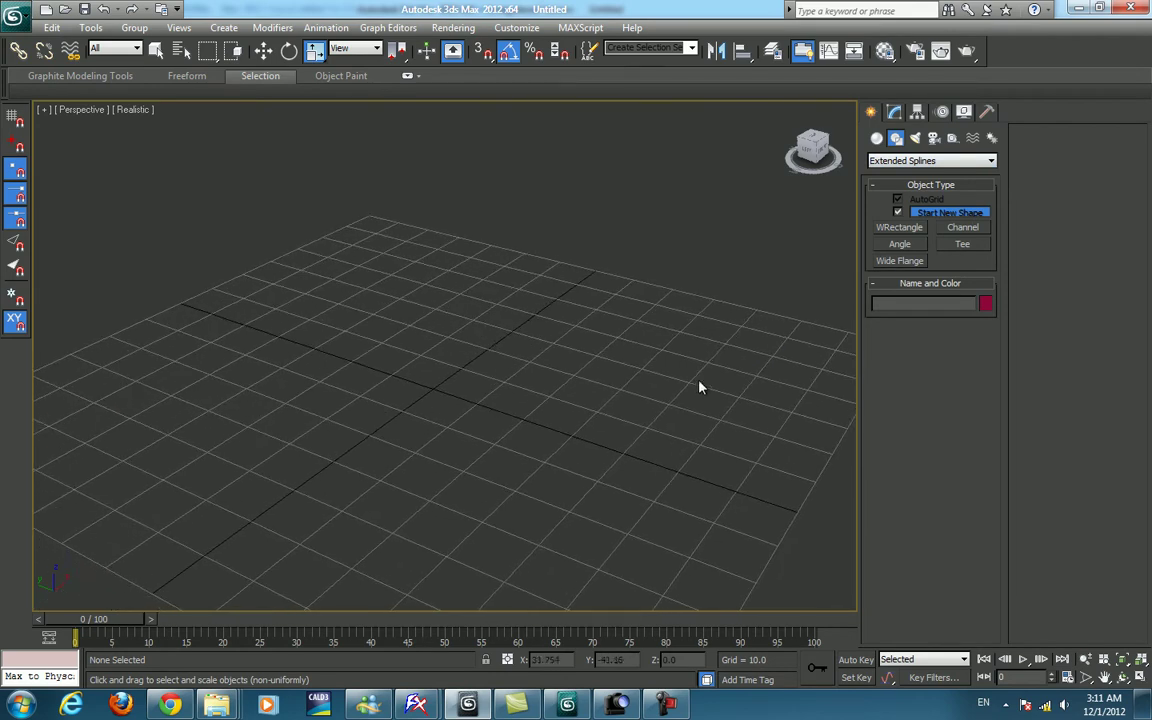
{"action": "left_click", "coordinate": [963, 227]}
{"action": "mouse_move", "coordinate": [630, 353]}
{"action": "left_mouse_down"}
{"action": "mouse_move", "coordinate": [498, 543]}
{"action": "mouse_move", "coordinate": [506, 550]}
{"action": "left_mouse_up"}
{"action": "left_click", "coordinate": [498, 533]}
{"action": "right_click", "coordinate": [517, 522]}
Set the channel's length to about 29 and its width to about 5.4.
{"action": "left_click", "coordinate": [894, 112]}
{"action": "left_click_drag", "start_coordinate": [980, 370], "coordinate": [979, 330]}
{"action": "left_click_drag", "start_coordinate": [985, 392], "coordinate": [978, 461]}
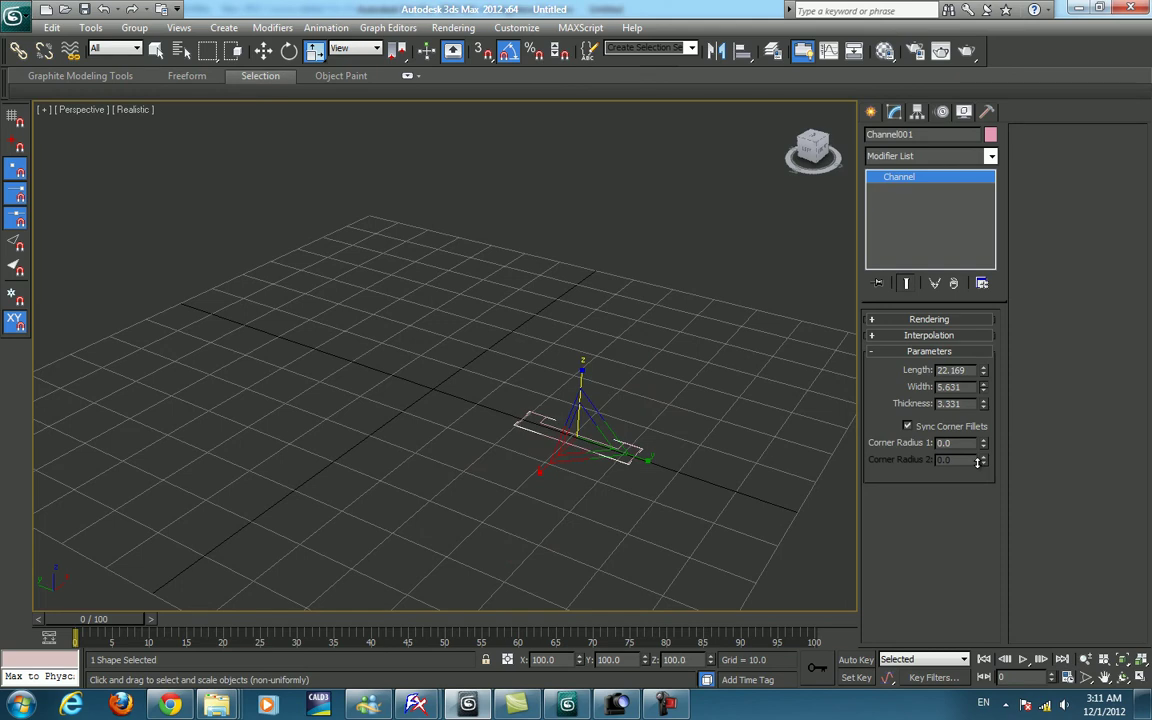
{"action": "mouse_move", "coordinate": [641, 380]}
{"action": "middle_mouse_down", "text": "alt"}
{"action": "mouse_move", "coordinate": [496, 373]}
{"action": "mouse_move", "coordinate": [640, 365]}
{"action": "mouse_move", "coordinate": [661, 393]}
{"action": "mouse_move", "coordinate": [618, 377]}
{"action": "middle_mouse_up", "text": "alt"}
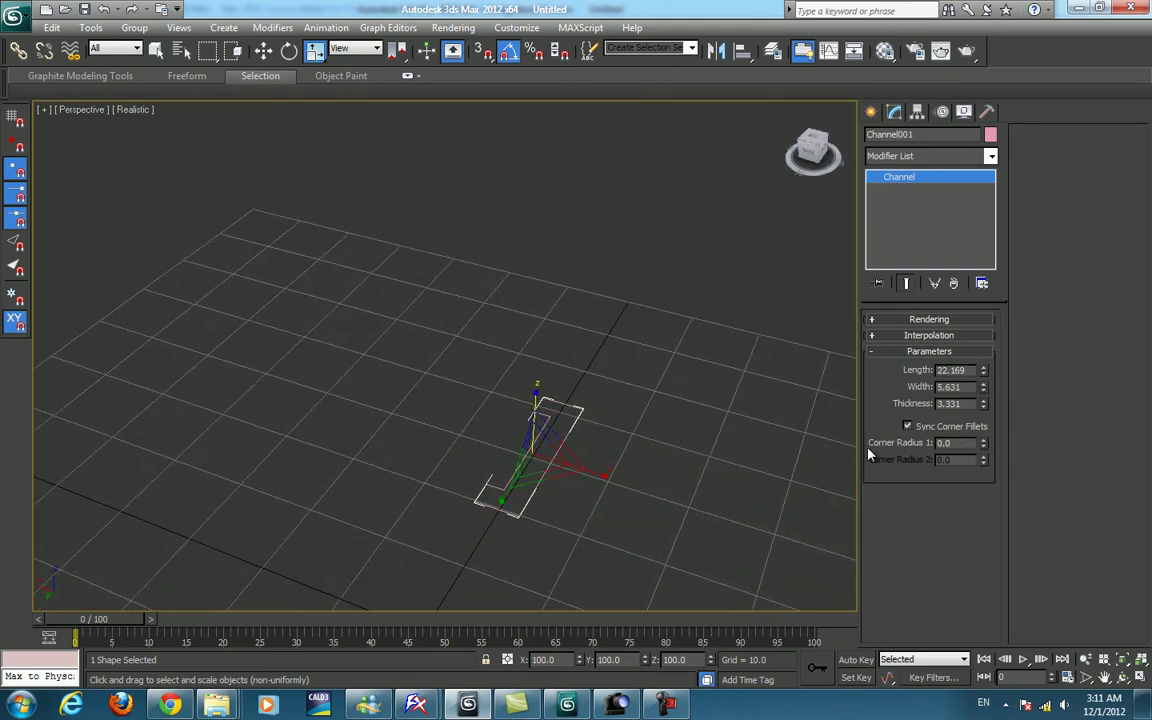
{"action": "left_click_drag", "start_coordinate": [985, 373], "coordinate": [994, 348]}
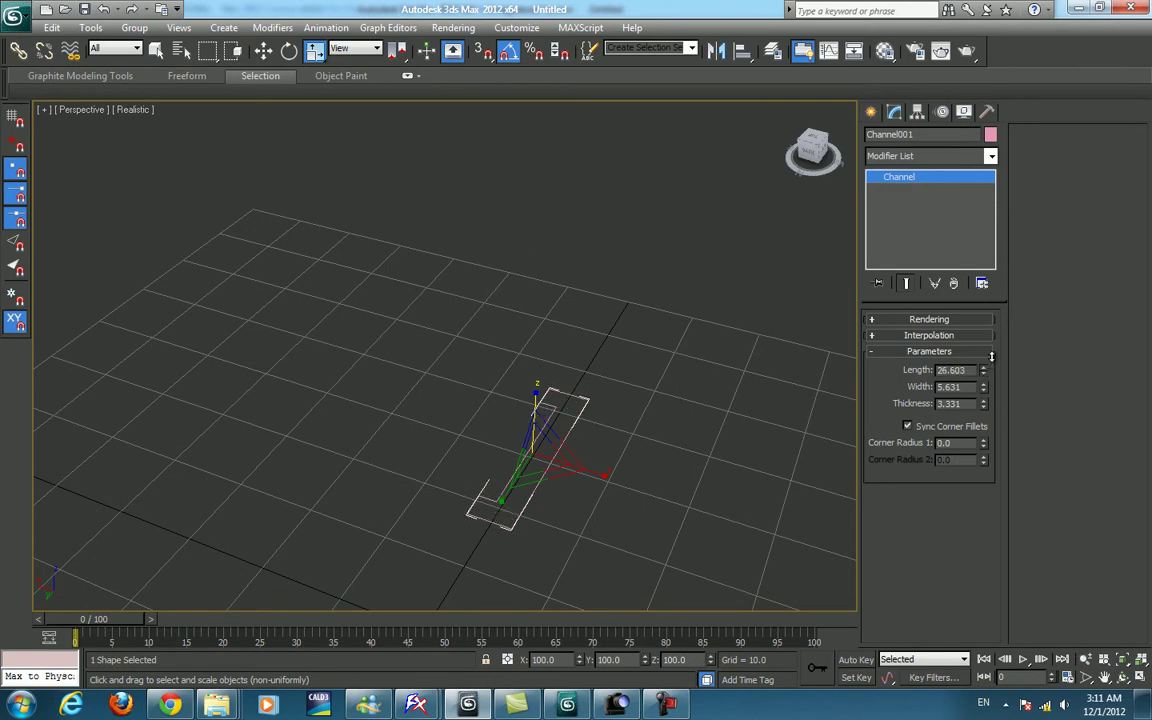
{"action": "scroll", "coordinate": [790, 370], "scroll_direction": "down", "scroll_amount": 2}
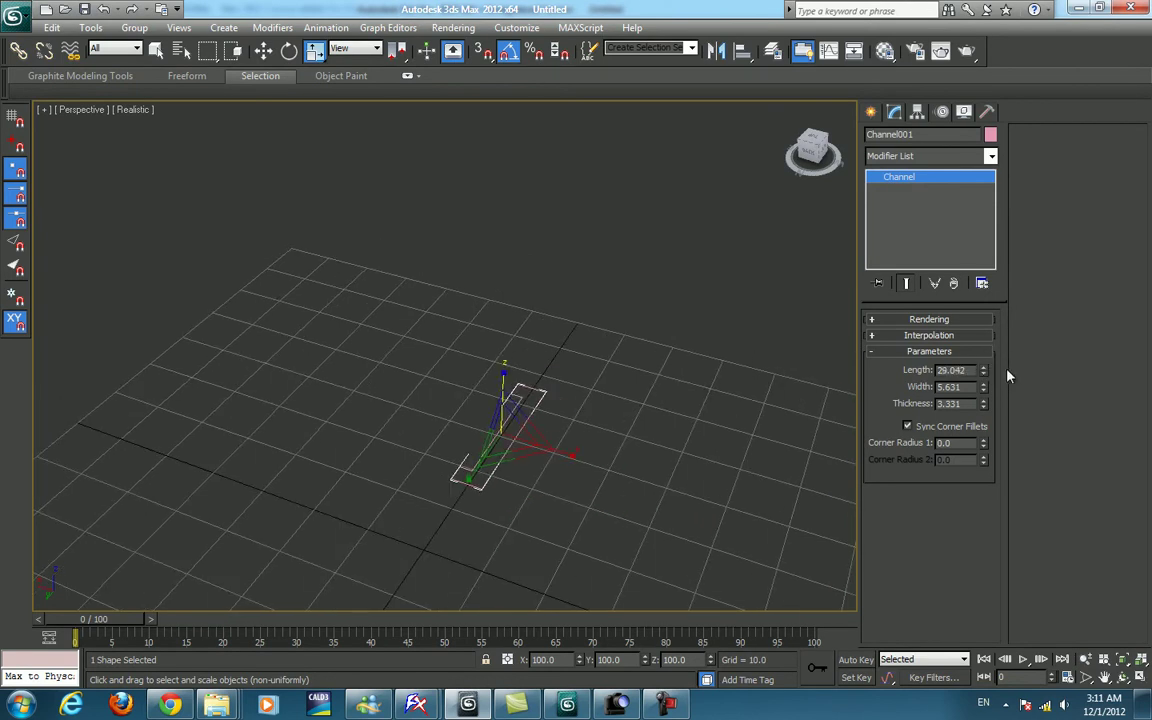
{"action": "left_click_drag", "start_coordinate": [985, 389], "coordinate": [985, 386]}
{"action": "left_click", "coordinate": [990, 155]}
{"action": "scroll", "coordinate": [900, 400], "scroll_direction": "down", "scroll_amount": 5}
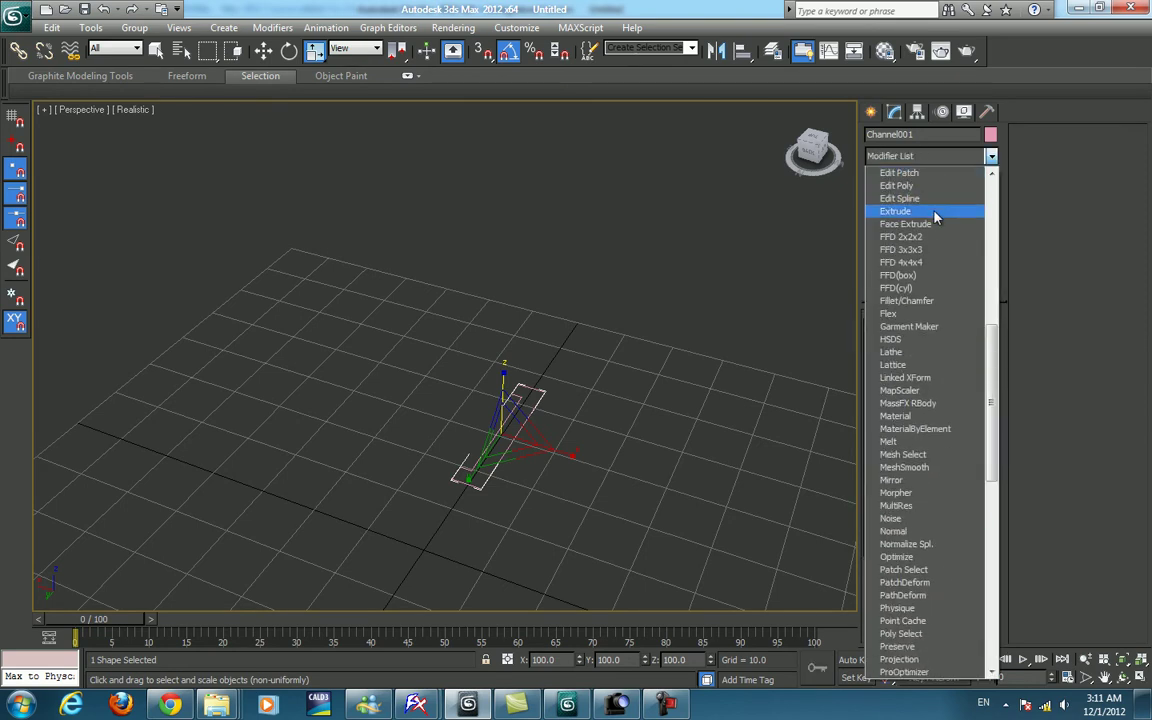
Extrude the channel to about 86 high with 32 segments, showing edged faces.
{"action": "left_click", "coordinate": [900, 213]}
{"action": "middle_click_drag", "start_coordinate": [687, 430], "coordinate": [998, 390], "text": "alt"}
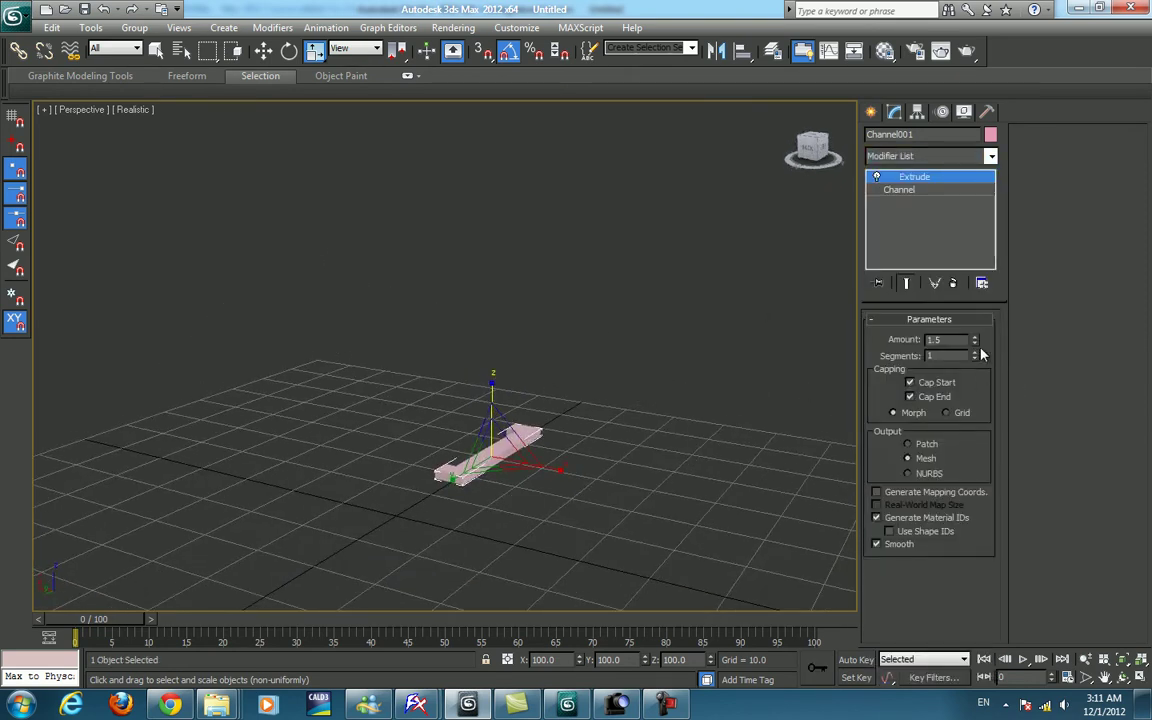
{"action": "key", "text": "F4"}
{"action": "left_click_drag", "start_coordinate": [979, 350], "coordinate": [979, 250]}
{"action": "middle_click_drag", "start_coordinate": [658, 288], "coordinate": [530, 337]}
{"action": "left_click_drag", "start_coordinate": [975, 350], "coordinate": [975, 307]}
{"action": "key", "text": "F4"}
{"action": "scroll", "coordinate": [714, 376], "scroll_direction": "down", "scroll_amount": 2}
{"action": "key", "text": "F4"}
{"action": "key", "text": "F4"}
{"action": "key", "text": "F4"}
{"action": "key", "text": "F3"}
{"action": "key", "text": "F3"}
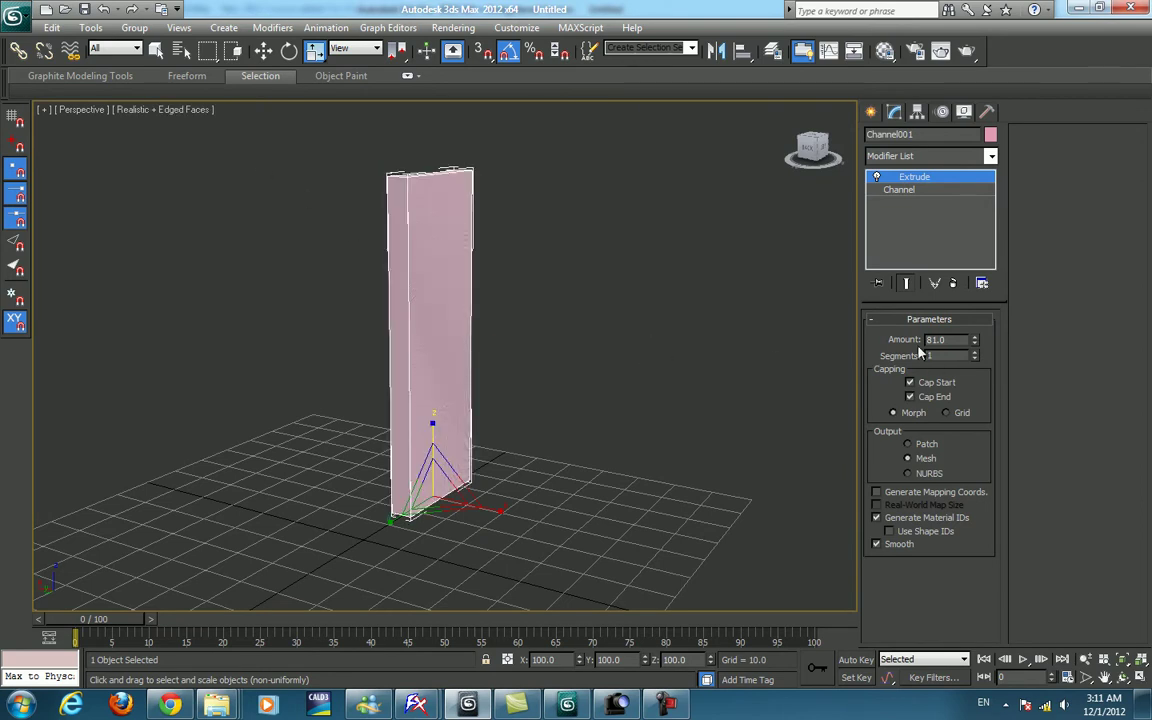
{"action": "left_click_drag", "start_coordinate": [976, 358], "coordinate": [977, 336]}
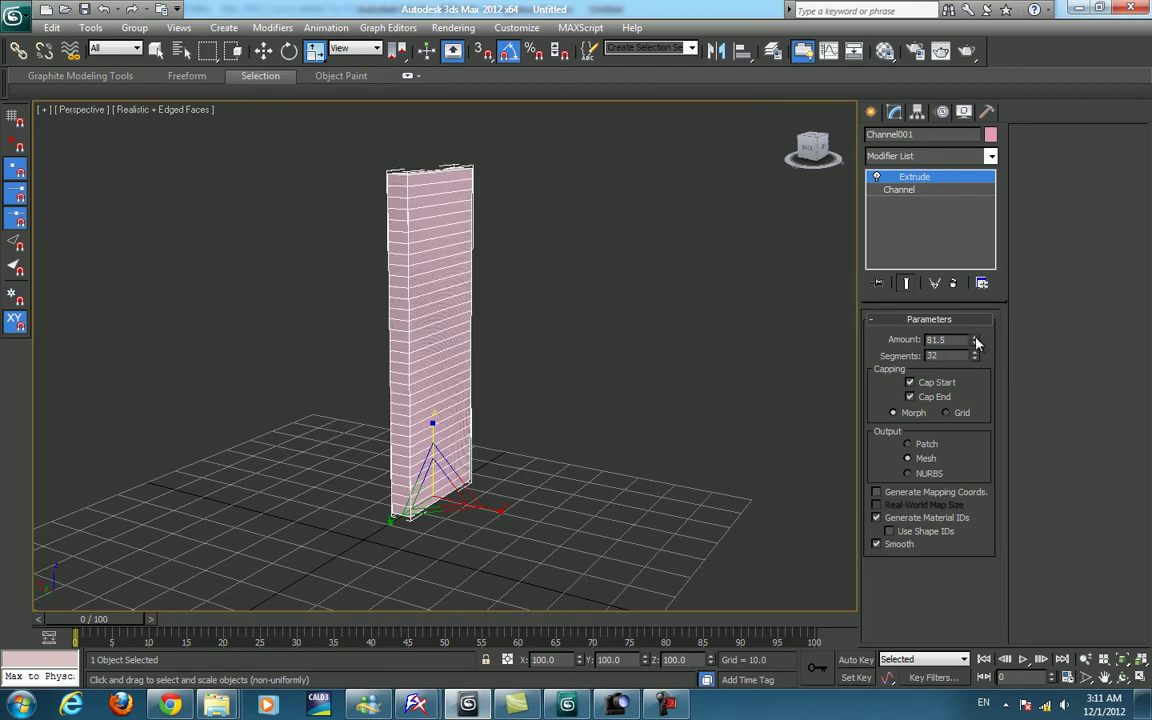
{"action": "left_click", "coordinate": [871, 111]}
{"action": "mouse_move", "coordinate": [767, 244]}
{"action": "middle_mouse_down", "text": "alt"}
{"action": "mouse_move", "coordinate": [730, 293]}
{"action": "mouse_move", "coordinate": [702, 298]}
{"action": "mouse_move", "coordinate": [785, 266]}
{"action": "middle_mouse_up", "text": "alt"}
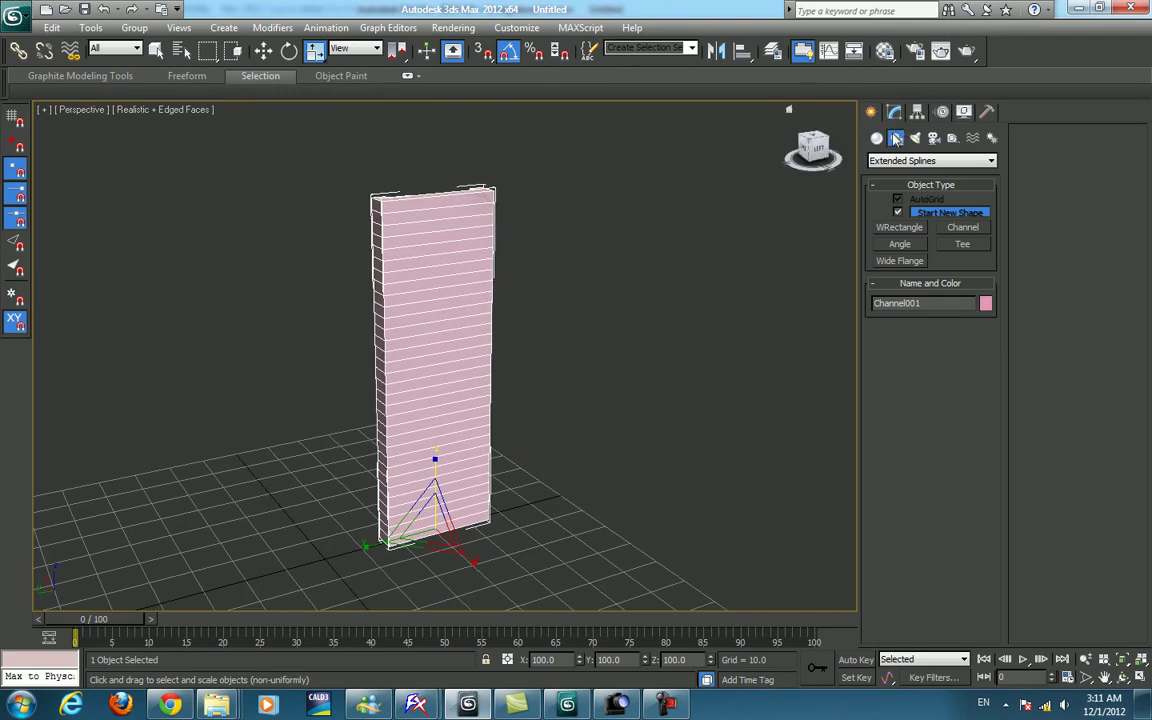
Place an arabesque Text spline ornament in the scene.
{"action": "left_click", "coordinate": [930, 160]}
{"action": "left_click", "coordinate": [876, 137]}
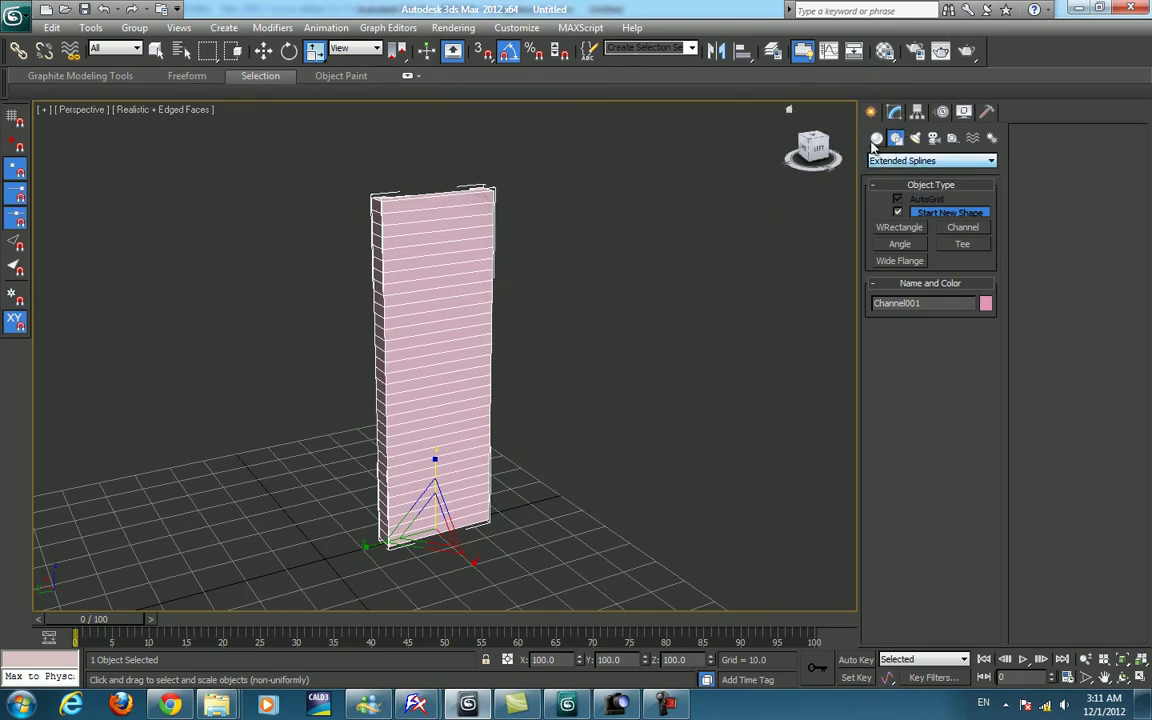
{"action": "left_click", "coordinate": [896, 137]}
{"action": "left_click", "coordinate": [930, 160]}
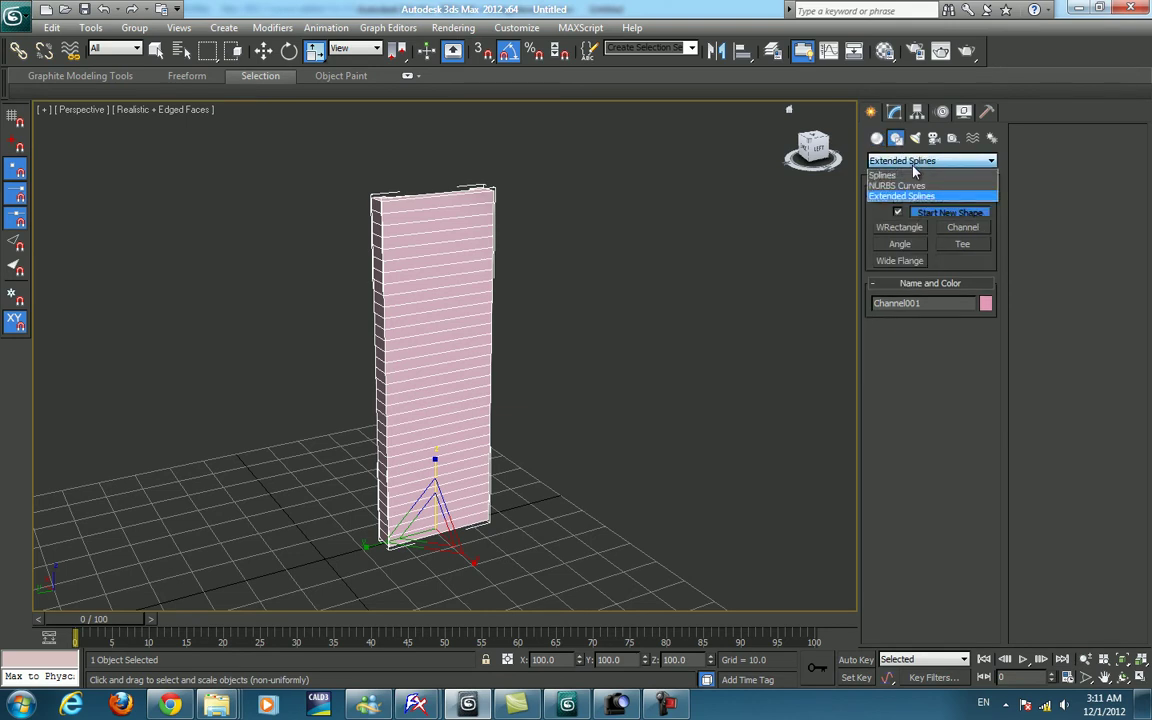
{"action": "left_click", "coordinate": [912, 173]}
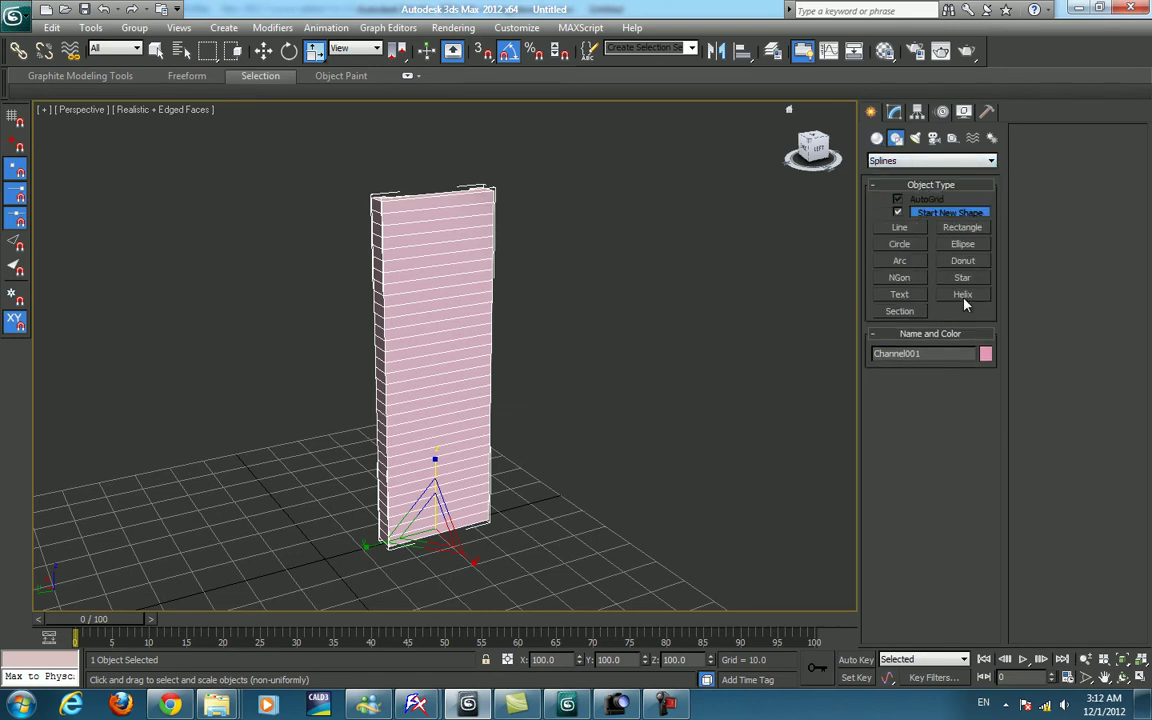
{"action": "left_click", "coordinate": [899, 294]}
{"action": "left_click", "coordinate": [434, 338]}
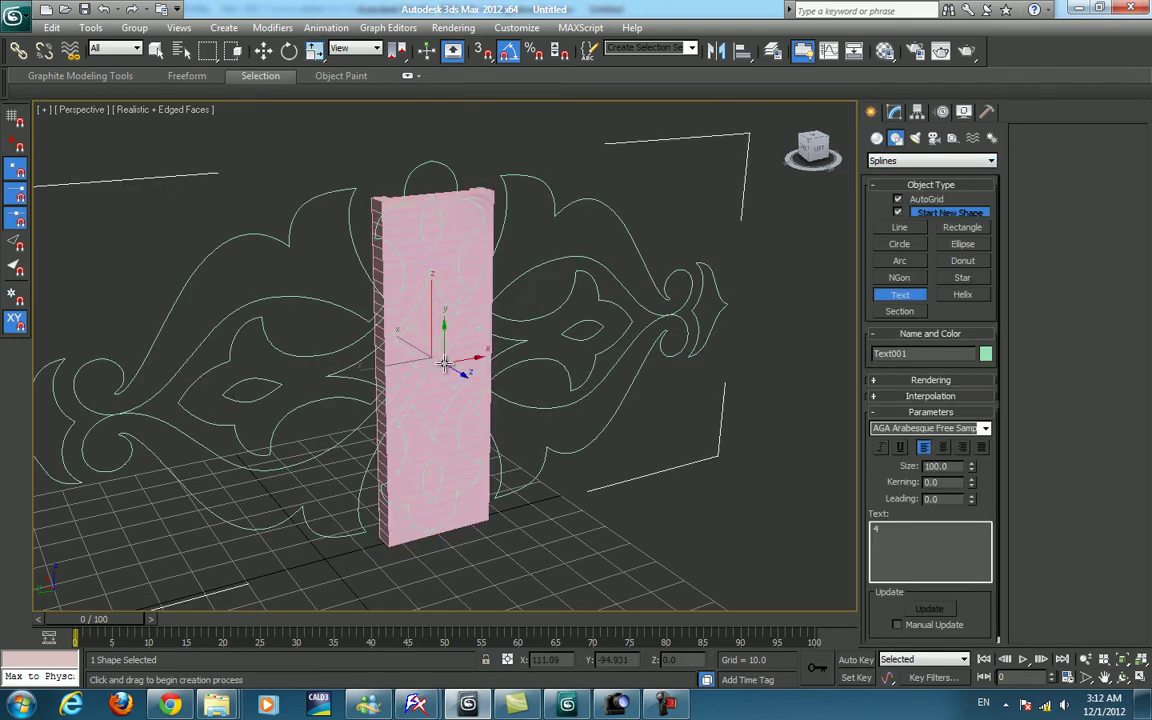
{"action": "right_click", "coordinate": [552, 394]}
Rotate the ornament upright and squash it to fit the slab.
{"action": "key", "text": "e"}
{"action": "left_click_drag", "start_coordinate": [410, 308], "coordinate": [411, 470]}
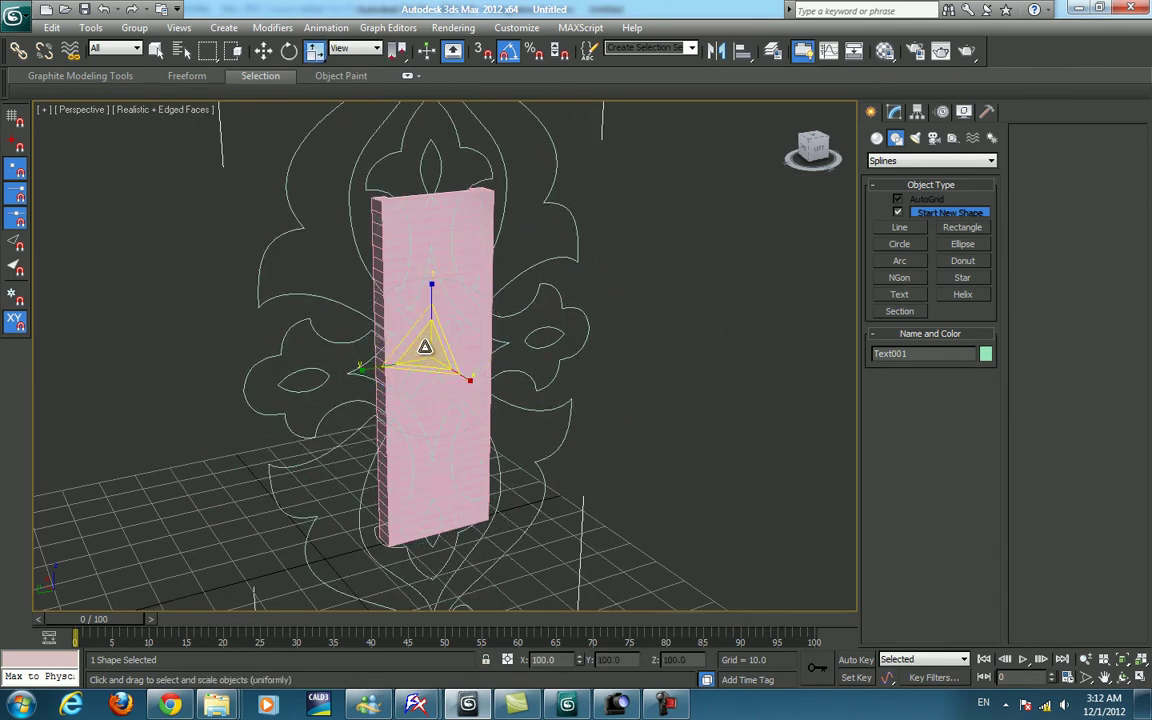
{"action": "key", "text": "w"}
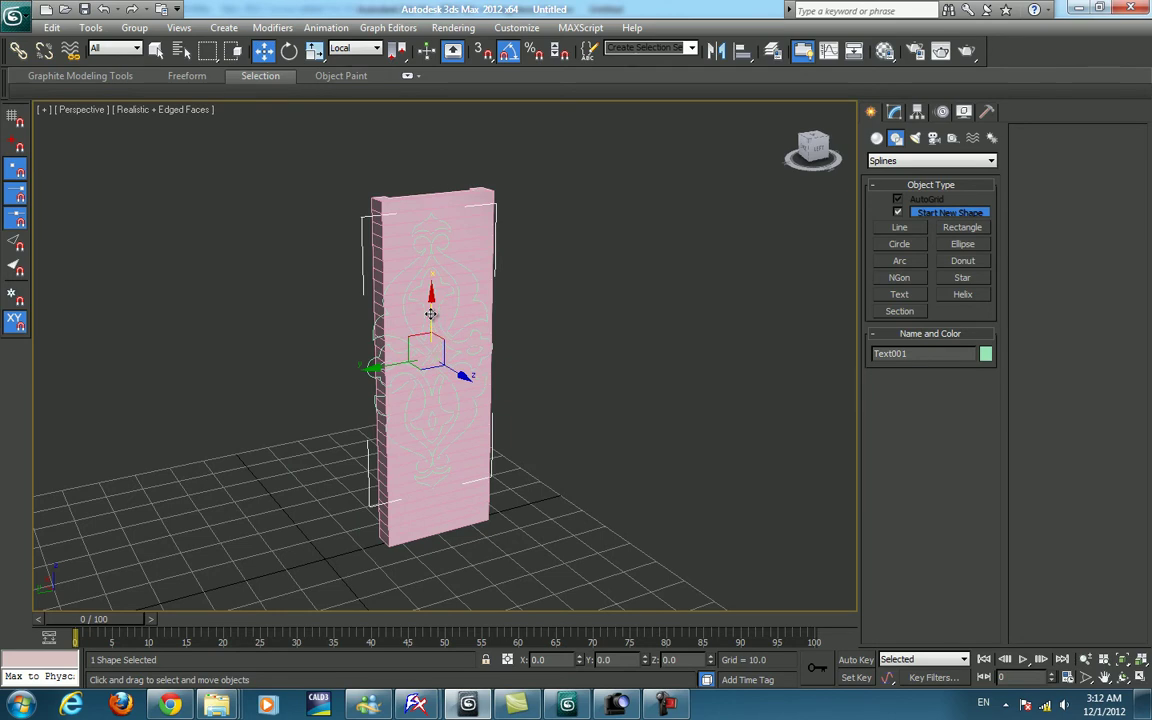
{"action": "key", "text": "r"}
{"action": "left_click_drag", "start_coordinate": [368, 378], "coordinate": [411, 381]}
{"action": "key", "text": "w"}
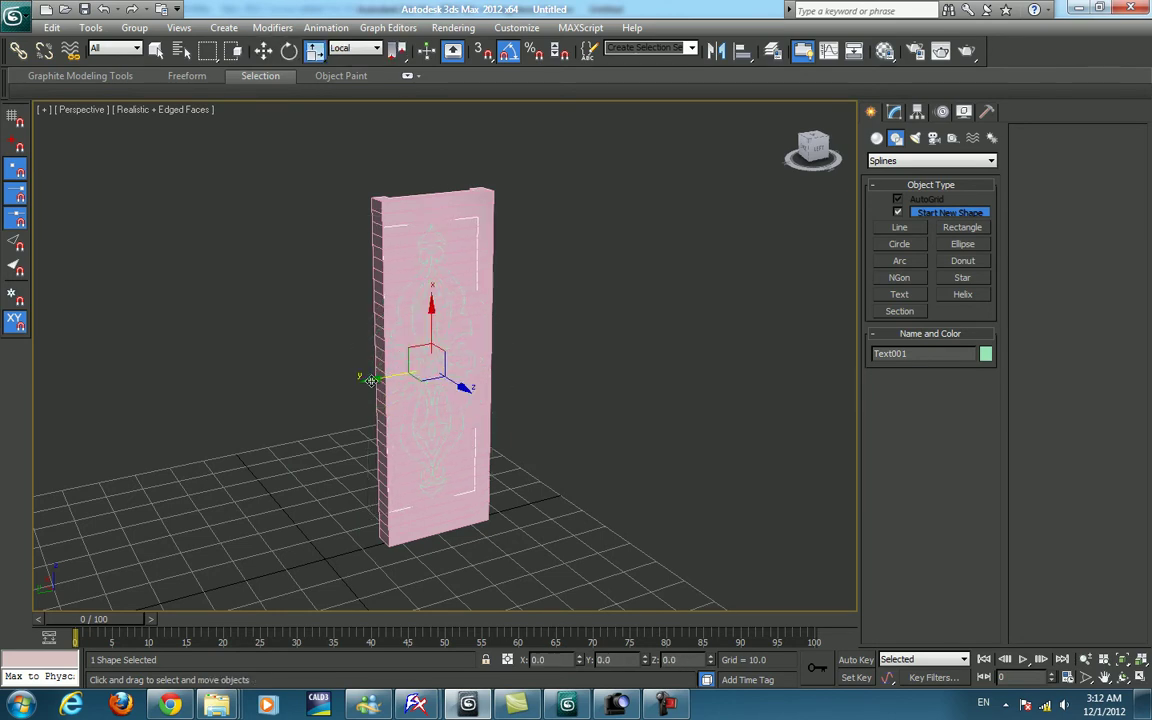
Align the ornament to the pink slab.
{"action": "key", "text": "alt+a"}
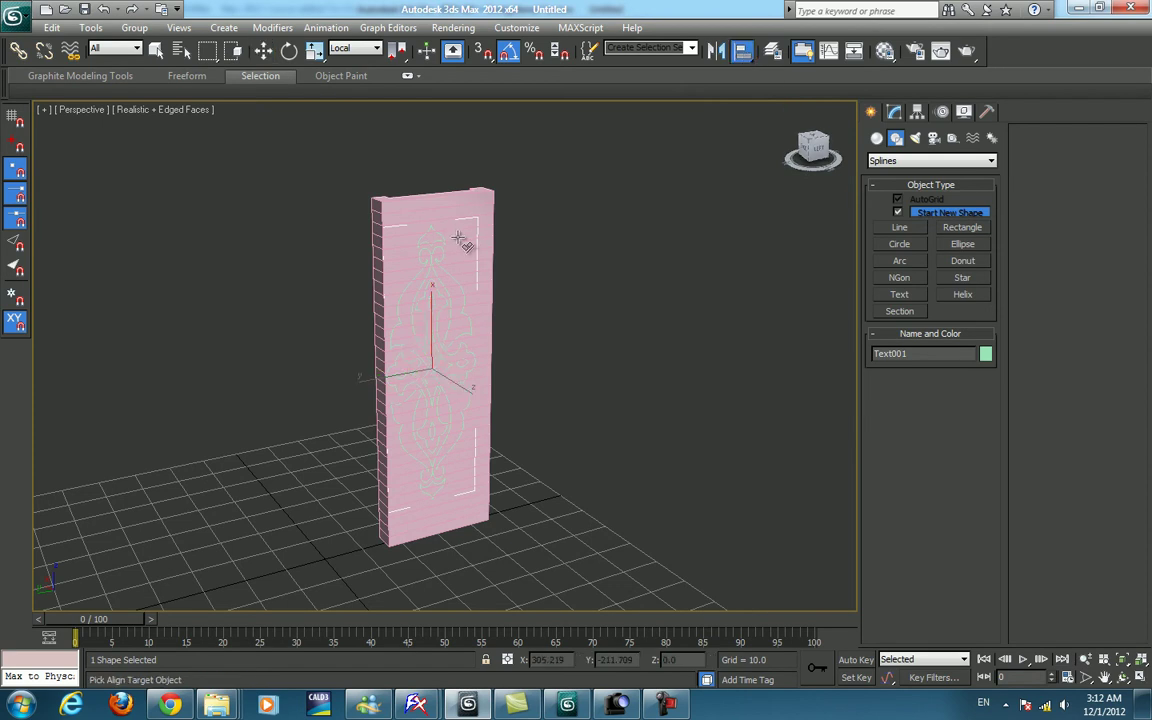
{"action": "left_click", "coordinate": [426, 206]}
{"action": "left_click", "coordinate": [579, 481]}
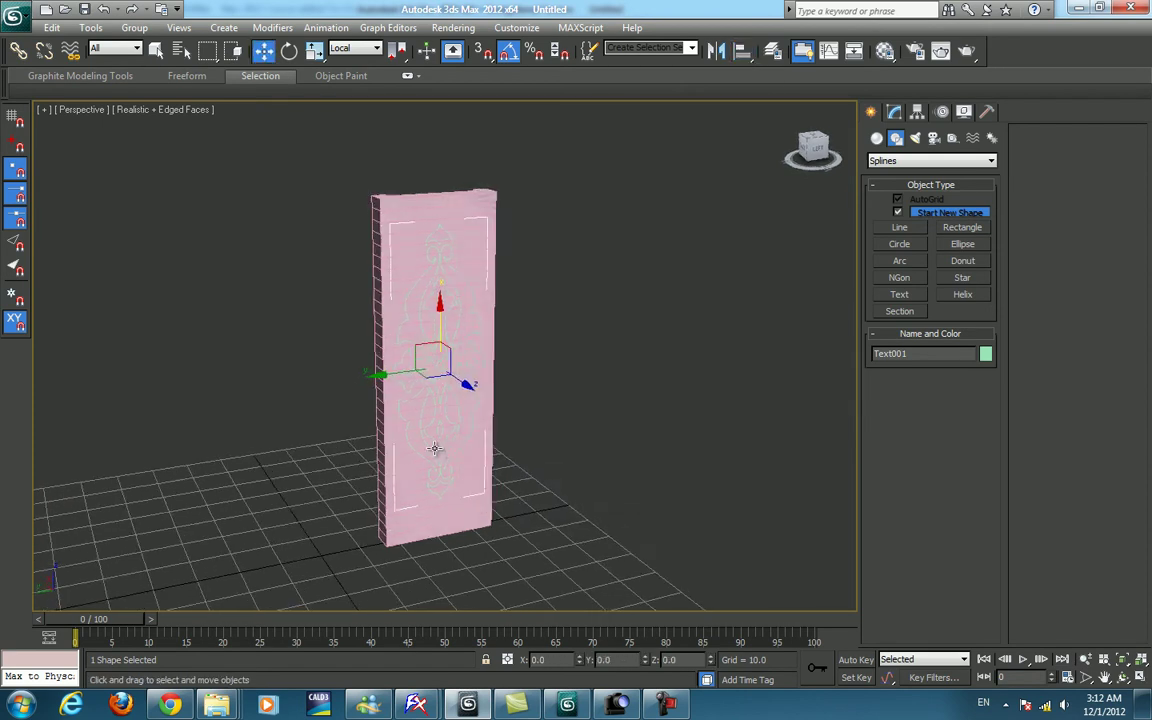
{"action": "key", "text": "r"}
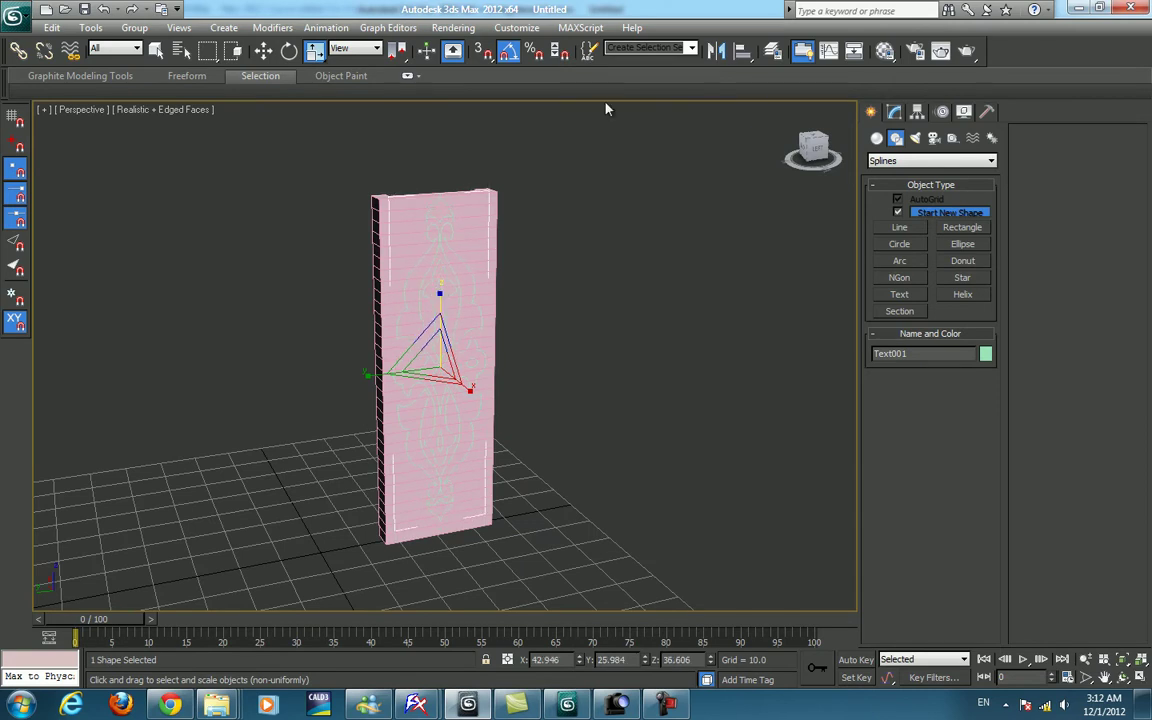
Centre the ornament on the slab and extrude it 0.5 deep.
{"action": "left_click", "coordinate": [742, 52]}
{"action": "left_click", "coordinate": [438, 206]}
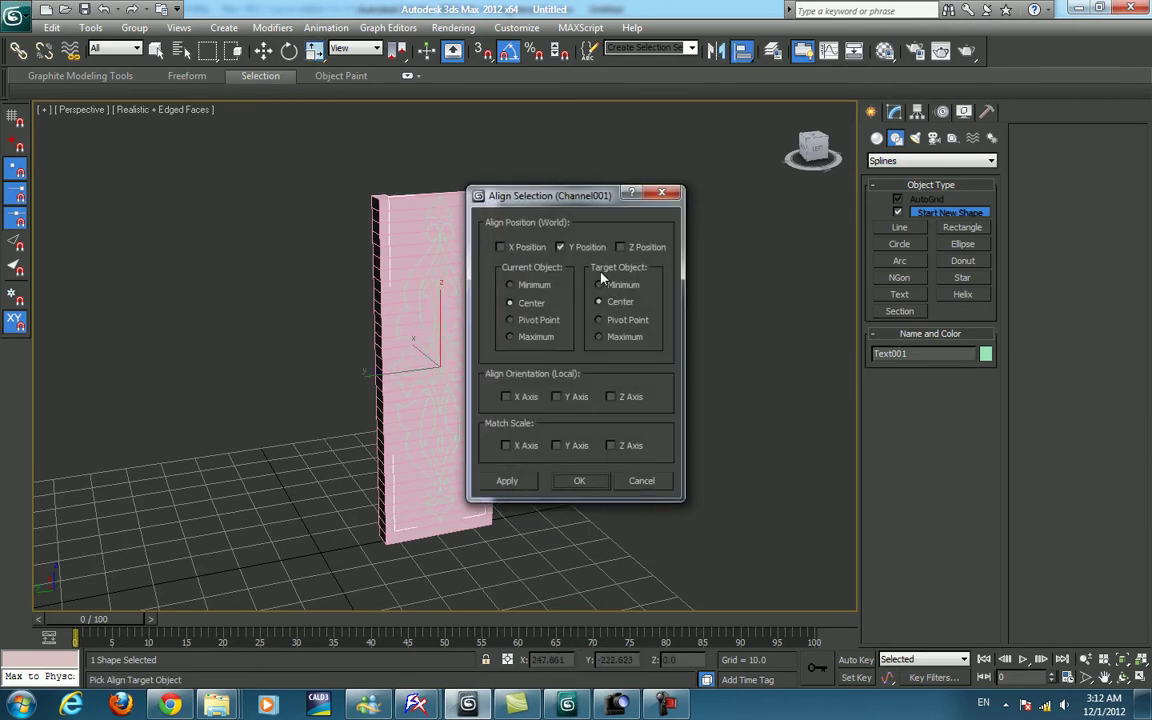
{"action": "left_click", "coordinate": [579, 480]}
{"action": "left_click", "coordinate": [893, 112]}
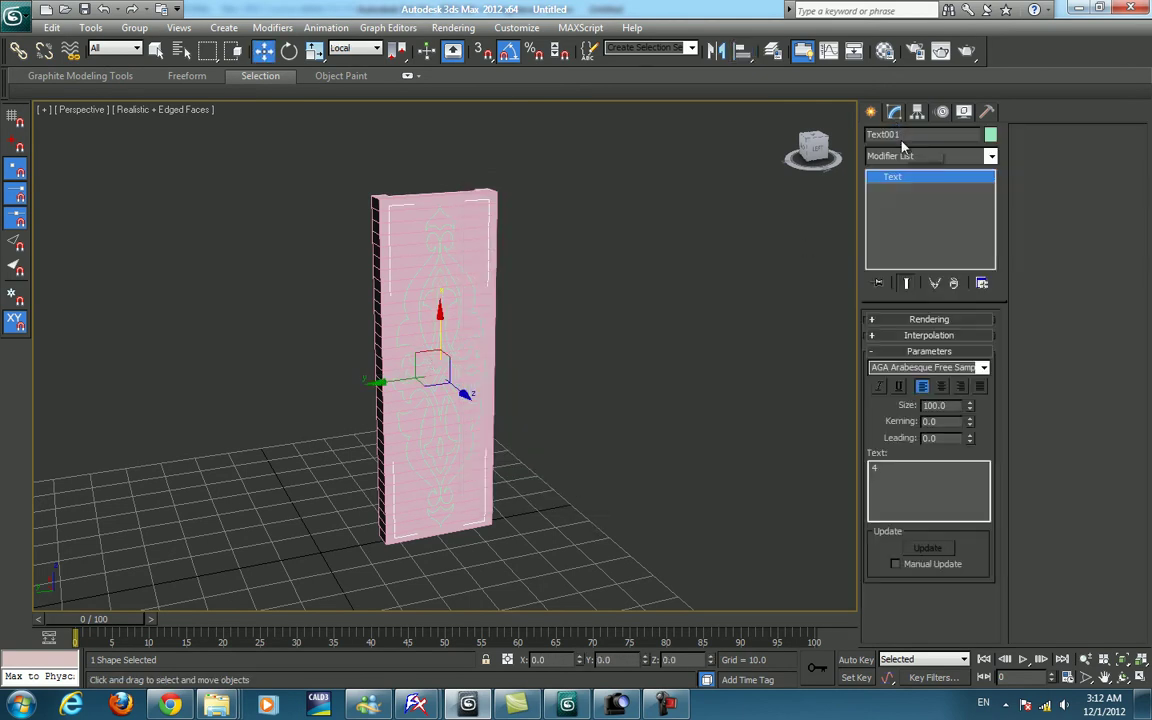
{"action": "left_click", "coordinate": [990, 156]}
{"action": "scroll", "coordinate": [922, 220], "scroll_direction": "down", "scroll_amount": 5}
{"action": "left_click", "coordinate": [922, 214]}
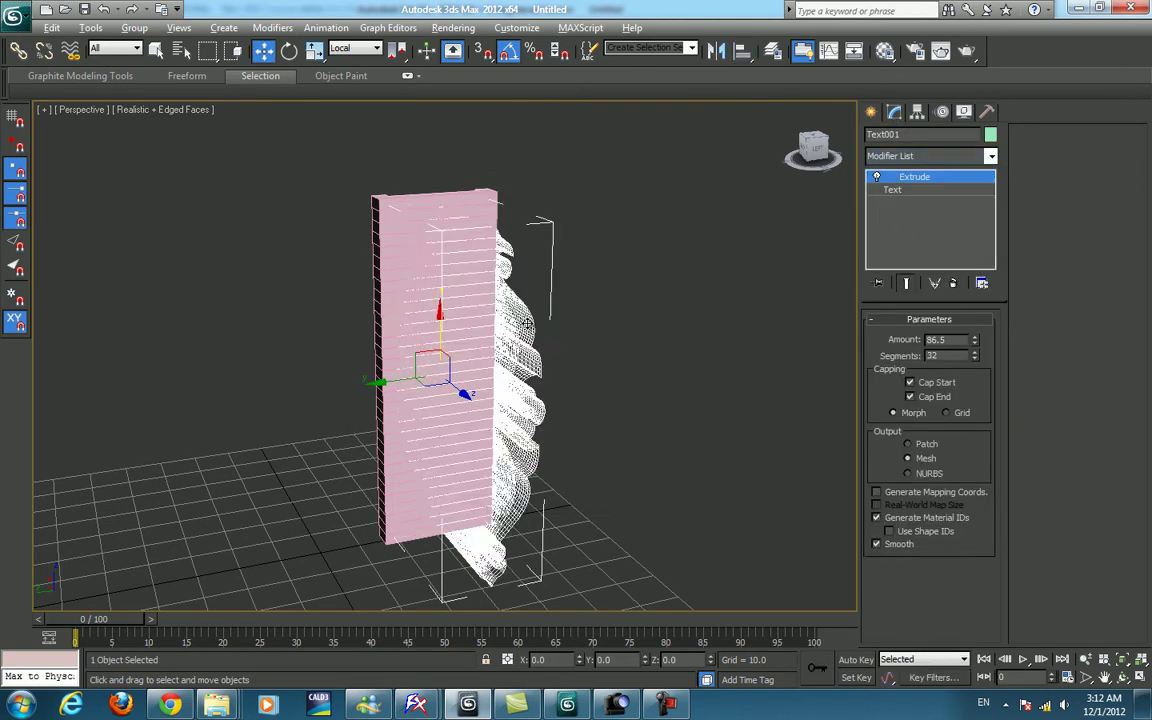
{"action": "left_click_drag", "start_coordinate": [988, 343], "coordinate": [977, 339]}
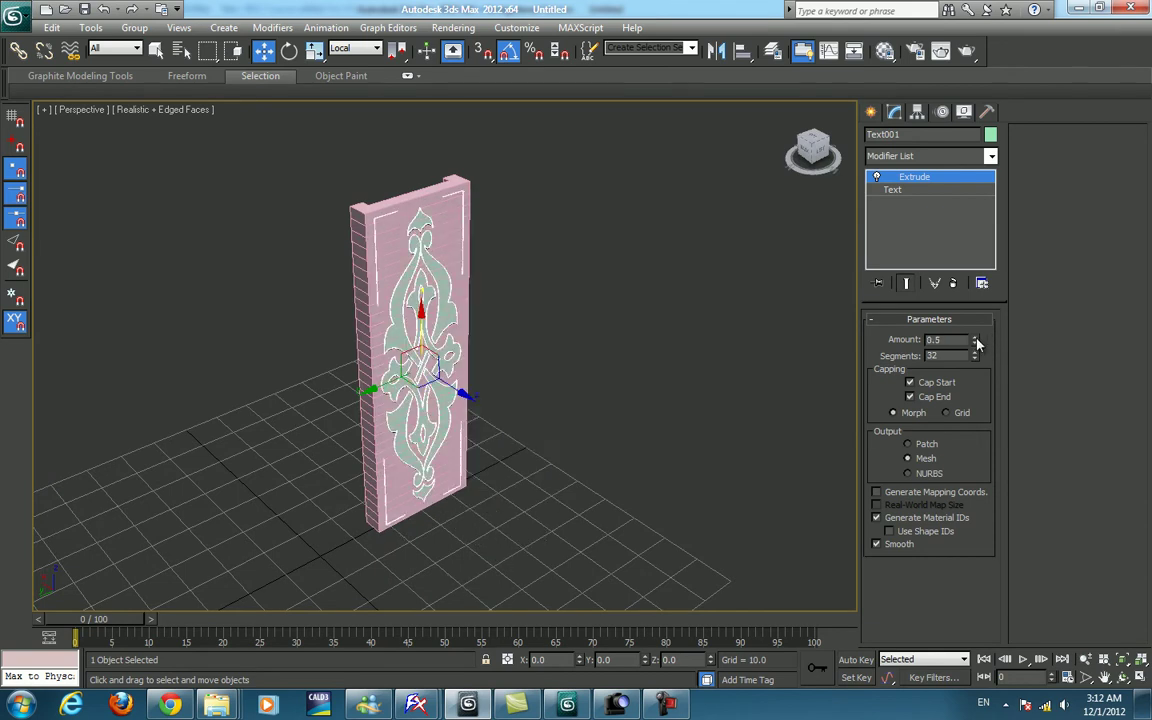
Colour both the slab and the ornament grey.
{"action": "left_click", "coordinate": [630, 407]}
{"action": "mouse_move", "coordinate": [630, 407]}
{"action": "middle_mouse_down", "text": "alt"}
{"action": "mouse_move", "coordinate": [486, 342]}
{"action": "mouse_move", "coordinate": [455, 357]}
{"action": "mouse_move", "coordinate": [506, 350]}
{"action": "middle_mouse_up", "text": "alt"}
{"action": "left_click_drag", "start_coordinate": [506, 350], "coordinate": [400, 415]}
{"action": "middle_click_drag", "start_coordinate": [400, 415], "coordinate": [1032, 228], "text": "alt"}
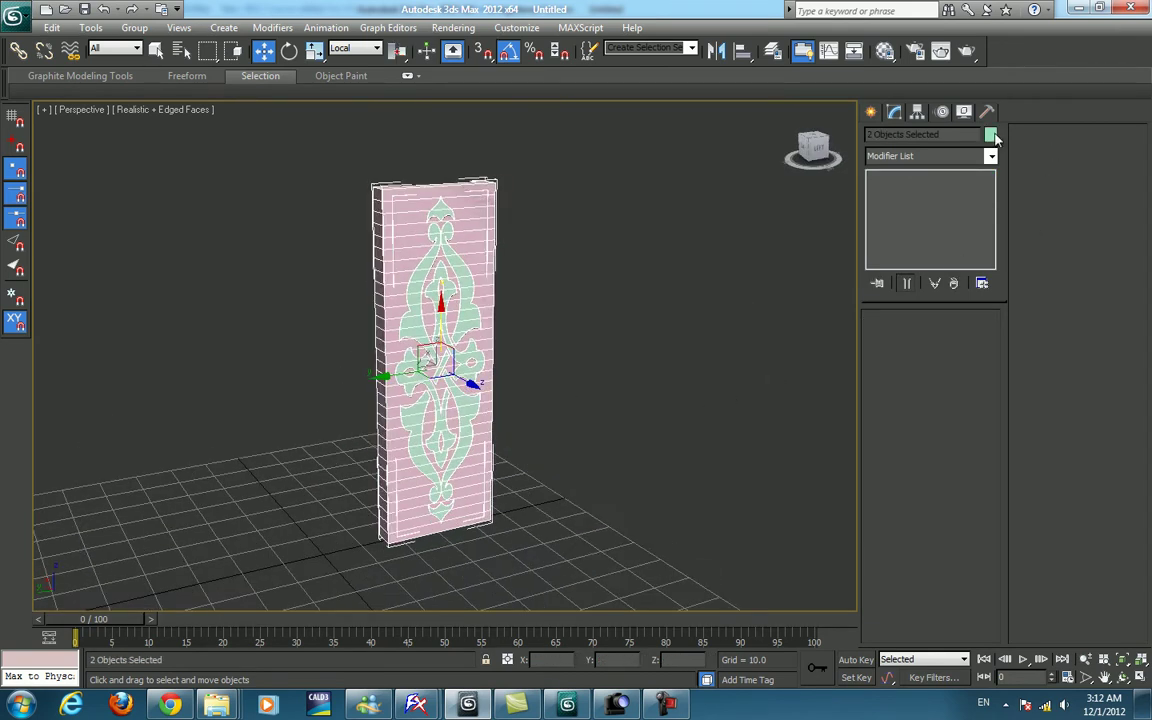
{"action": "left_click", "coordinate": [990, 135]}
{"action": "left_click", "coordinate": [656, 438]}
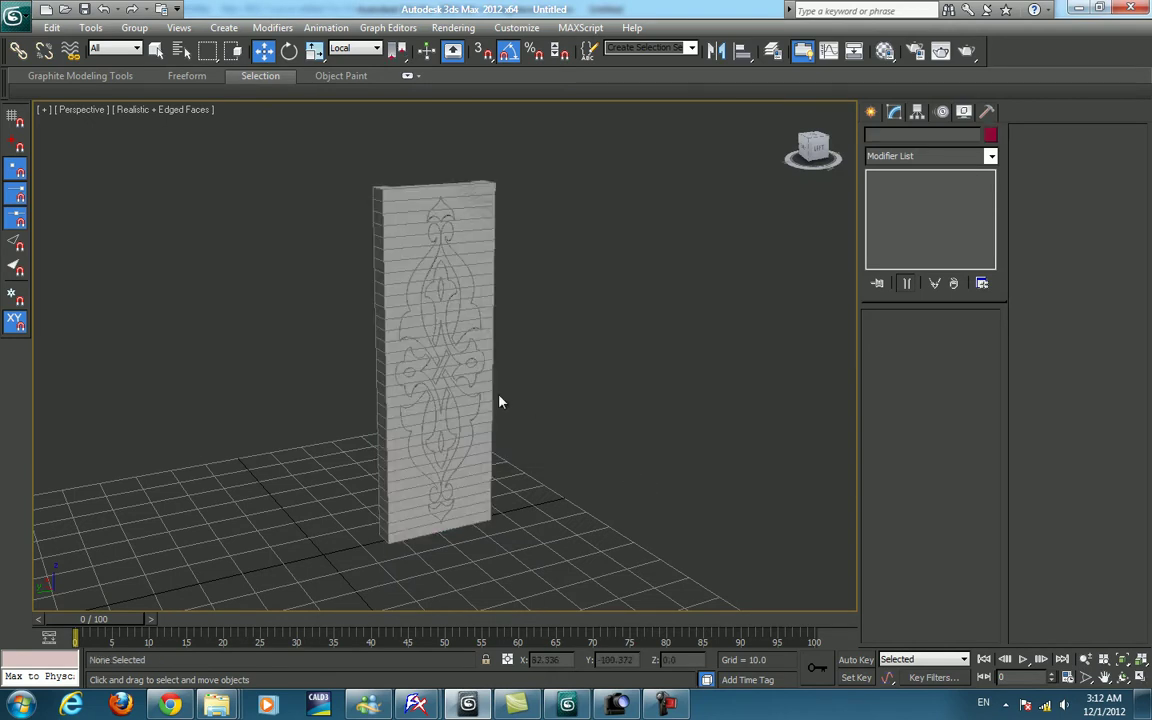
Reapply grey to the ornament alone, then select both panel parts.
{"action": "left_click", "coordinate": [448, 354]}
{"action": "key", "text": "F3"}
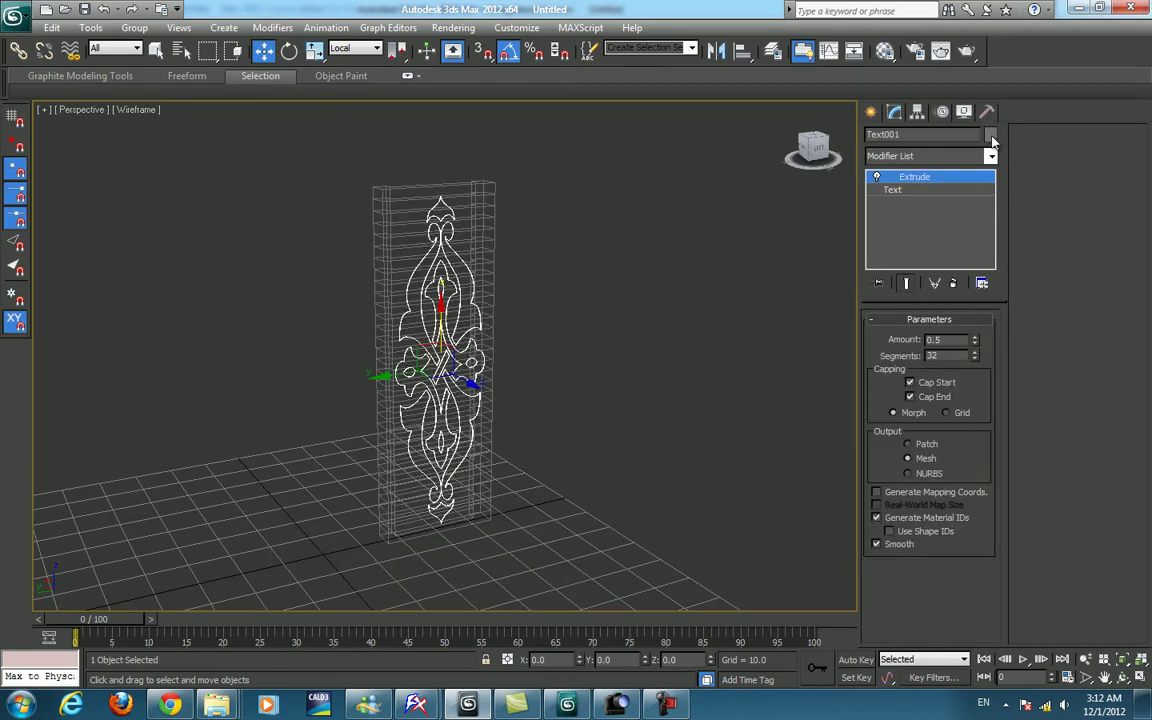
{"action": "left_click", "coordinate": [990, 136]}
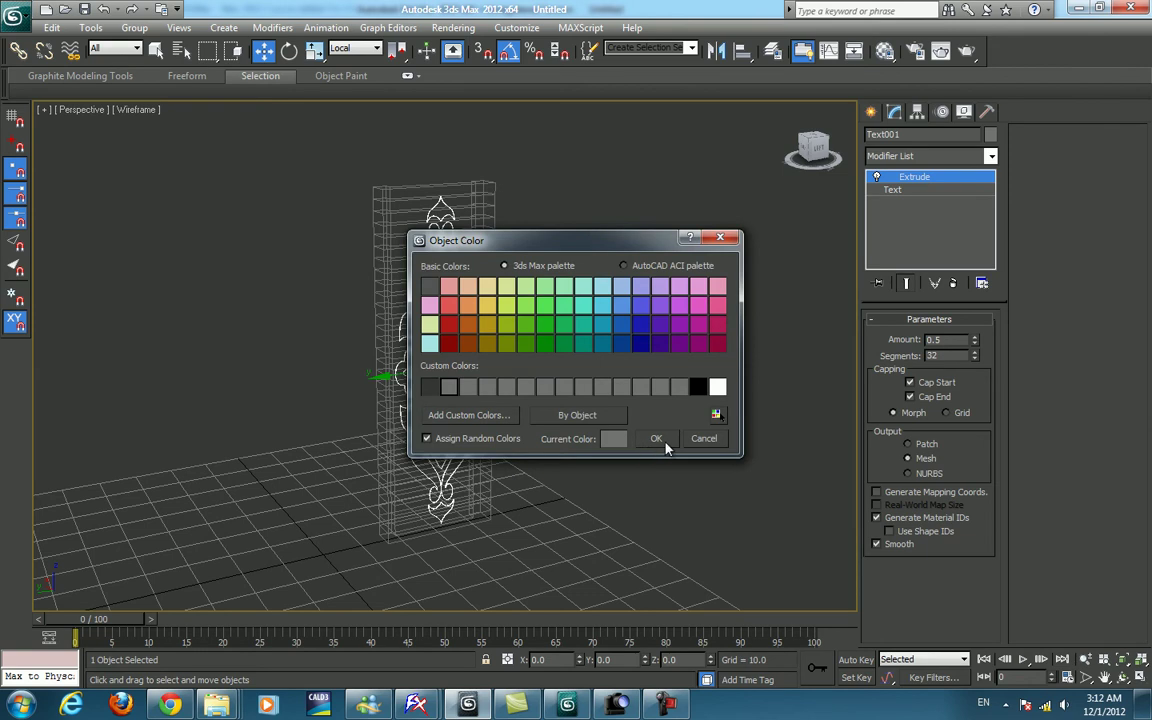
{"action": "left_click", "coordinate": [663, 441]}
{"action": "left_click", "coordinate": [990, 136]}
{"action": "left_click", "coordinate": [655, 438]}
{"action": "left_click", "coordinate": [648, 512]}
{"action": "key", "text": "F3"}
{"action": "key", "text": "F4"}
{"action": "middle_click_drag", "start_coordinate": [604, 486], "coordinate": [579, 327], "text": "alt"}
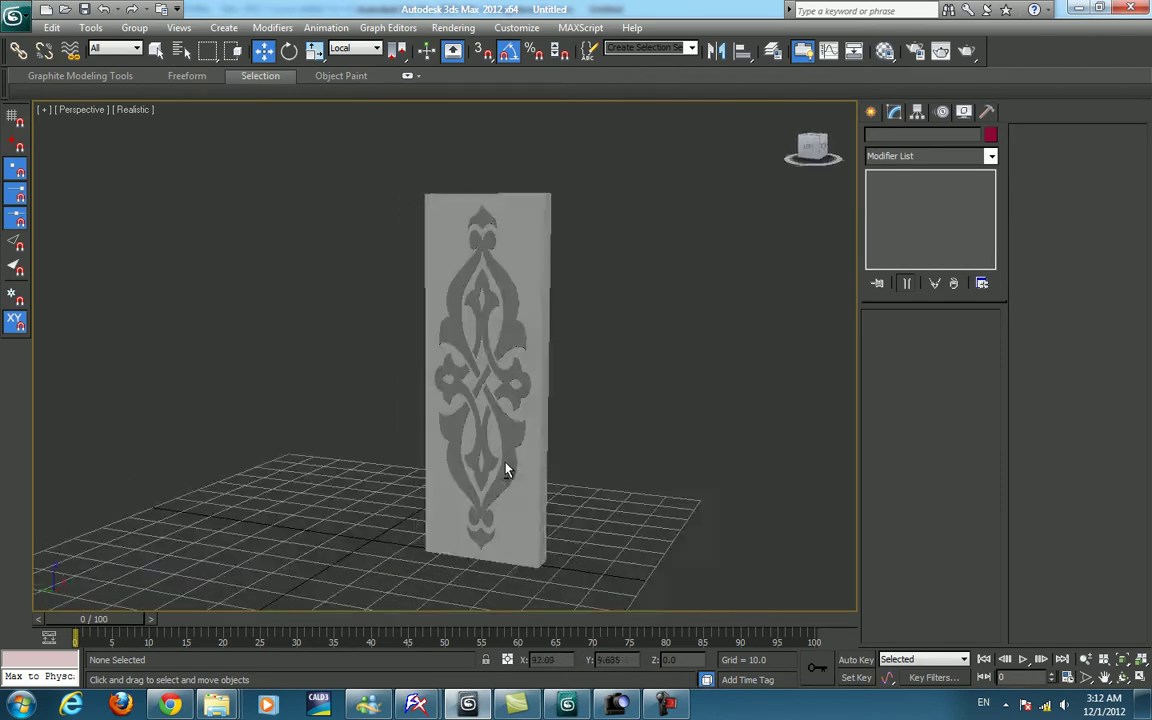
{"action": "key", "text": "ctrl+a"}
Add an FFD 3x3x3 modifier and scale the top control points inward.
{"action": "left_click", "coordinate": [871, 112]}
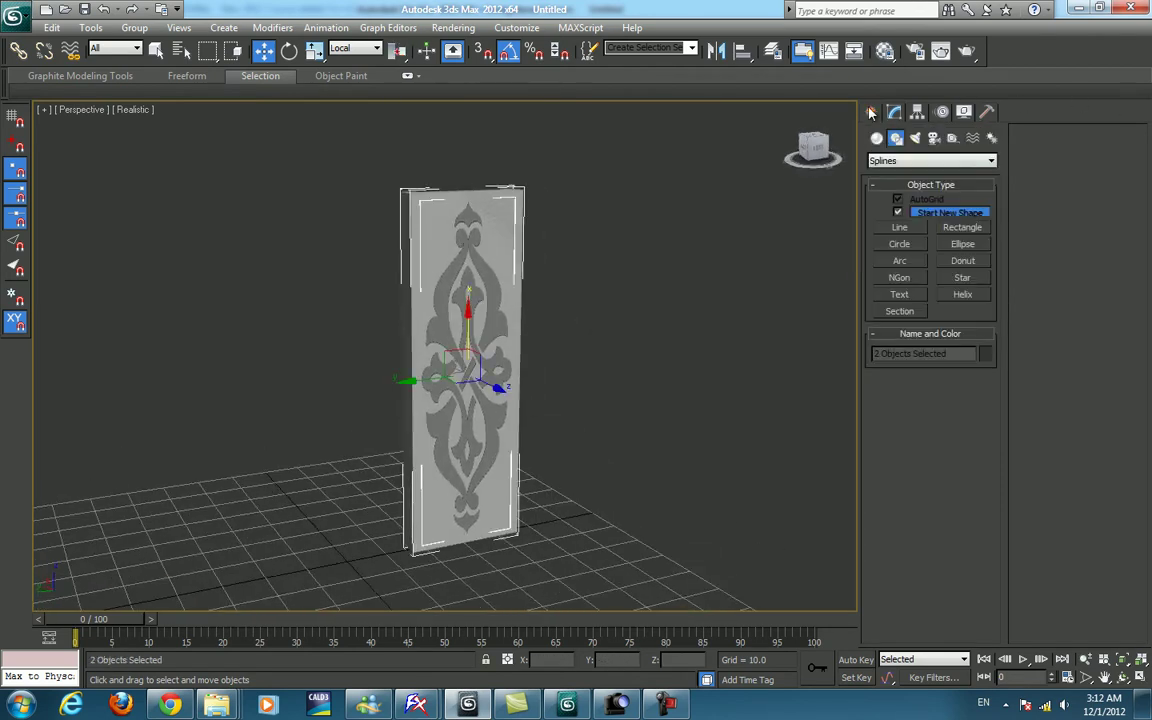
{"action": "left_click", "coordinate": [894, 111]}
{"action": "left_click", "coordinate": [897, 157]}
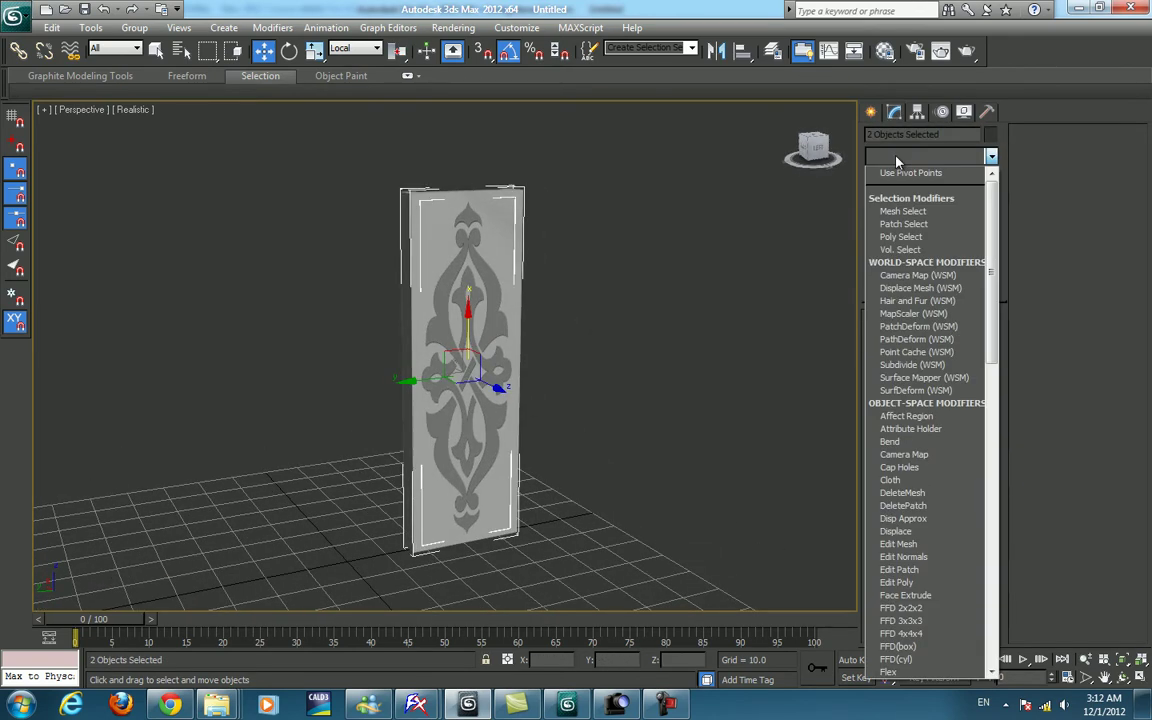
{"action": "scroll", "coordinate": [900, 300], "scroll_direction": "down", "scroll_amount": 10}
{"action": "left_click", "coordinate": [900, 170]}
{"action": "middle_click_drag", "start_coordinate": [703, 231], "coordinate": [640, 250], "text": "alt"}
{"action": "key", "text": "e"}
{"action": "middle_click_drag", "start_coordinate": [689, 285], "coordinate": [617, 285], "text": "alt"}
{"action": "key", "text": "r"}
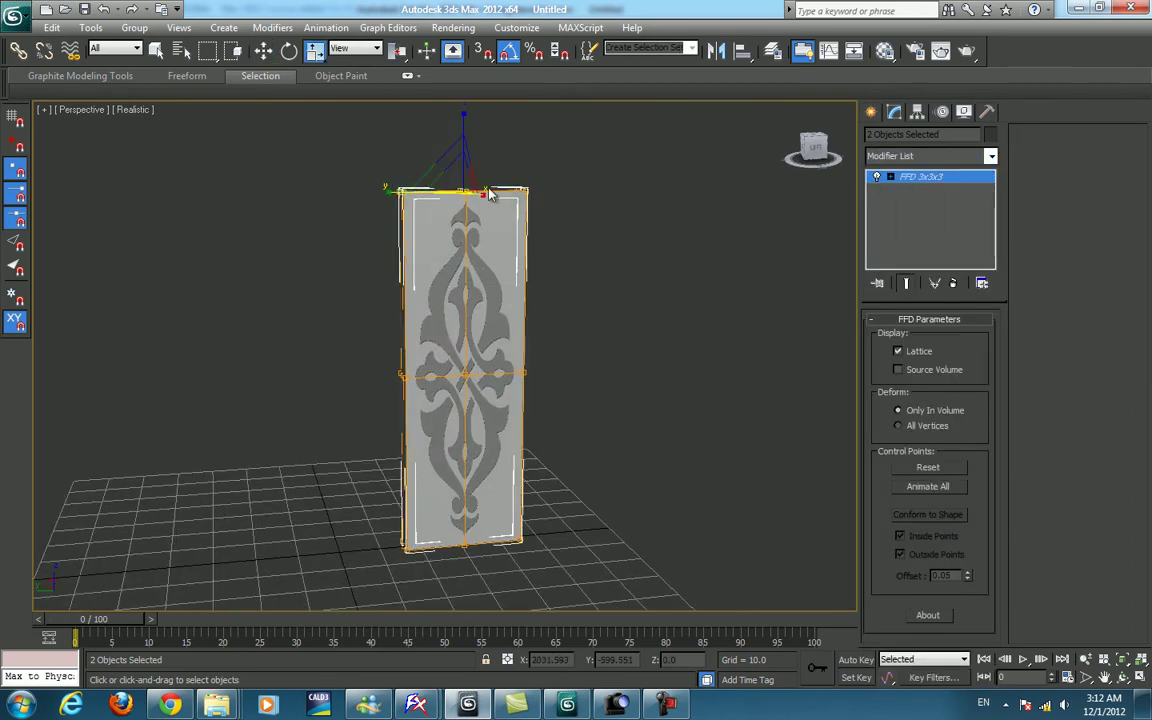
{"action": "left_click_drag", "start_coordinate": [458, 181], "coordinate": [456, 178]}
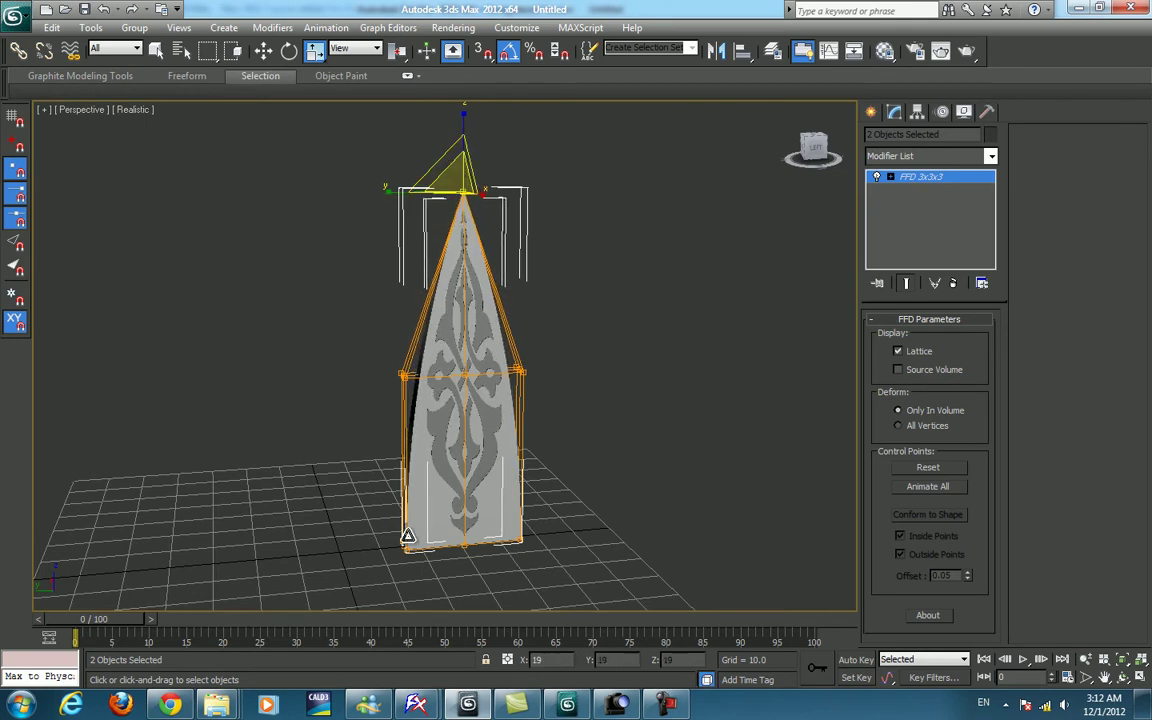
Taper the top control points to a point and raise the apex.
{"action": "middle_click_drag", "start_coordinate": [500, 287], "coordinate": [609, 288], "text": "alt"}
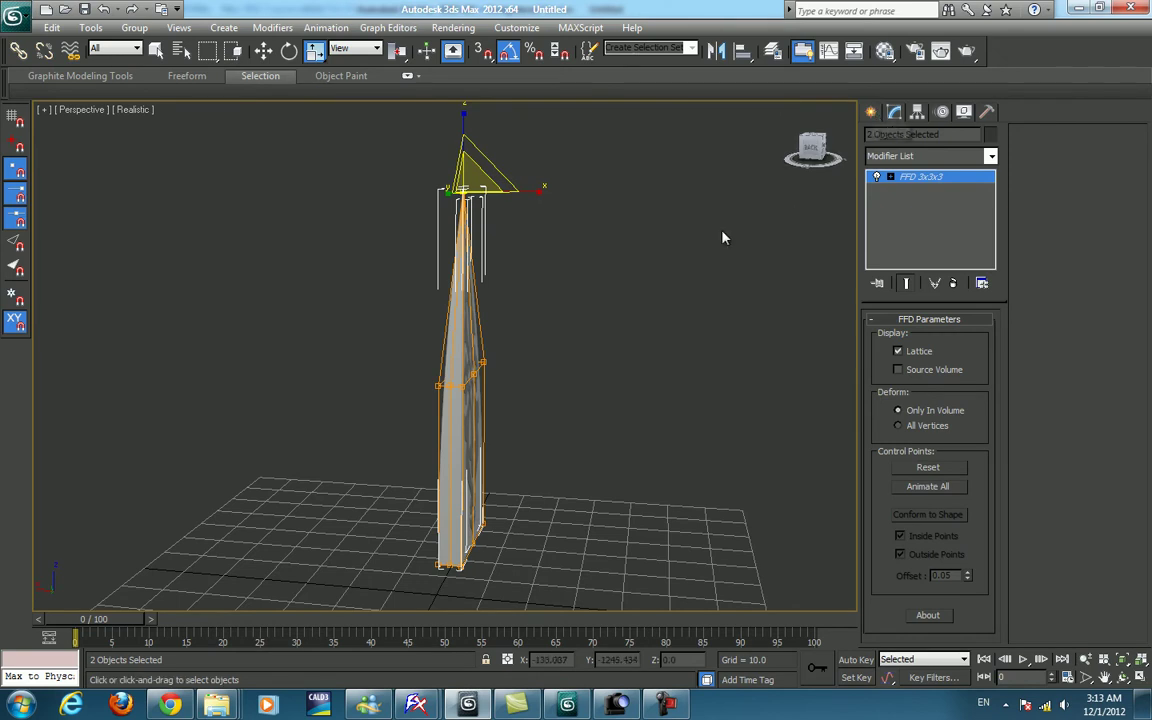
{"action": "middle_click_drag", "start_coordinate": [733, 237], "coordinate": [417, 232], "text": "alt"}
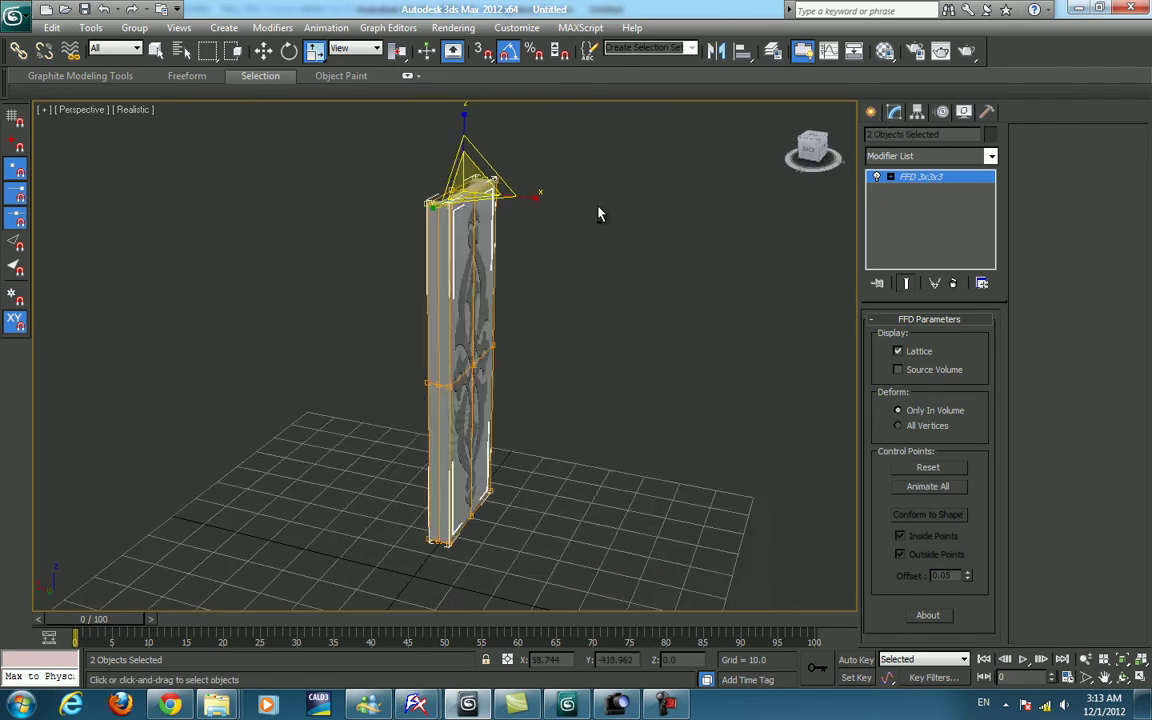
{"action": "mouse_move", "coordinate": [417, 232]}
{"action": "left_mouse_down"}
{"action": "mouse_move", "coordinate": [459, 212]}
{"action": "mouse_move", "coordinate": [405, 151]}
{"action": "mouse_move", "coordinate": [378, 188]}
{"action": "left_mouse_up"}
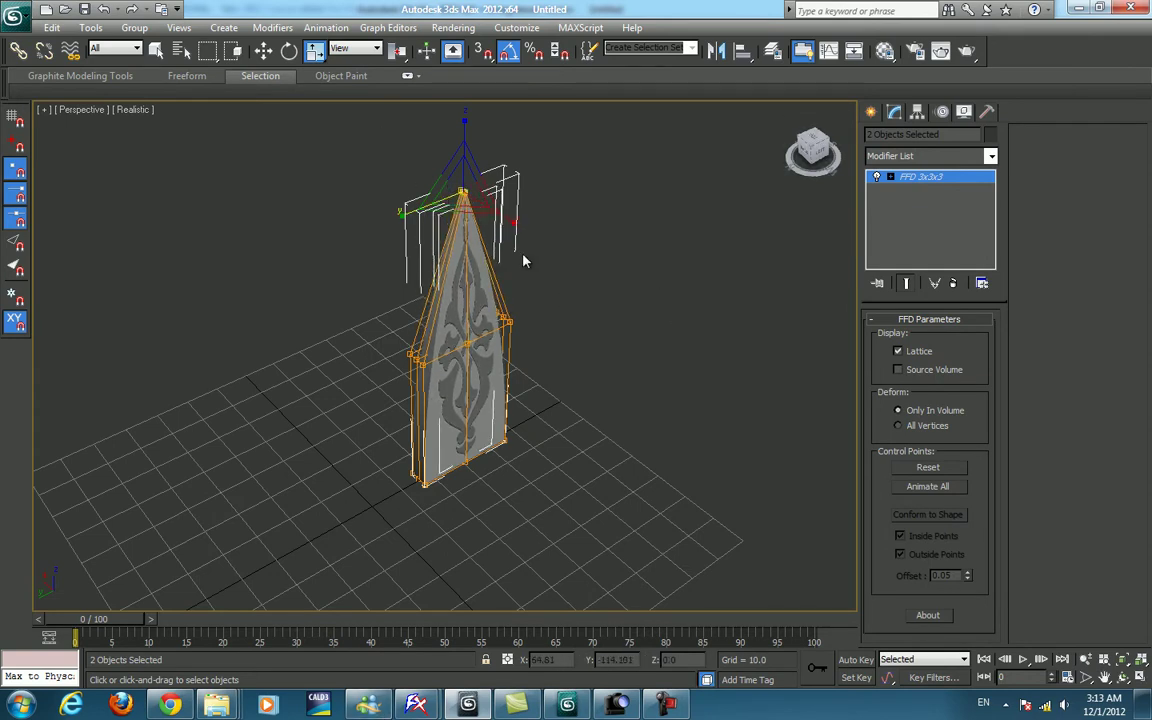
{"action": "middle_click_drag", "start_coordinate": [411, 207], "coordinate": [502, 407], "text": "alt"}
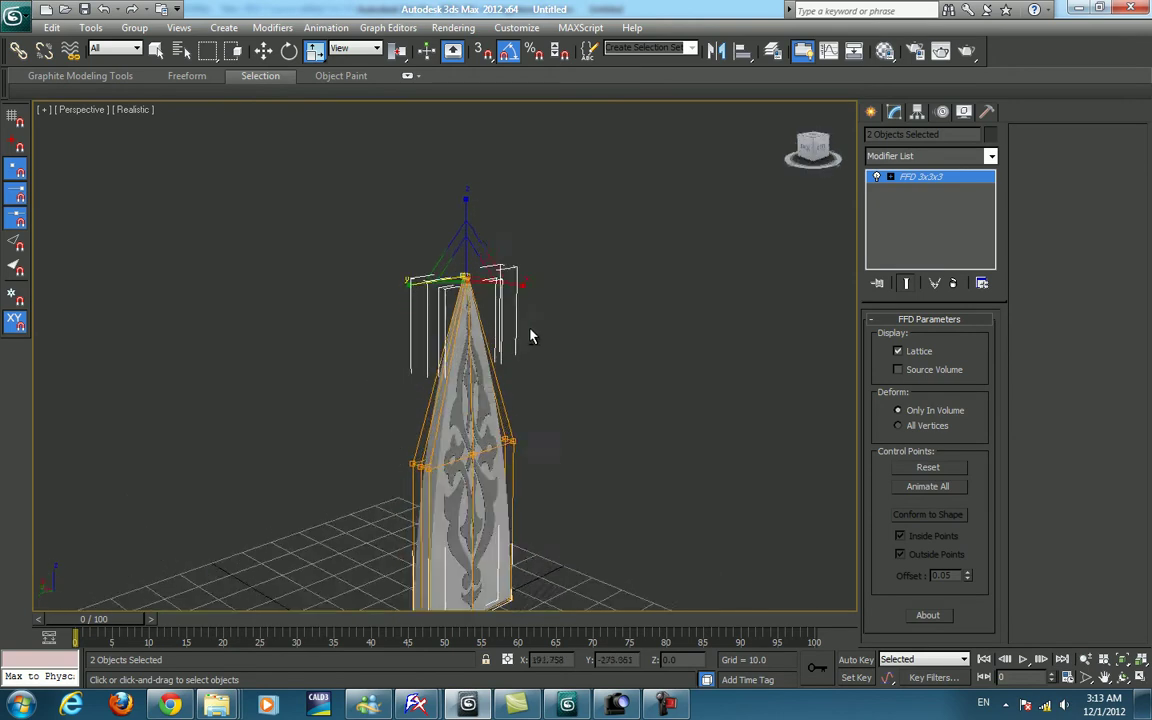
{"action": "key", "text": "w"}
{"action": "left_click_drag", "start_coordinate": [457, 330], "coordinate": [457, 300]}
{"action": "left_click", "coordinate": [870, 111]}
Add a Bend modifier and move its center down to the panel's base.
{"action": "left_click", "coordinate": [917, 111]}
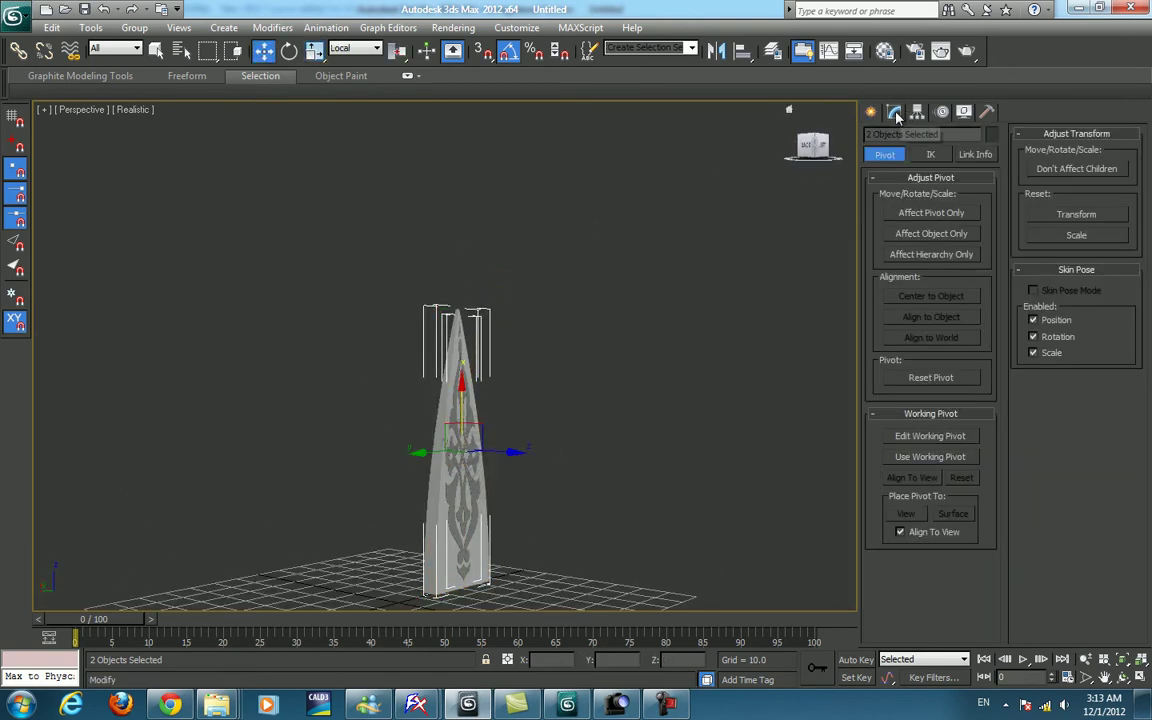
{"action": "left_click", "coordinate": [894, 111]}
{"action": "left_click", "coordinate": [930, 156]}
{"action": "key", "text": "b"}
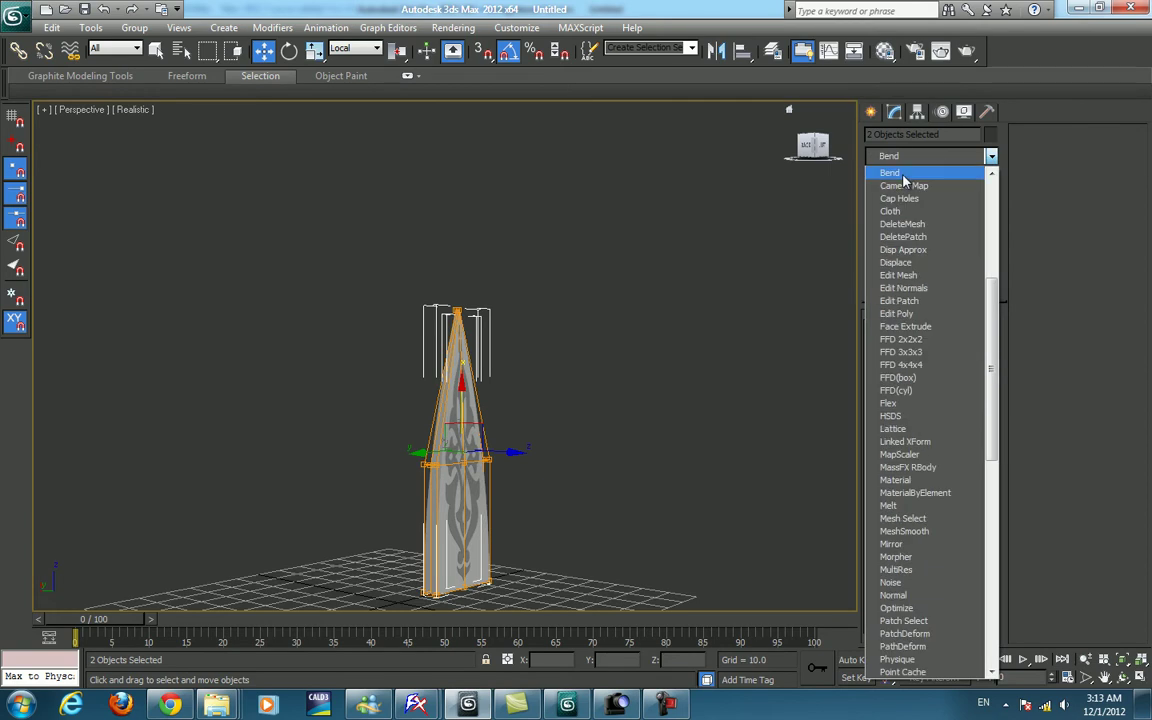
{"action": "left_click", "coordinate": [904, 177]}
{"action": "middle_click_drag", "start_coordinate": [596, 403], "coordinate": [621, 440], "text": "alt"}
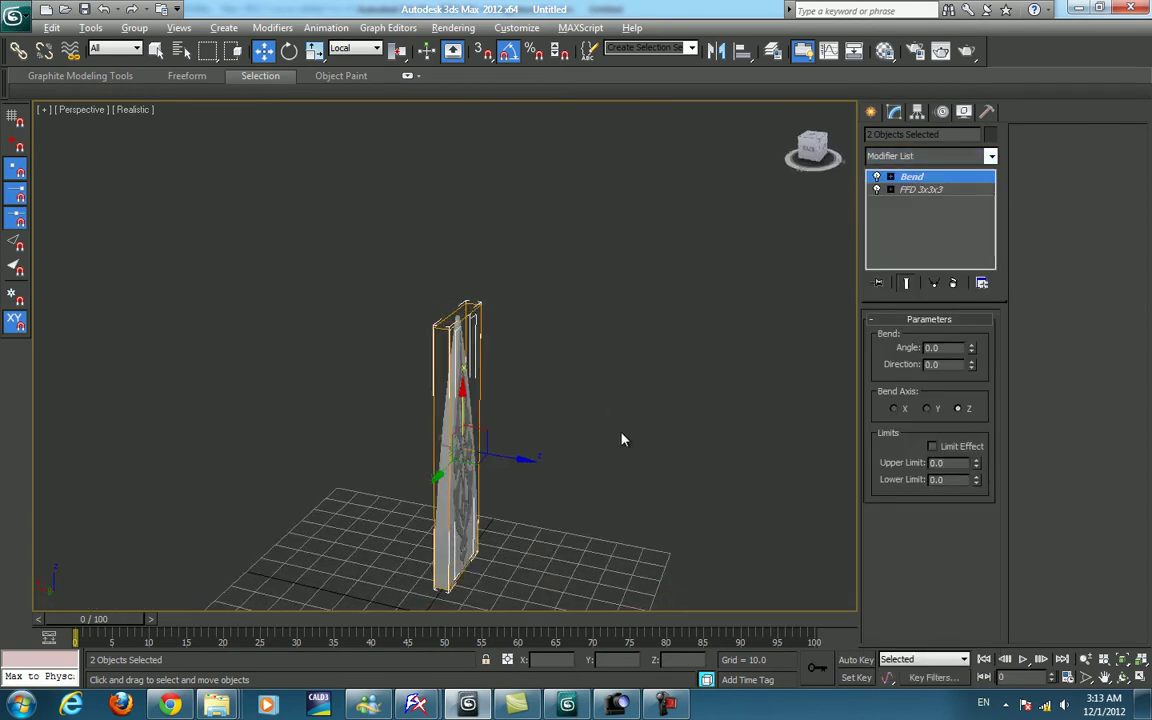
{"action": "left_click", "coordinate": [891, 177]}
{"action": "left_click", "coordinate": [920, 202]}
{"action": "key", "text": "f"}
{"action": "scroll", "coordinate": [457, 263], "scroll_direction": "down", "scroll_amount": 2}
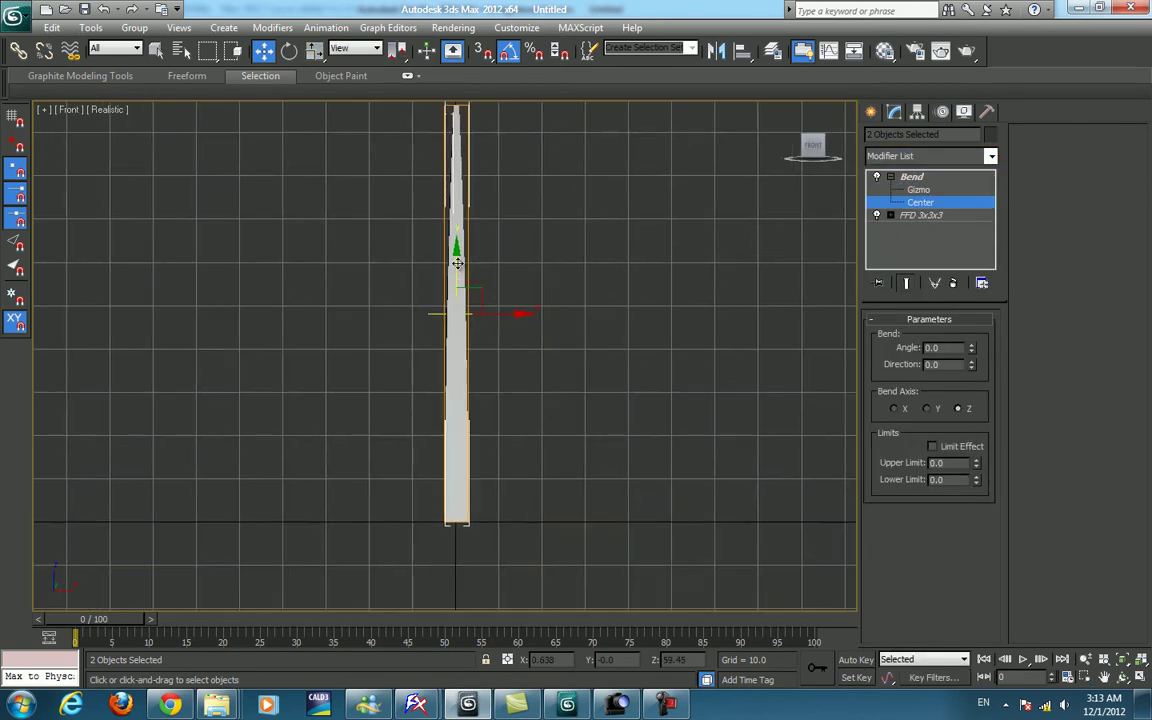
{"action": "left_click_drag", "start_coordinate": [457, 263], "coordinate": [481, 453]}
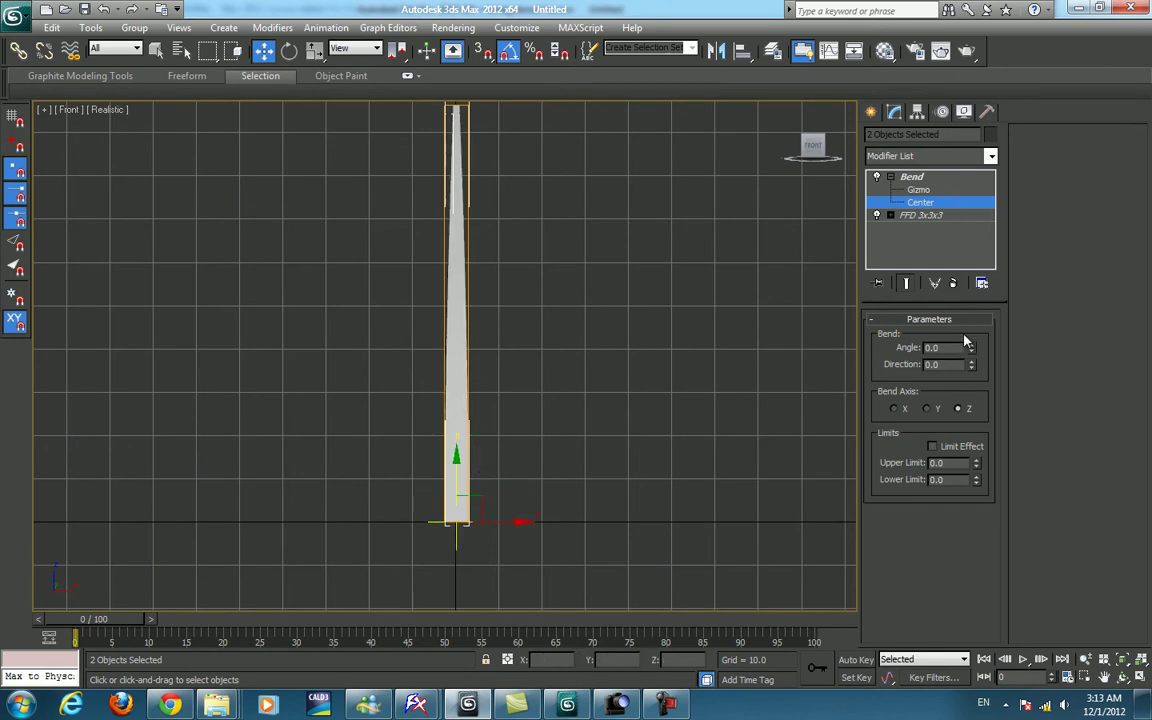
Set the Bend angle to 82.5 degrees to arc the panel.
{"action": "mouse_move", "coordinate": [971, 347]}
{"action": "left_mouse_down"}
{"action": "mouse_move", "coordinate": [937, 349]}
{"action": "mouse_move", "coordinate": [942, 474]}
{"action": "left_mouse_up"}
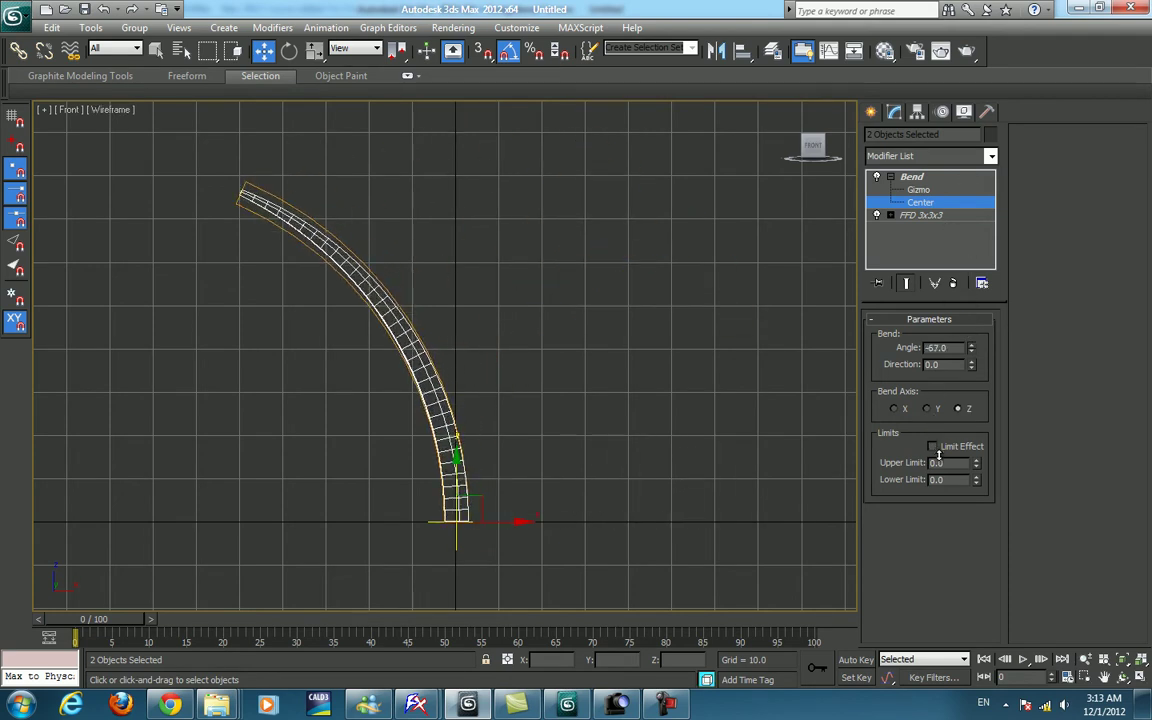
{"action": "mouse_move", "coordinate": [848, 427]}
{"action": "middle_mouse_down", "text": "alt"}
{"action": "mouse_move", "coordinate": [522, 346]}
{"action": "mouse_move", "coordinate": [491, 434]}
{"action": "mouse_move", "coordinate": [668, 321]}
{"action": "mouse_move", "coordinate": [611, 352]}
{"action": "mouse_move", "coordinate": [720, 370]}
{"action": "middle_mouse_up", "text": "alt"}
{"action": "mouse_move", "coordinate": [967, 350]}
{"action": "left_mouse_down"}
{"action": "mouse_move", "coordinate": [972, 530]}
{"action": "mouse_move", "coordinate": [1053, 181]}
{"action": "mouse_move", "coordinate": [1053, 211]}
{"action": "left_mouse_up"}
{"action": "mouse_move", "coordinate": [650, 300]}
{"action": "middle_mouse_down", "text": "alt"}
{"action": "mouse_move", "coordinate": [718, 329]}
{"action": "mouse_move", "coordinate": [822, 421]}
{"action": "mouse_move", "coordinate": [699, 386]}
{"action": "mouse_move", "coordinate": [571, 327]}
{"action": "mouse_move", "coordinate": [1003, 350]}
{"action": "middle_mouse_up", "text": "alt"}
{"action": "left_click_drag", "start_coordinate": [972, 348], "coordinate": [836, 334]}
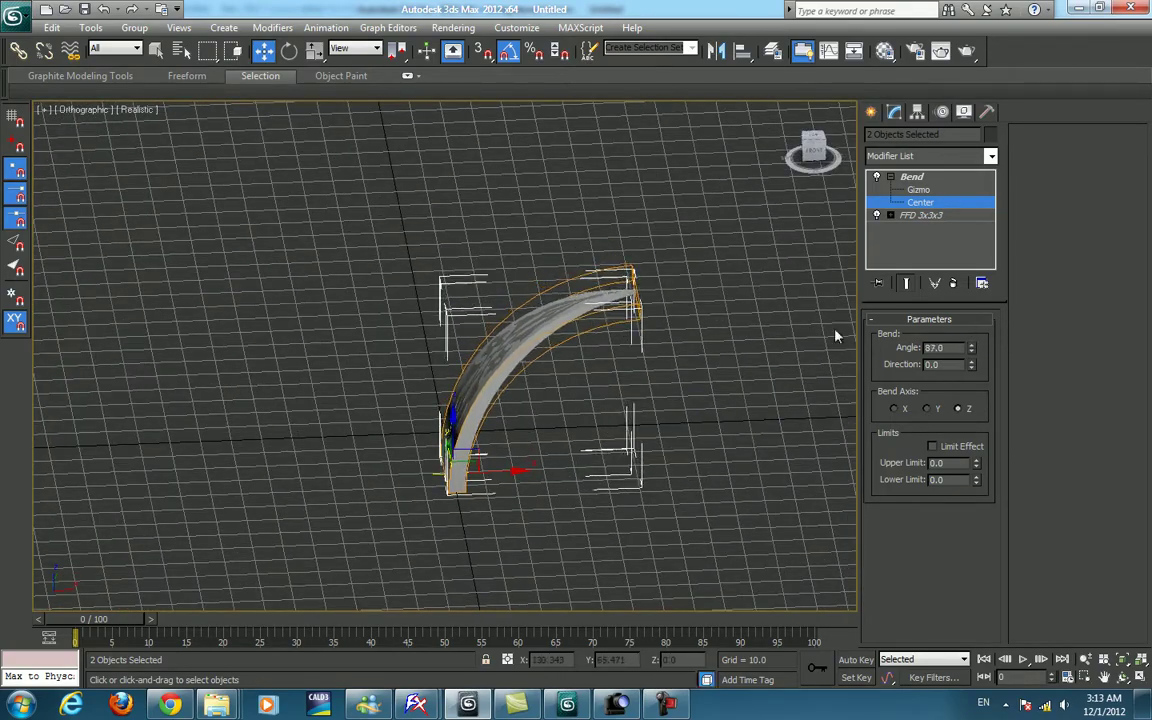
{"action": "key", "text": "p"}
{"action": "scroll", "coordinate": [619, 310], "scroll_direction": "up", "scroll_amount": 4}
{"action": "mouse_move", "coordinate": [556, 366]}
{"action": "middle_mouse_down", "text": "alt"}
{"action": "mouse_move", "coordinate": [656, 352]}
{"action": "mouse_move", "coordinate": [603, 345]}
{"action": "middle_mouse_up", "text": "alt"}
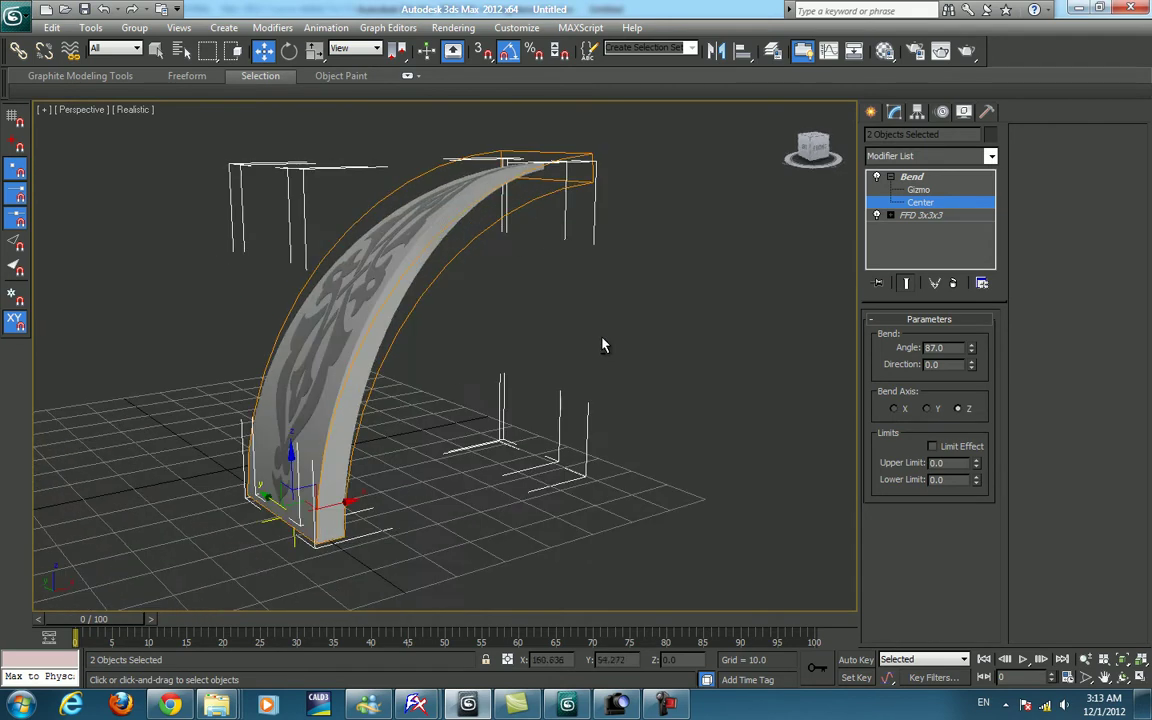
{"action": "left_click_drag", "start_coordinate": [971, 352], "coordinate": [875, 317]}
{"action": "mouse_move", "coordinate": [750, 320]}
{"action": "middle_mouse_down", "text": "alt"}
{"action": "mouse_move", "coordinate": [575, 389]}
{"action": "mouse_move", "coordinate": [663, 399]}
{"action": "middle_mouse_up", "text": "alt"}
{"action": "left_click", "coordinate": [890, 215]}
{"action": "left_click", "coordinate": [934, 228]}
{"action": "mouse_move", "coordinate": [733, 293]}
{"action": "middle_mouse_down", "text": "alt"}
{"action": "mouse_move", "coordinate": [548, 321]}
{"action": "mouse_move", "coordinate": [609, 219]}
{"action": "mouse_move", "coordinate": [342, 174]}
{"action": "middle_mouse_up", "text": "alt"}
Raise the top FFD control point and lower the Bend angle to 78.5.
{"action": "left_click_drag", "start_coordinate": [271, 179], "coordinate": [268, 150]}
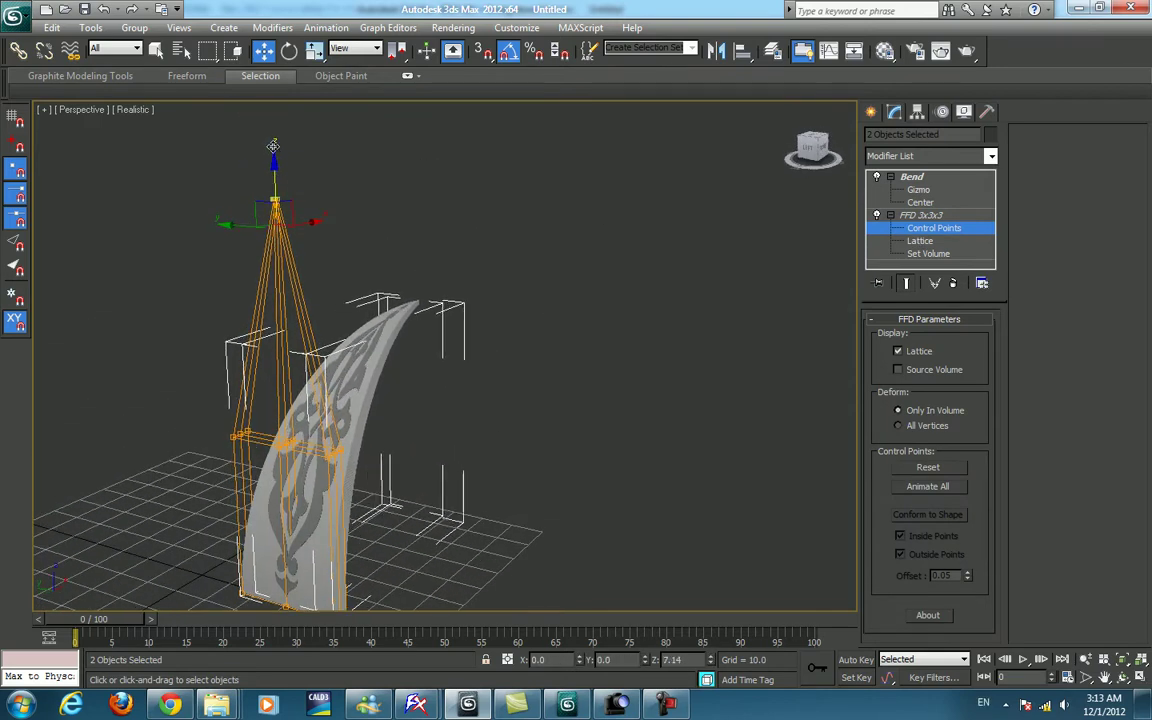
{"action": "mouse_move", "coordinate": [579, 250]}
{"action": "middle_mouse_down"}
{"action": "mouse_move", "coordinate": [484, 347]}
{"action": "mouse_move", "coordinate": [396, 337]}
{"action": "mouse_move", "coordinate": [404, 345]}
{"action": "middle_mouse_up"}
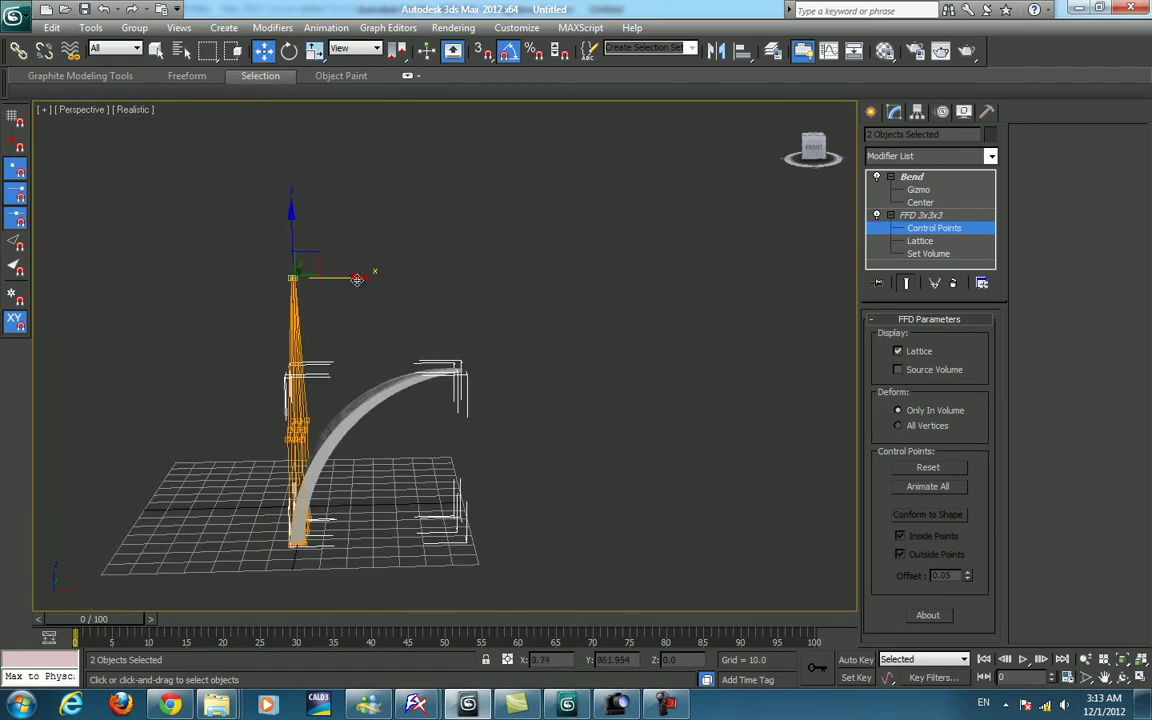
{"action": "key", "text": "Page_Up"}
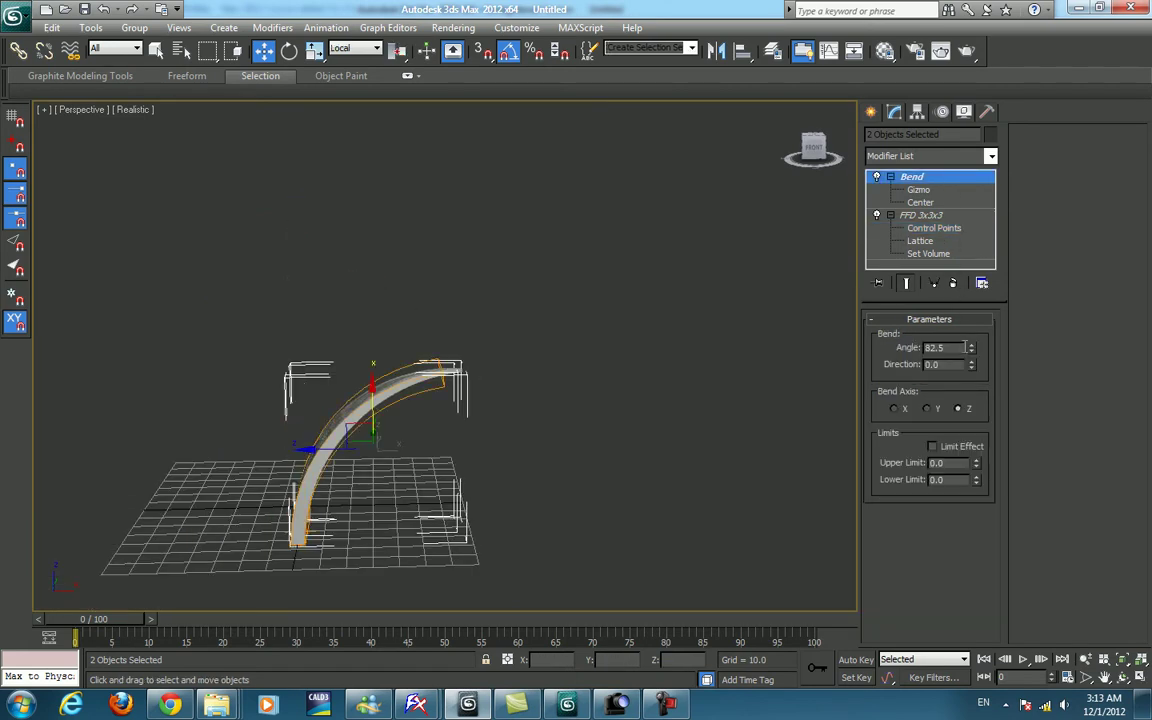
{"action": "left_click_drag", "start_coordinate": [970, 352], "coordinate": [970, 355]}
In Top view, turn on Affect Pivot Only and group the two panels as Group001.
{"action": "left_click", "coordinate": [871, 111]}
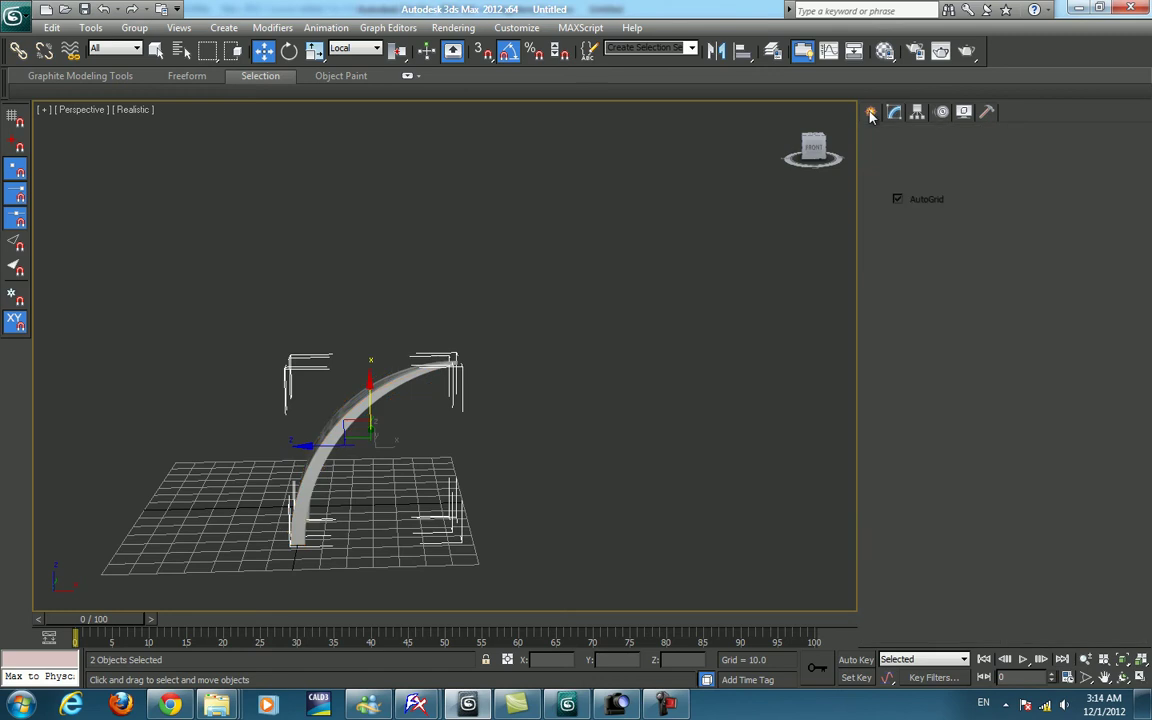
{"action": "left_click", "coordinate": [895, 137]}
{"action": "key", "text": "t"}
{"action": "scroll", "coordinate": [700, 190], "scroll_direction": "down", "scroll_amount": 3}
{"action": "left_click", "coordinate": [916, 112]}
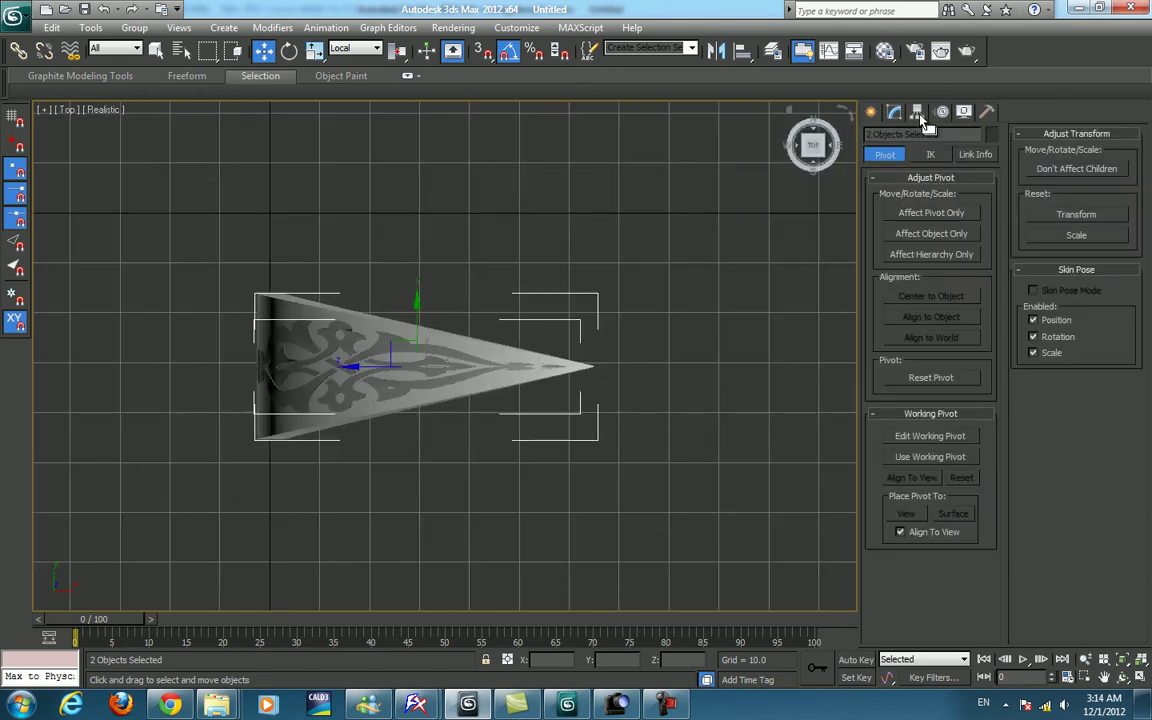
{"action": "left_click", "coordinate": [932, 215]}
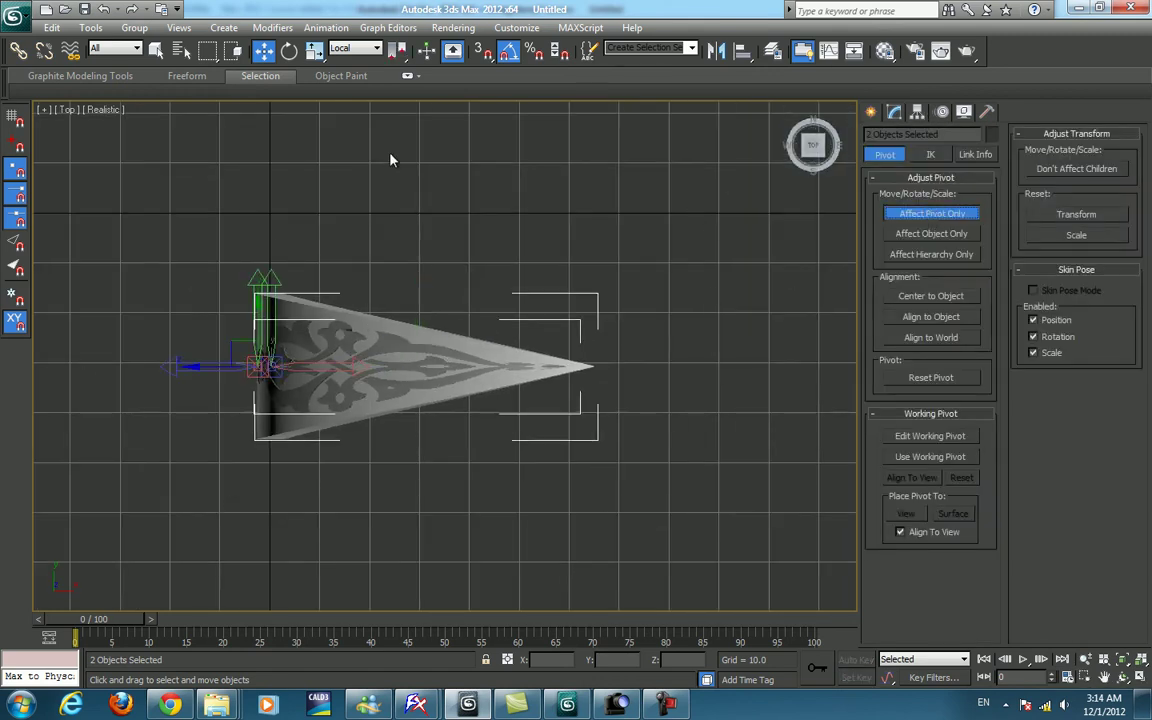
{"action": "left_click", "coordinate": [133, 27]}
{"action": "left_click", "coordinate": [150, 44]}
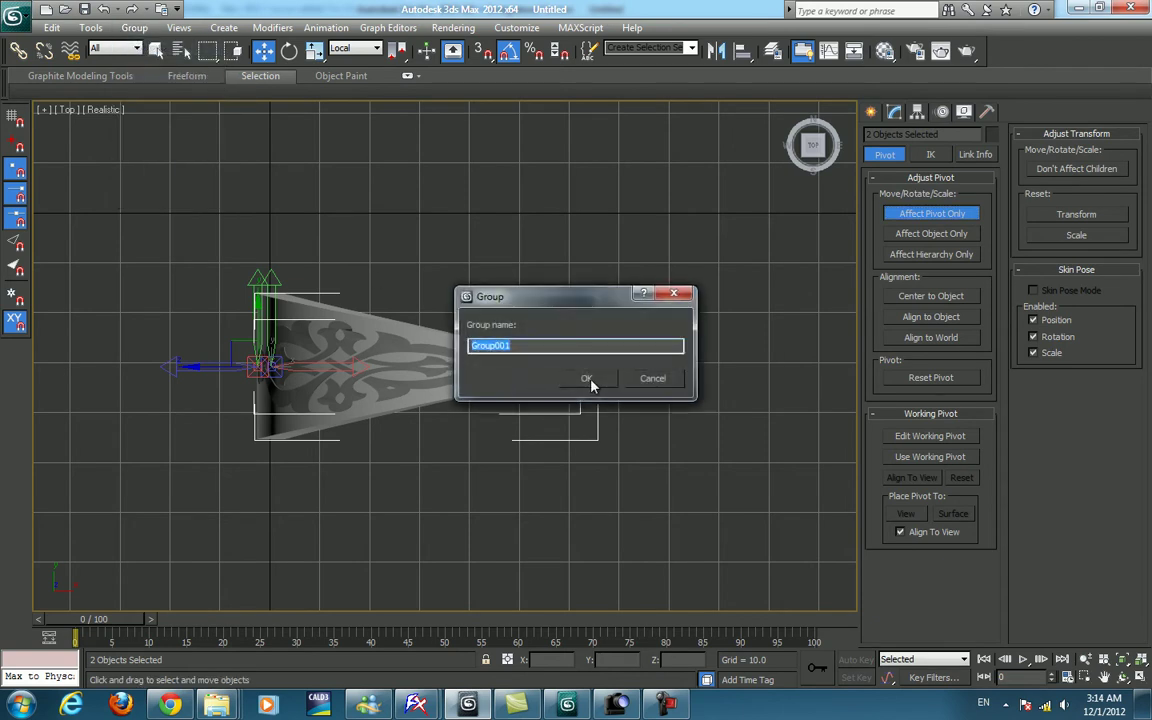
{"action": "left_click", "coordinate": [527, 341]}
{"action": "mouse_move", "coordinate": [813, 145]}
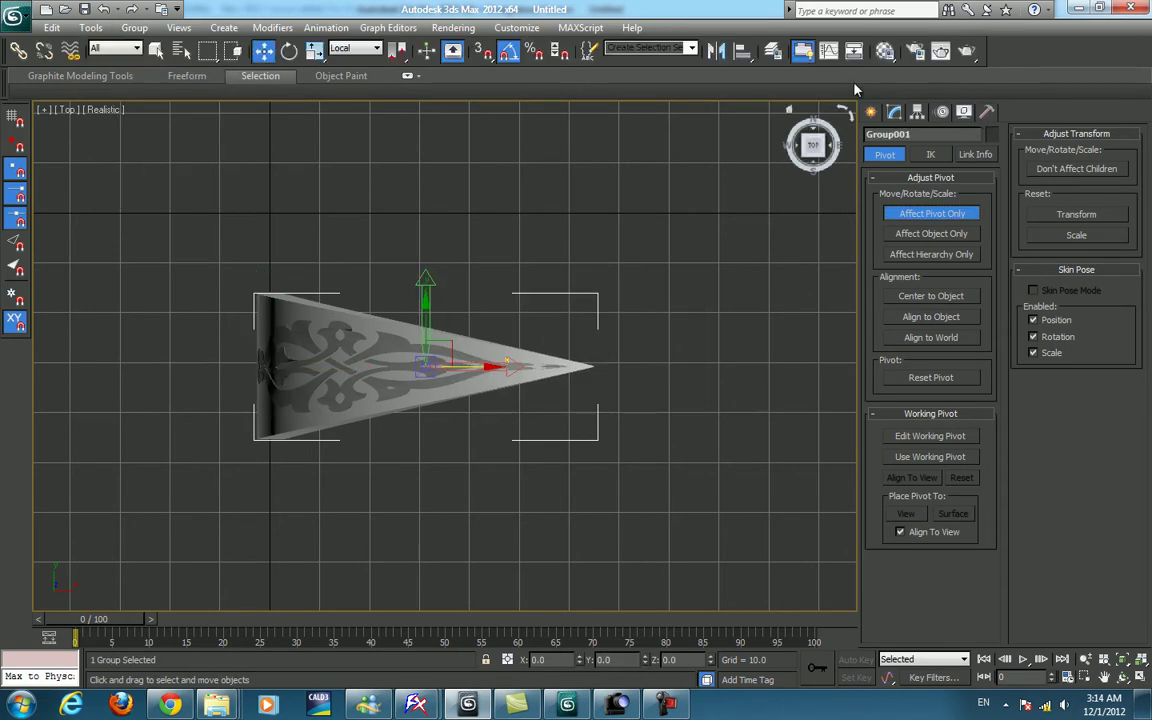
Align the group pivot along X to the panel's far end, then recentre it.
{"action": "left_click", "coordinate": [741, 50]}
{"action": "left_click", "coordinate": [485, 338]}
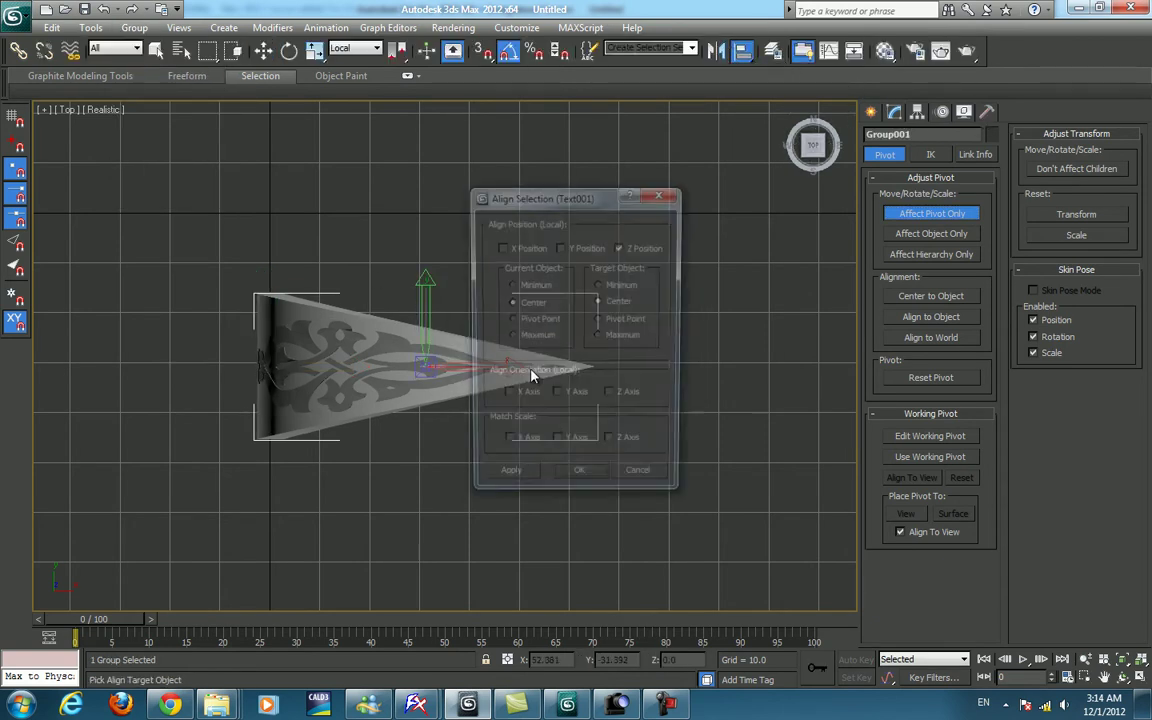
{"action": "left_click_drag", "start_coordinate": [570, 197], "coordinate": [788, 256]}
{"action": "left_click", "coordinate": [857, 310]}
{"action": "left_click", "coordinate": [741, 308]}
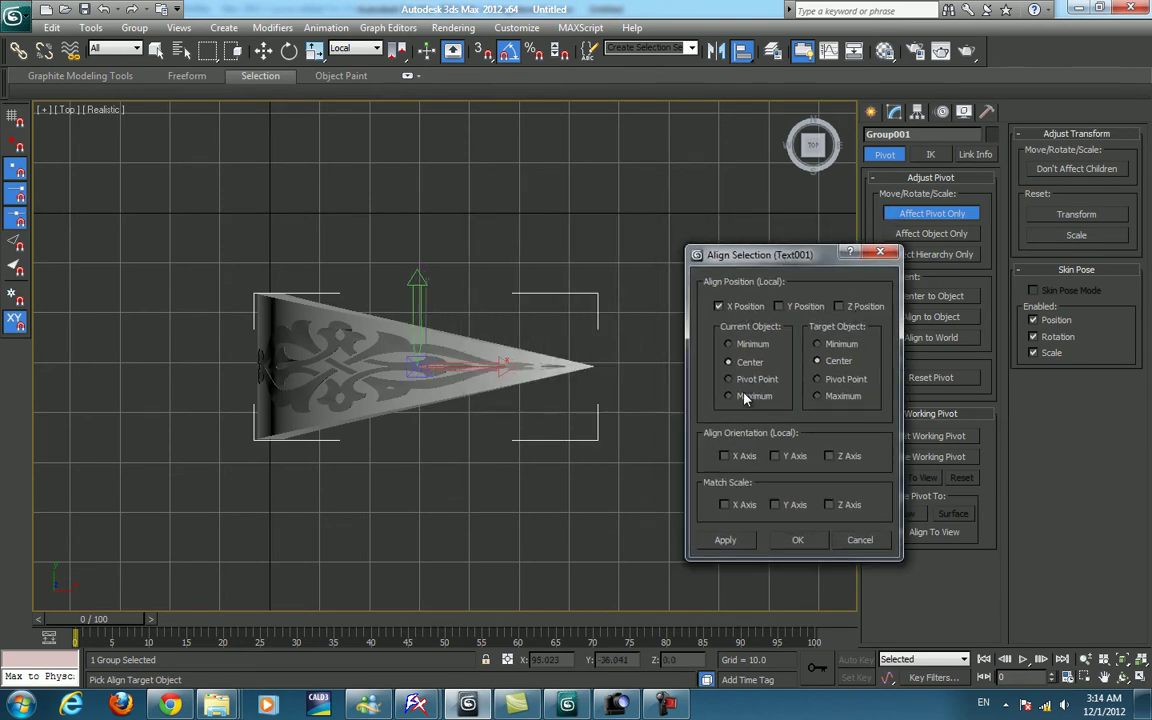
{"action": "left_click", "coordinate": [840, 397]}
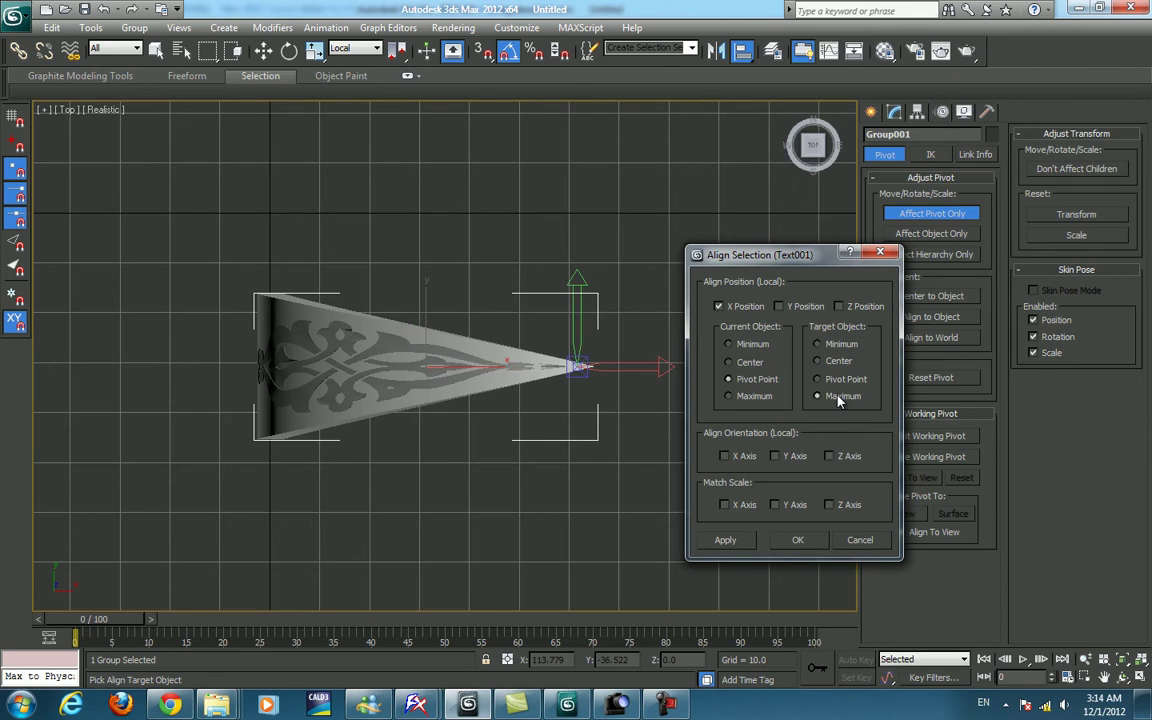
{"action": "left_click", "coordinate": [797, 541]}
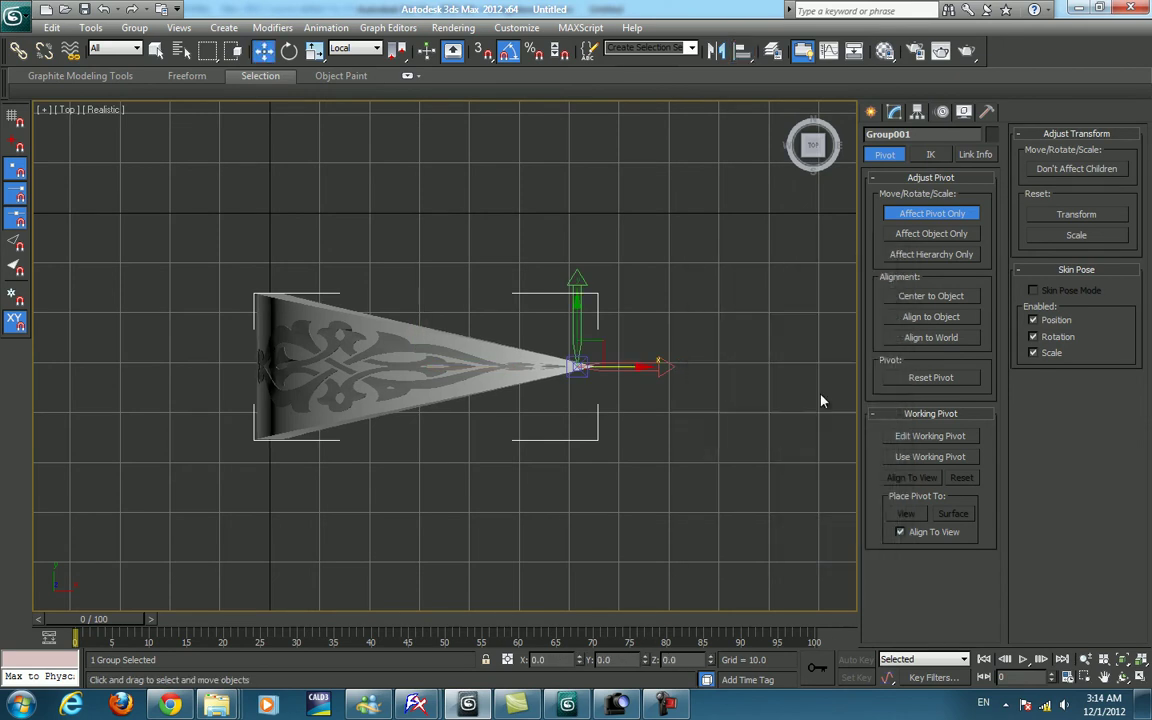
{"action": "left_click", "coordinate": [952, 306]}
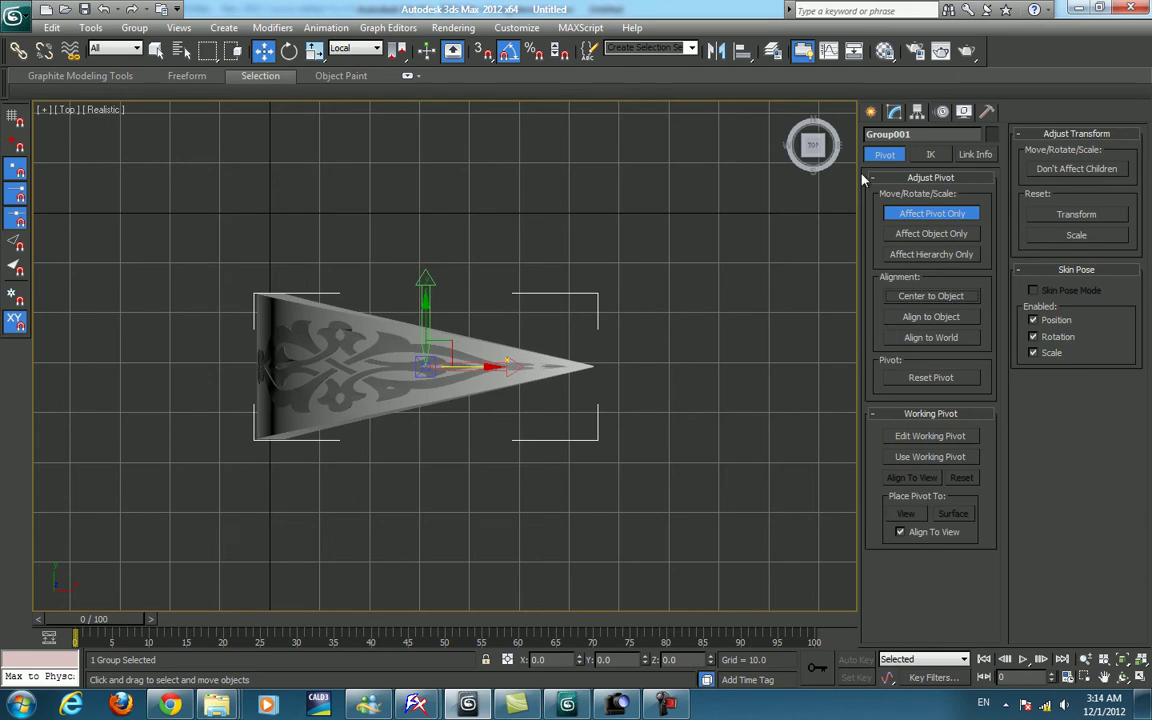
Realign the pivot to the panel, drag it onto the narrow tip, and leave pivot mode.
{"action": "left_click", "coordinate": [743, 50]}
{"action": "left_click", "coordinate": [365, 360]}
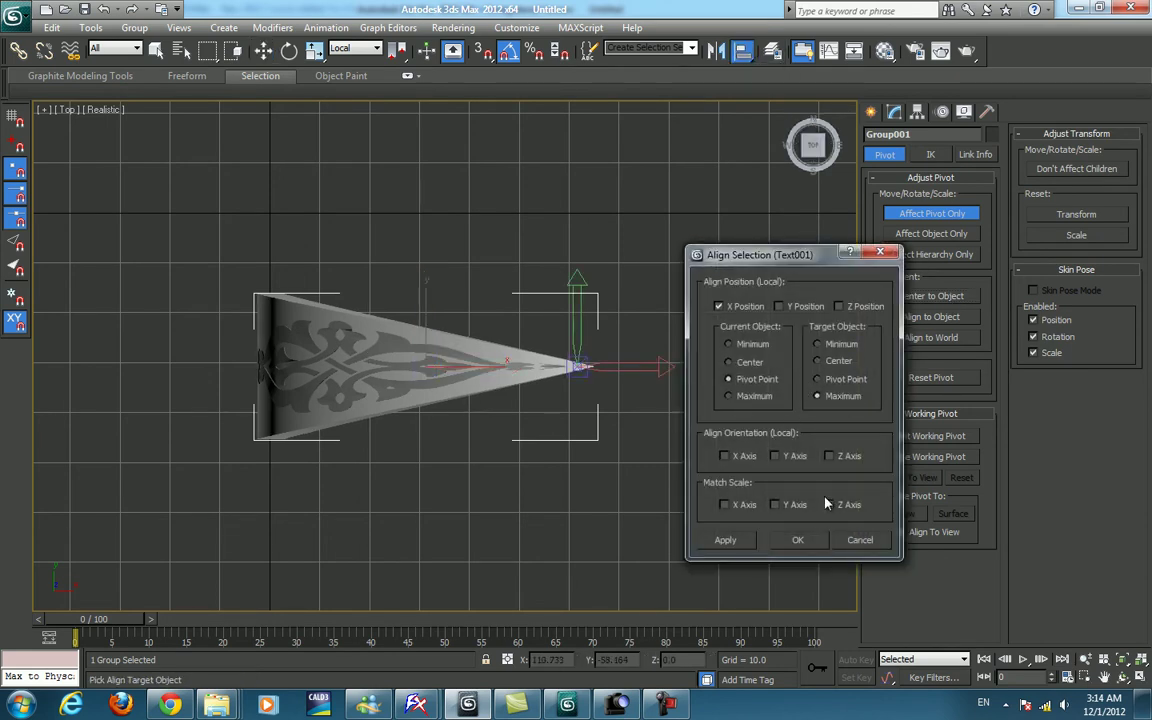
{"action": "left_click", "coordinate": [798, 540]}
{"action": "scroll", "coordinate": [587, 382], "scroll_direction": "up", "scroll_amount": 5}
{"action": "scroll", "coordinate": [715, 424], "scroll_direction": "up", "scroll_amount": 3}
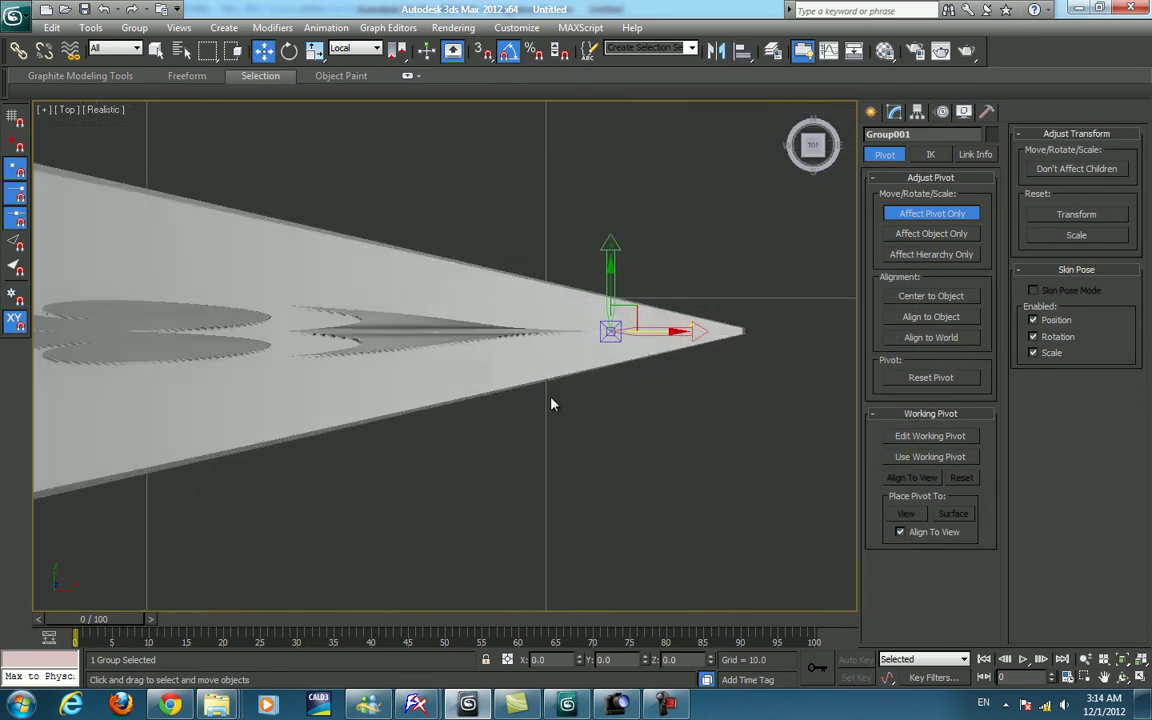
{"action": "left_click_drag", "start_coordinate": [666, 331], "coordinate": [797, 337]}
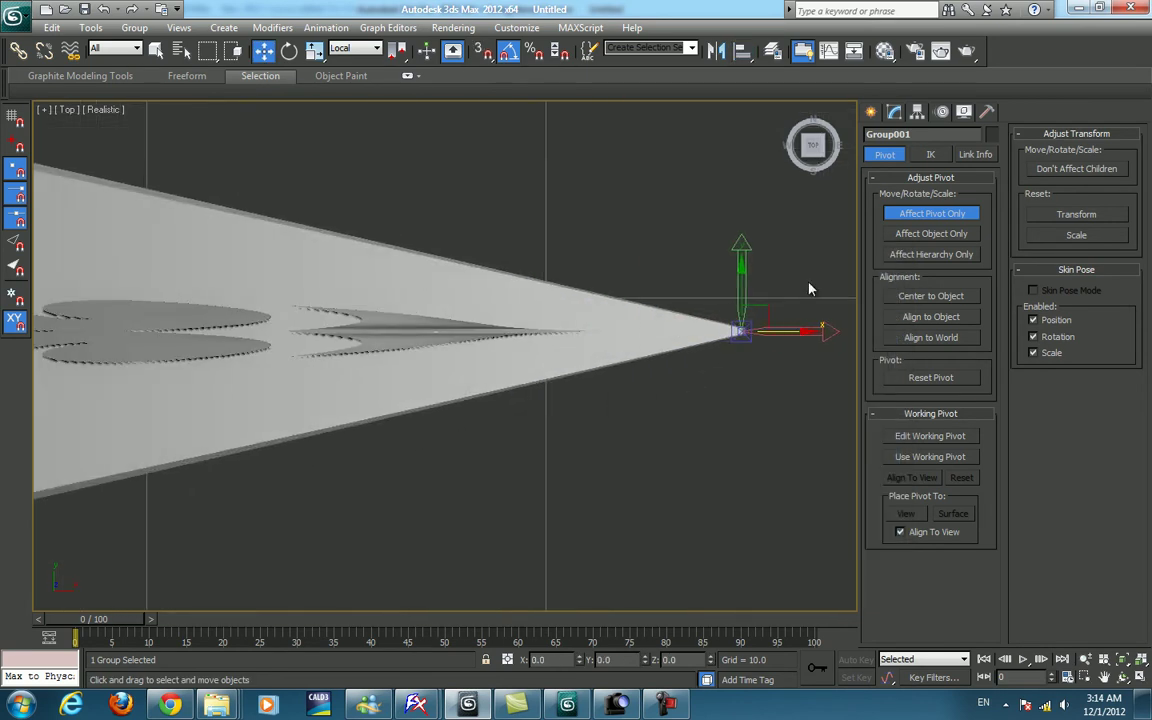
{"action": "left_click", "coordinate": [871, 111]}
{"action": "scroll", "coordinate": [599, 514], "scroll_direction": "down", "scroll_amount": 3}
{"action": "scroll", "coordinate": [600, 521], "scroll_direction": "down", "scroll_amount": 2}
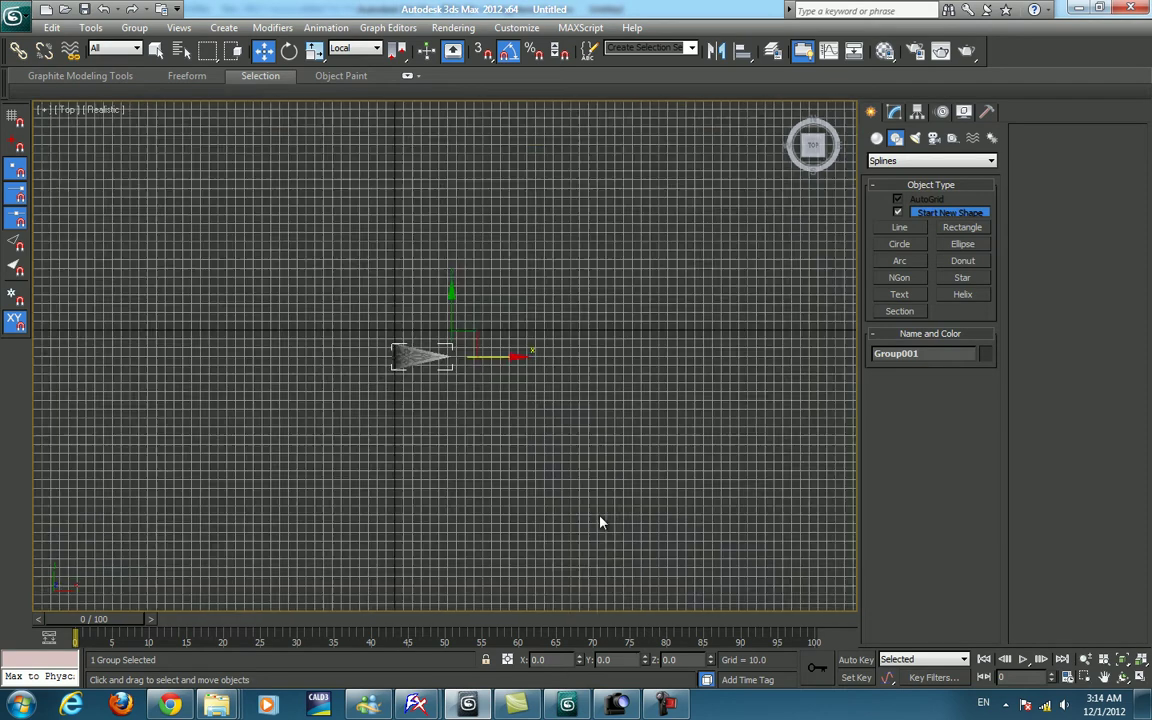
In Perspective, array the panel group into 6 instances rotated 360° total about Z.
{"action": "key", "text": "p"}
{"action": "key", "text": "z"}
{"action": "mouse_move", "coordinate": [596, 514]}
{"action": "middle_mouse_down", "text": "alt"}
{"action": "mouse_move", "coordinate": [532, 399]}
{"action": "mouse_move", "coordinate": [561, 373]}
{"action": "mouse_move", "coordinate": [630, 419]}
{"action": "mouse_move", "coordinate": [650, 405]}
{"action": "middle_mouse_up", "text": "alt"}
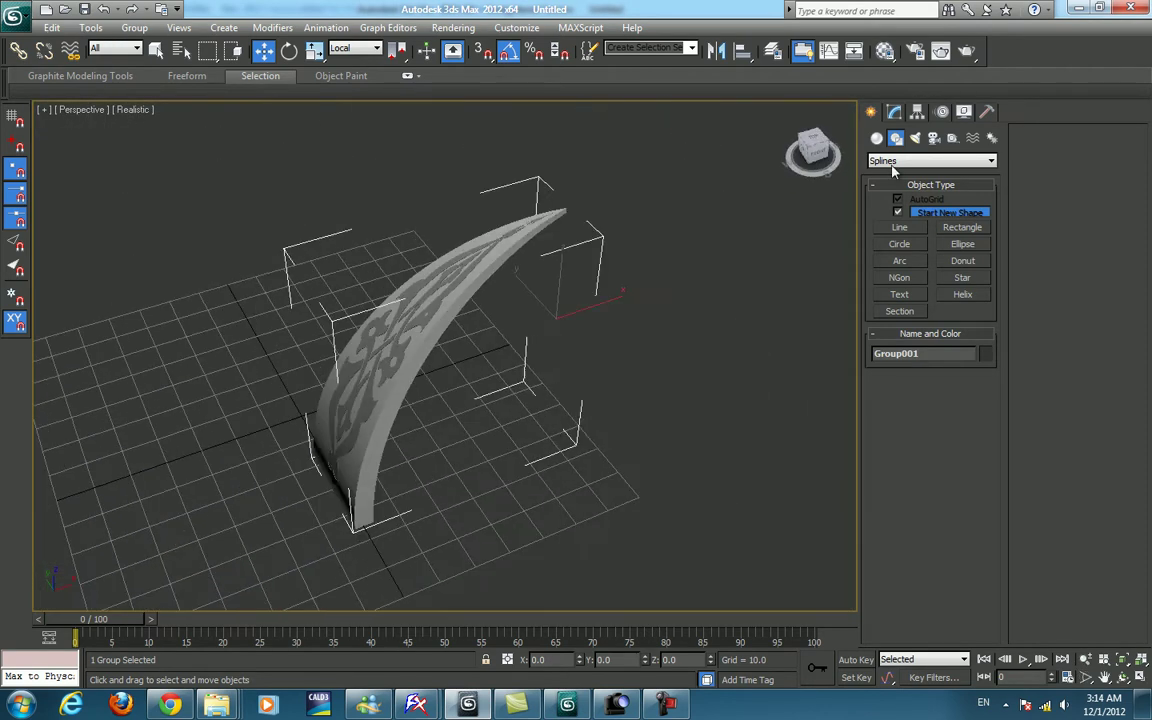
{"action": "left_click", "coordinate": [90, 27]}
{"action": "left_click", "coordinate": [147, 292]}
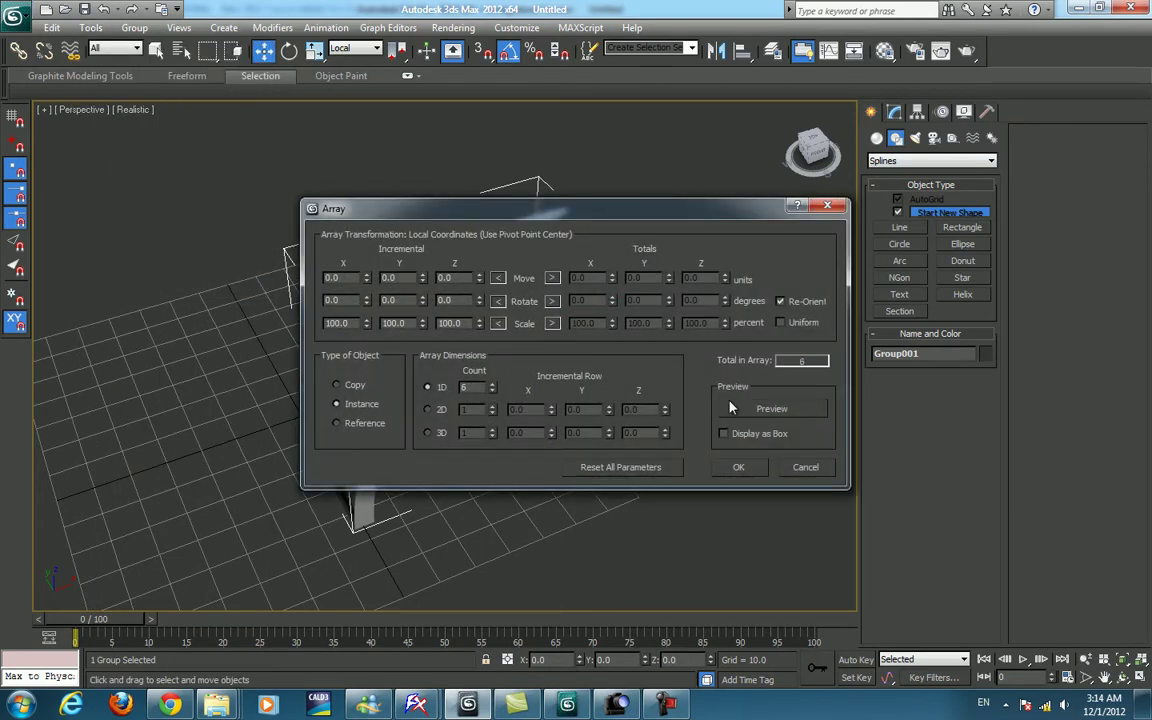
{"action": "left_click", "coordinate": [770, 409]}
{"action": "left_click", "coordinate": [552, 302]}
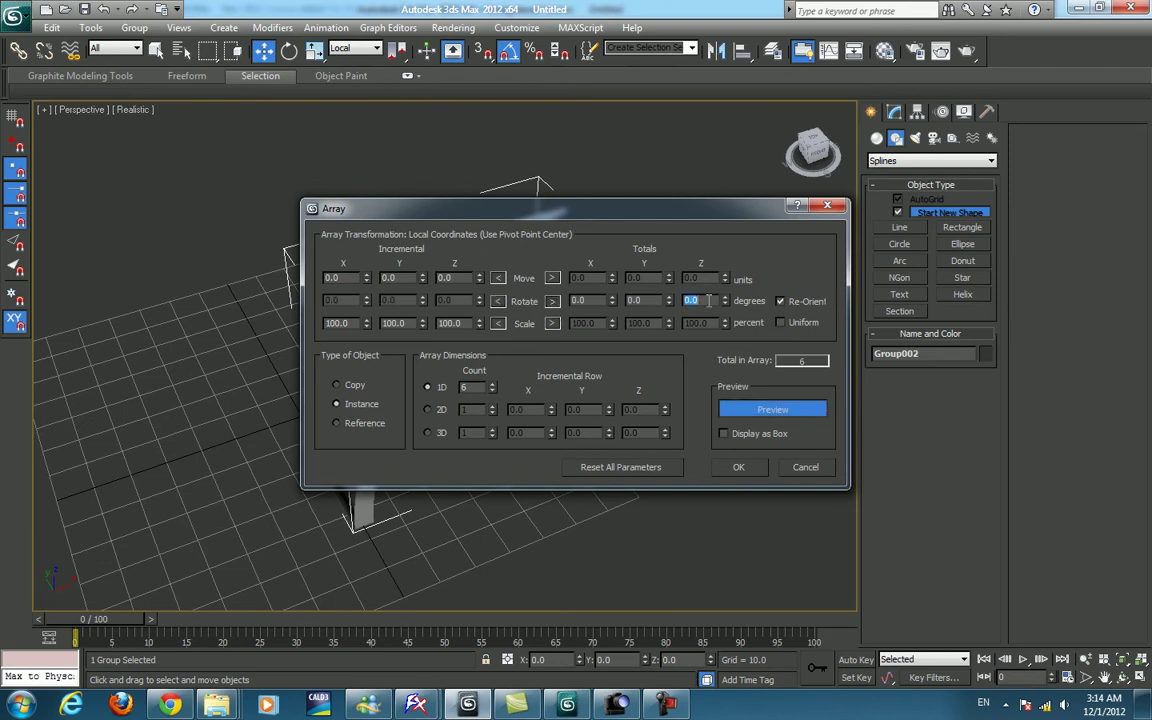
{"action": "left_click", "coordinate": [702, 300]}
{"action": "type", "text": "360"}
{"action": "key", "text": "Return"}
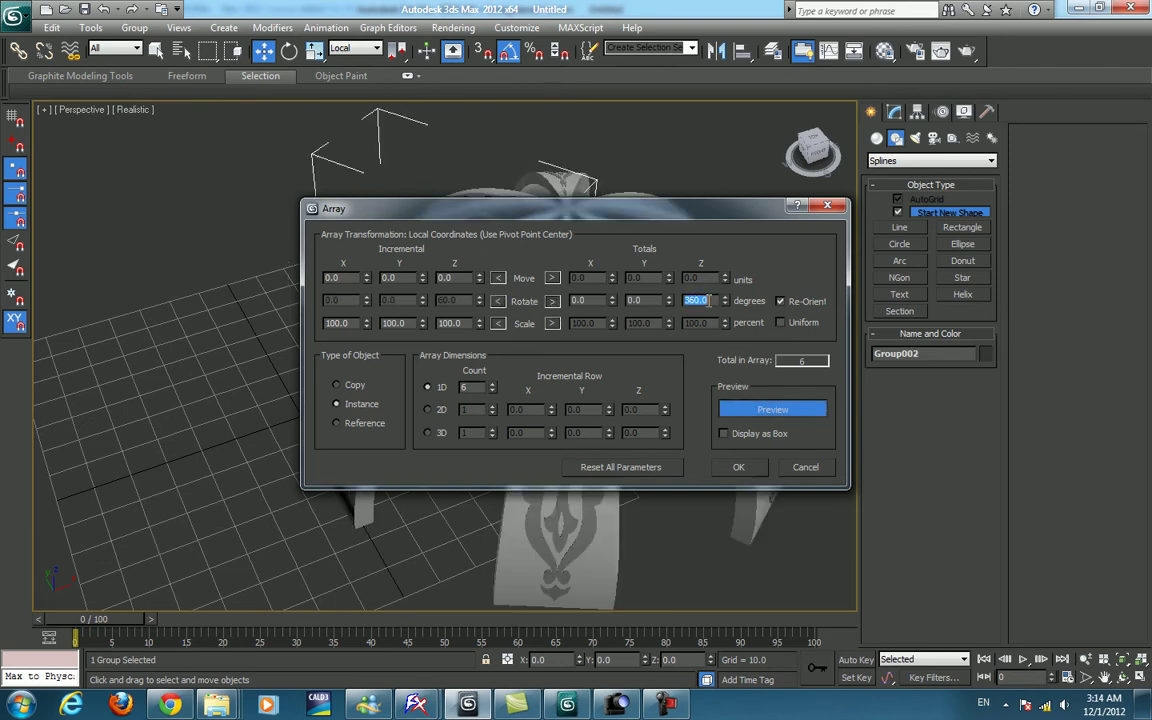
{"action": "left_click", "coordinate": [738, 467]}
Deselect and orbit to a near top-down view of the six-panel star.
{"action": "left_click", "coordinate": [579, 469]}
{"action": "mouse_move", "coordinate": [579, 469]}
{"action": "middle_mouse_down", "text": "alt"}
{"action": "mouse_move", "coordinate": [692, 421]}
{"action": "mouse_move", "coordinate": [797, 417]}
{"action": "mouse_move", "coordinate": [797, 432]}
{"action": "middle_mouse_up", "text": "alt"}
{"action": "scroll", "coordinate": [662, 515], "scroll_direction": "down", "scroll_amount": 4}
{"action": "mouse_move", "coordinate": [643, 514]}
{"action": "middle_mouse_down", "text": "alt"}
{"action": "mouse_move", "coordinate": [540, 512]}
{"action": "mouse_move", "coordinate": [496, 560]}
{"action": "mouse_move", "coordinate": [498, 597]}
{"action": "middle_mouse_up", "text": "alt"}
{"action": "scroll", "coordinate": [552, 424], "scroll_direction": "up", "scroll_amount": 3}
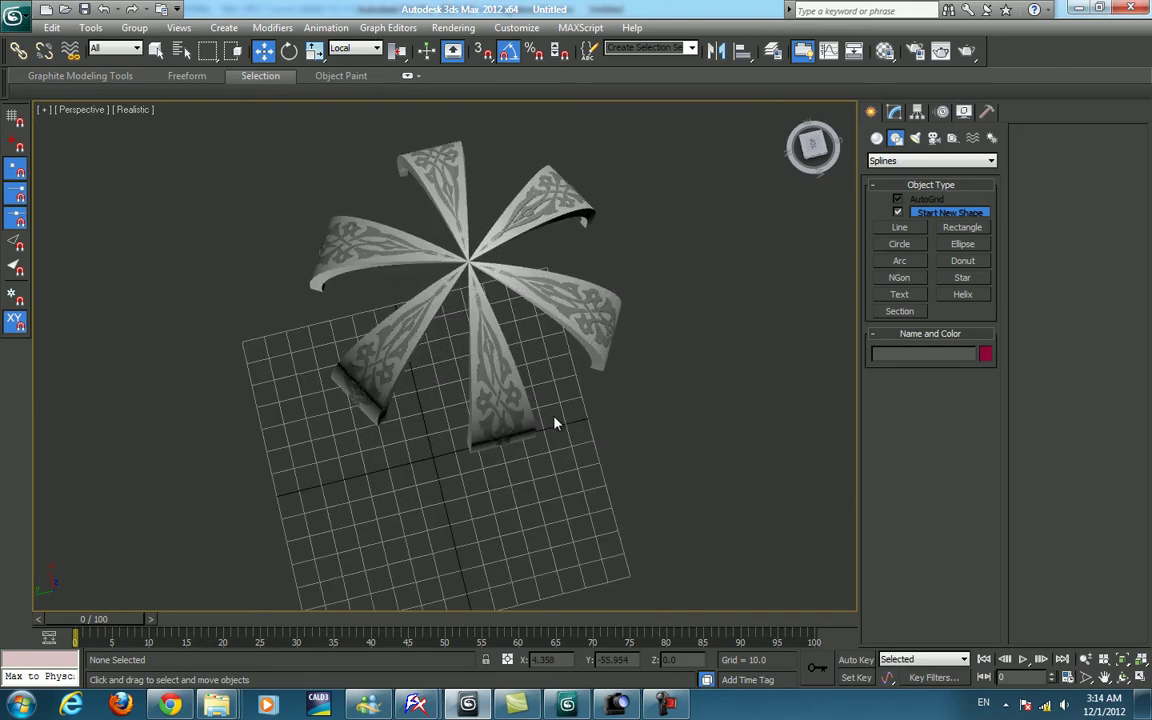
Add an FFD 3x3x3 to the panel group and select the outer-end control points.
{"action": "left_click", "coordinate": [537, 418]}
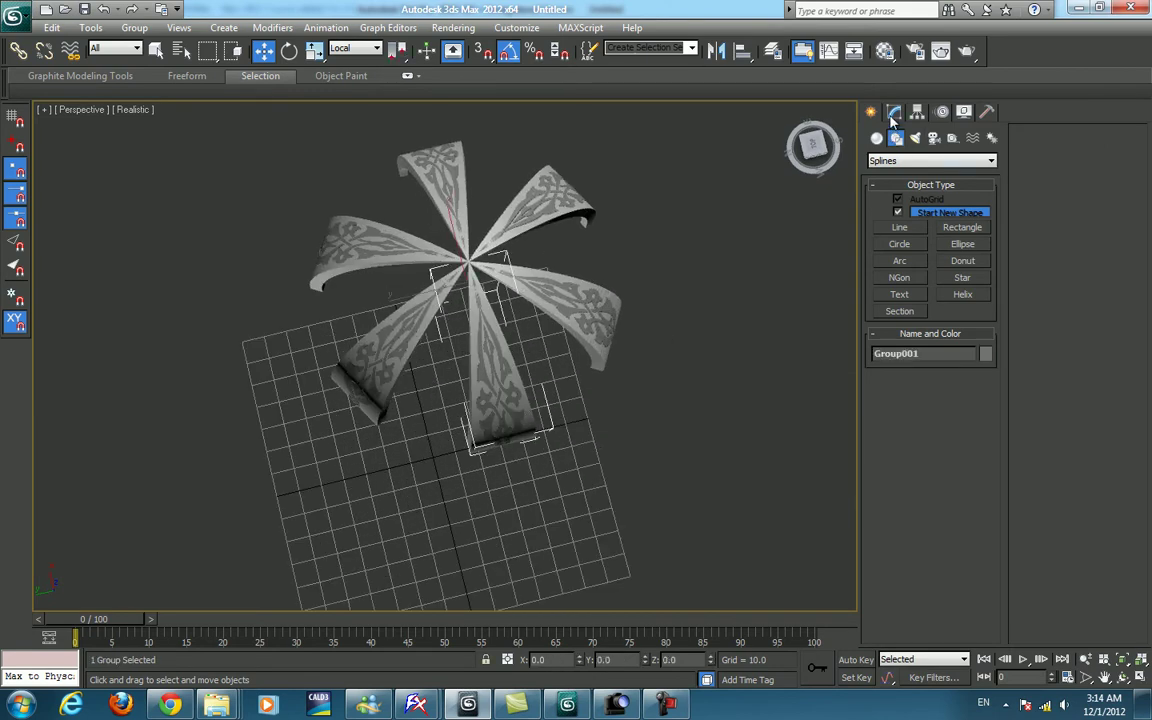
{"action": "left_click", "coordinate": [893, 113]}
{"action": "left_click", "coordinate": [923, 215]}
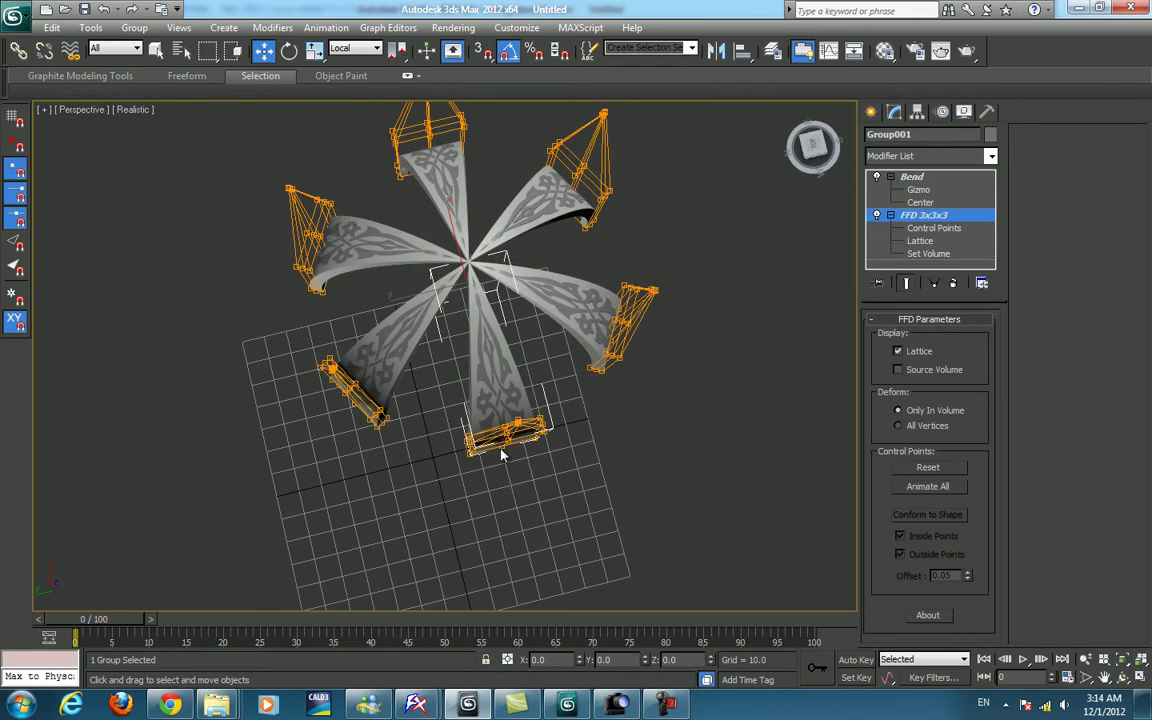
{"action": "key", "text": "1"}
{"action": "middle_click_drag", "start_coordinate": [503, 455], "coordinate": [420, 400], "text": "alt"}
{"action": "left_click_drag", "start_coordinate": [420, 400], "coordinate": [548, 543]}
In Top view, scale the selected control points in Y to about 116%.
{"action": "key", "text": "t"}
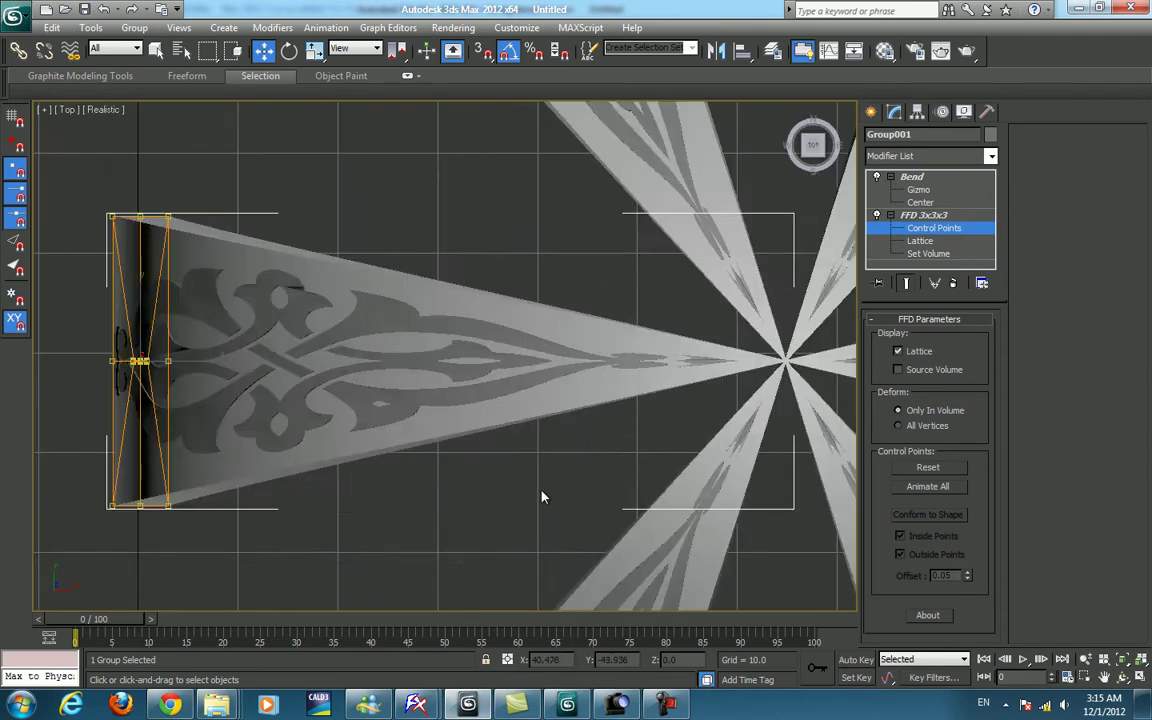
{"action": "scroll", "coordinate": [543, 497], "scroll_direction": "down", "scroll_amount": 5}
{"action": "scroll", "coordinate": [463, 452], "scroll_direction": "up", "scroll_amount": 1}
{"action": "key", "text": "e"}
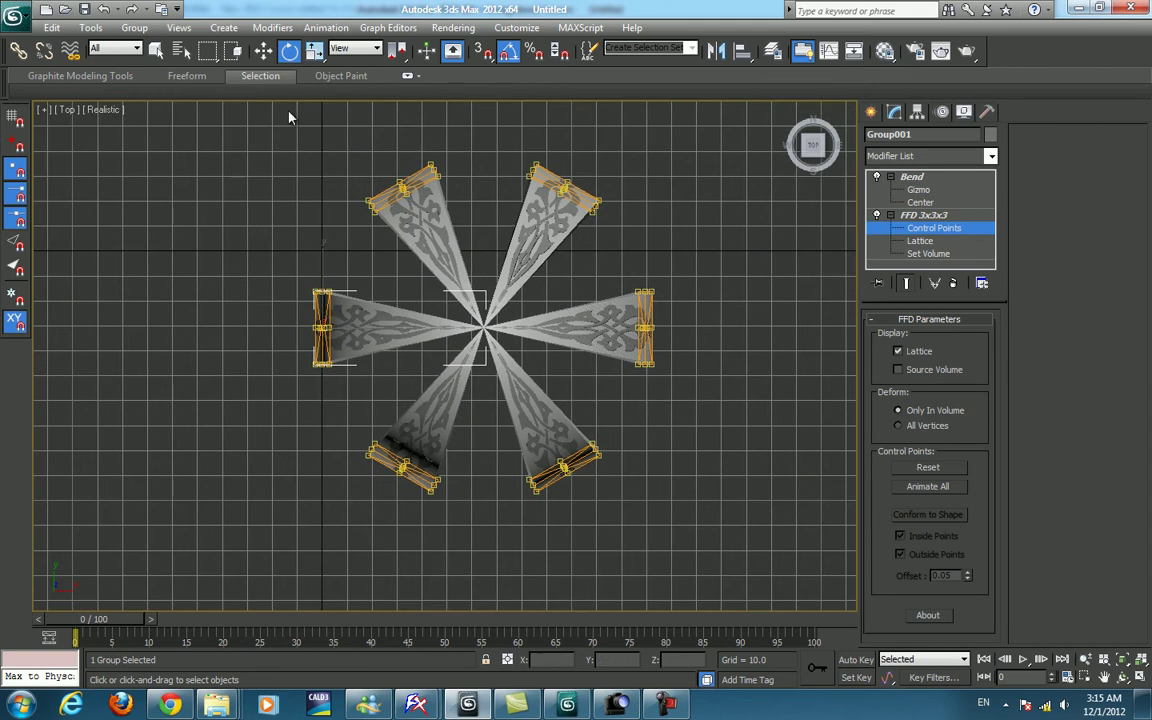
{"action": "key", "text": "w"}
{"action": "middle_click_drag", "start_coordinate": [439, 328], "coordinate": [442, 339]}
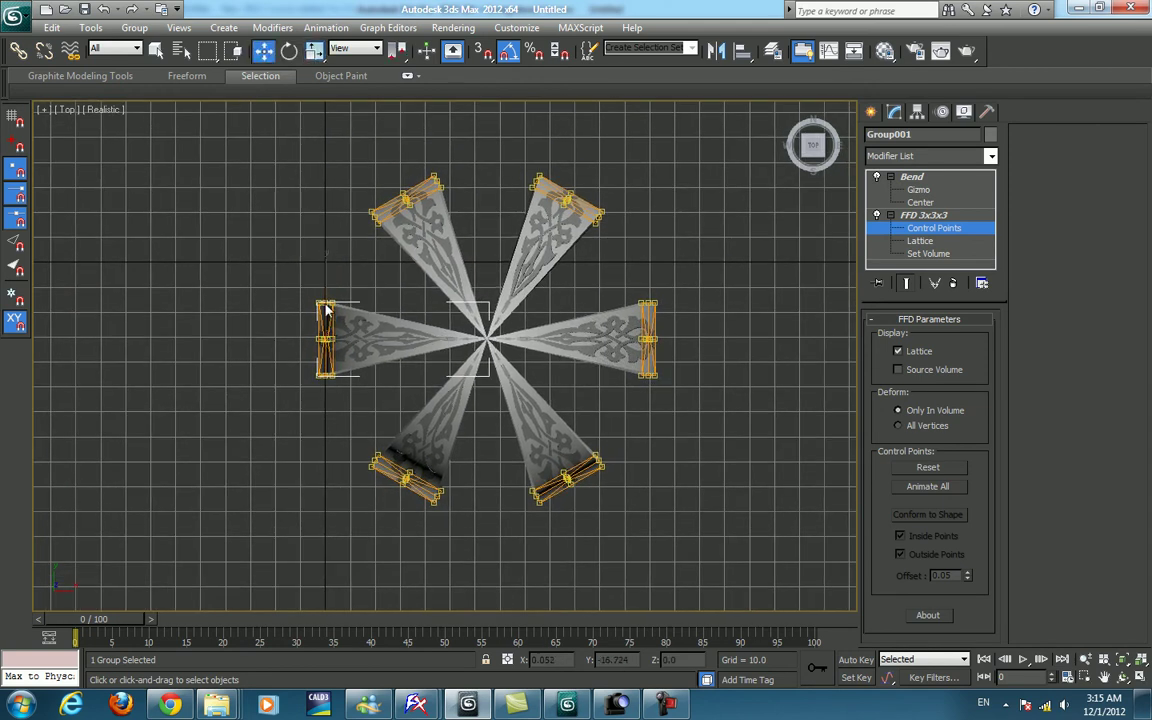
{"action": "key", "text": "e"}
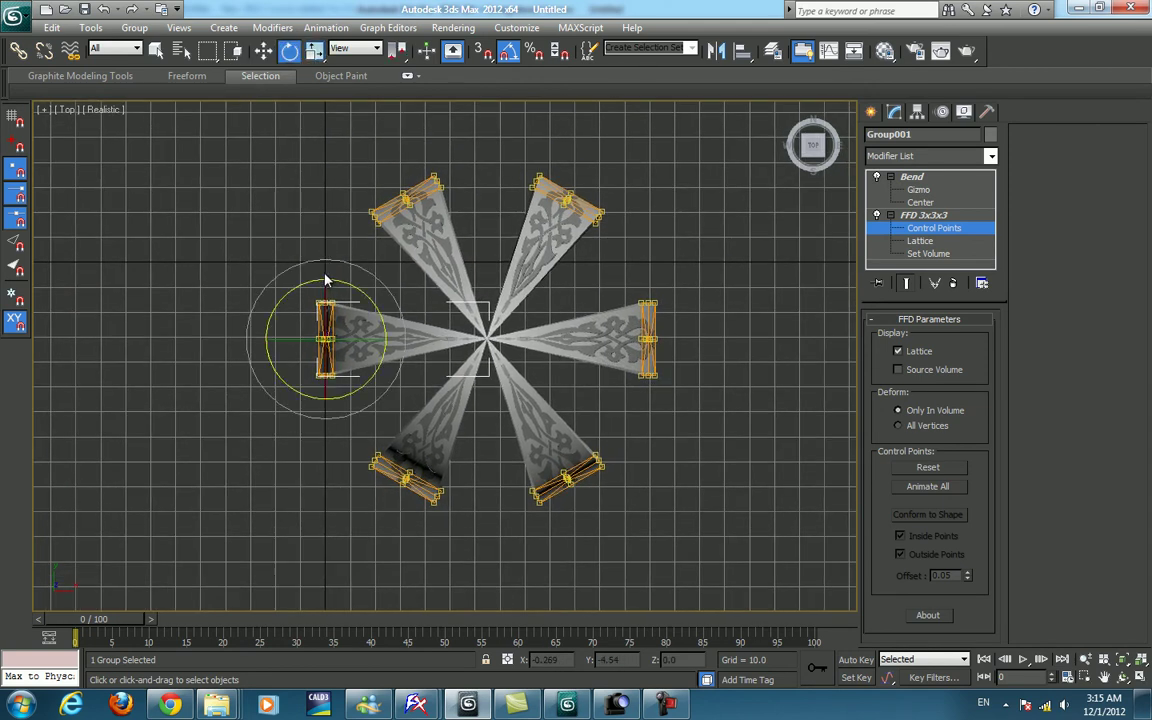
{"action": "key", "text": "r"}
{"action": "left_click_drag", "start_coordinate": [326, 270], "coordinate": [324, 257]}
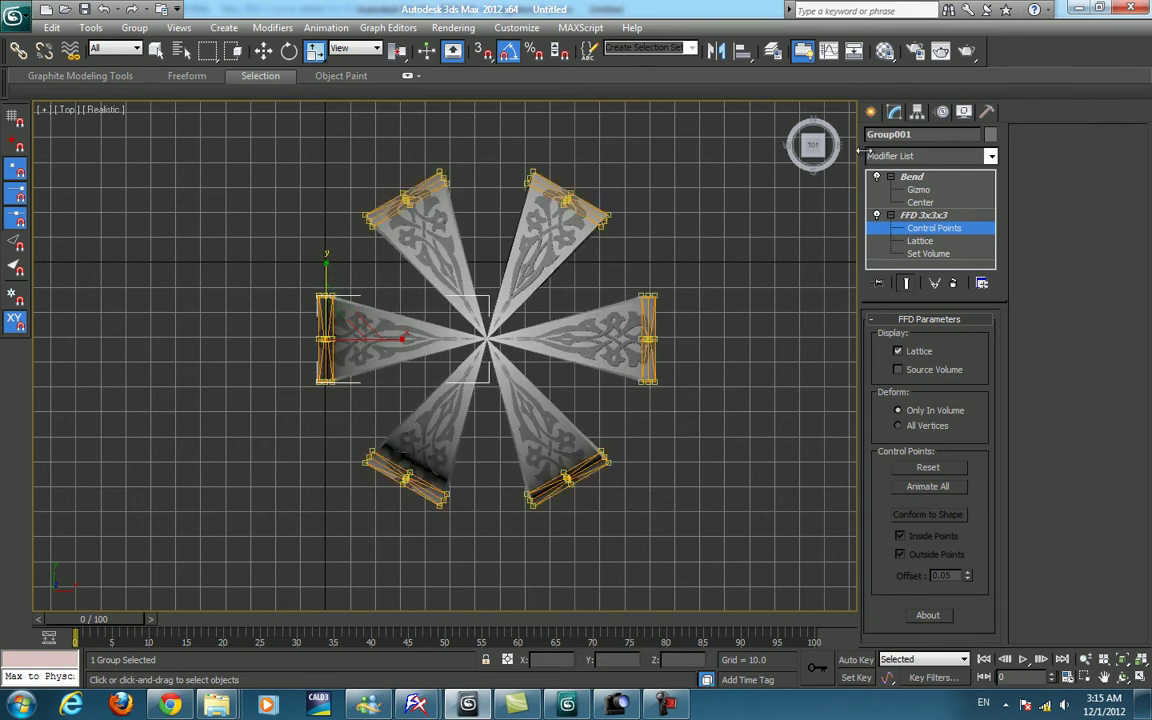
Exit the lattice, deselect, and orbit around the finished dome in Perspective.
{"action": "left_click", "coordinate": [871, 112]}
{"action": "left_click", "coordinate": [740, 504]}
{"action": "mouse_move", "coordinate": [740, 504]}
{"action": "middle_mouse_down", "text": "alt"}
{"action": "mouse_move", "coordinate": [712, 422]}
{"action": "mouse_move", "coordinate": [738, 383]}
{"action": "mouse_move", "coordinate": [738, 408]}
{"action": "middle_mouse_up", "text": "alt"}
{"action": "scroll", "coordinate": [736, 470], "scroll_direction": "down", "scroll_amount": 3}
{"action": "key", "text": "p"}
{"action": "scroll", "coordinate": [737, 487], "scroll_direction": "up", "scroll_amount": 3}
{"action": "scroll", "coordinate": [712, 507], "scroll_direction": "up", "scroll_amount": 1}
{"action": "mouse_move", "coordinate": [712, 507]}
{"action": "middle_mouse_down", "text": "alt"}
{"action": "mouse_move", "coordinate": [748, 463]}
{"action": "mouse_move", "coordinate": [681, 476]}
{"action": "mouse_move", "coordinate": [682, 527]}
{"action": "mouse_move", "coordinate": [509, 547]}
{"action": "mouse_move", "coordinate": [545, 600]}
{"action": "middle_mouse_up", "text": "alt"}
Compare with the Makkah monument photo, then start a Line in a wireframe Front view.
{"action": "left_click", "coordinate": [620, 705]}
{"action": "left_click", "coordinate": [628, 708]}
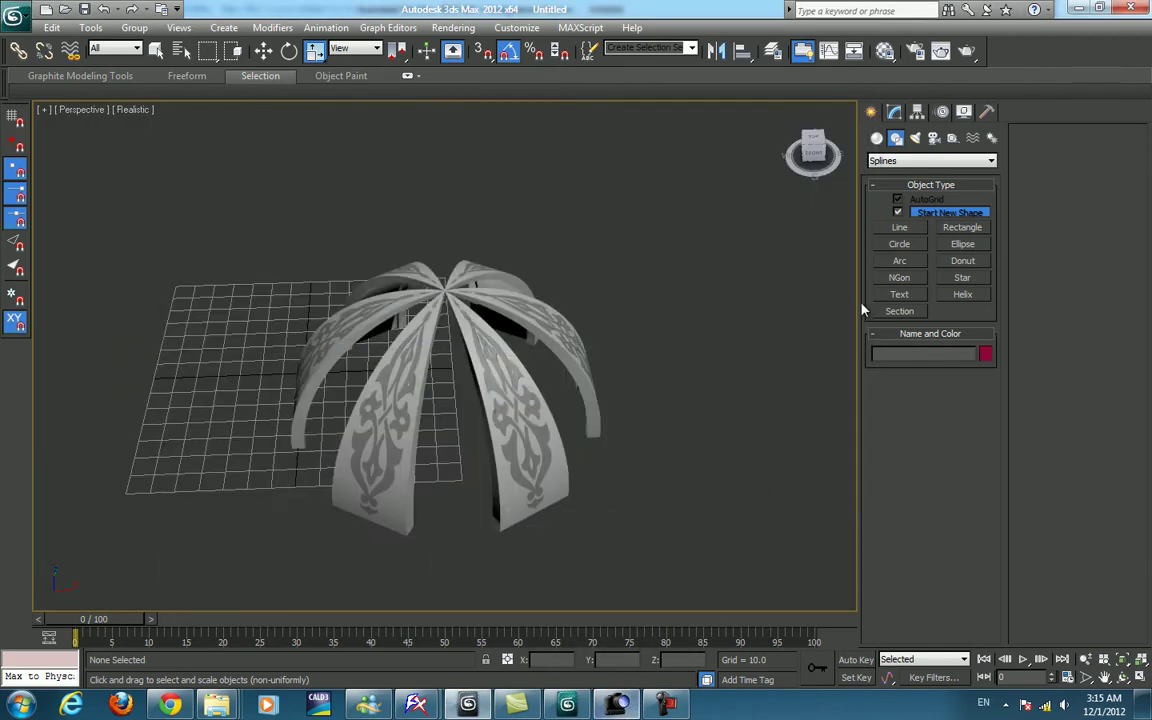
{"action": "left_click", "coordinate": [900, 227]}
{"action": "key", "text": "f"}
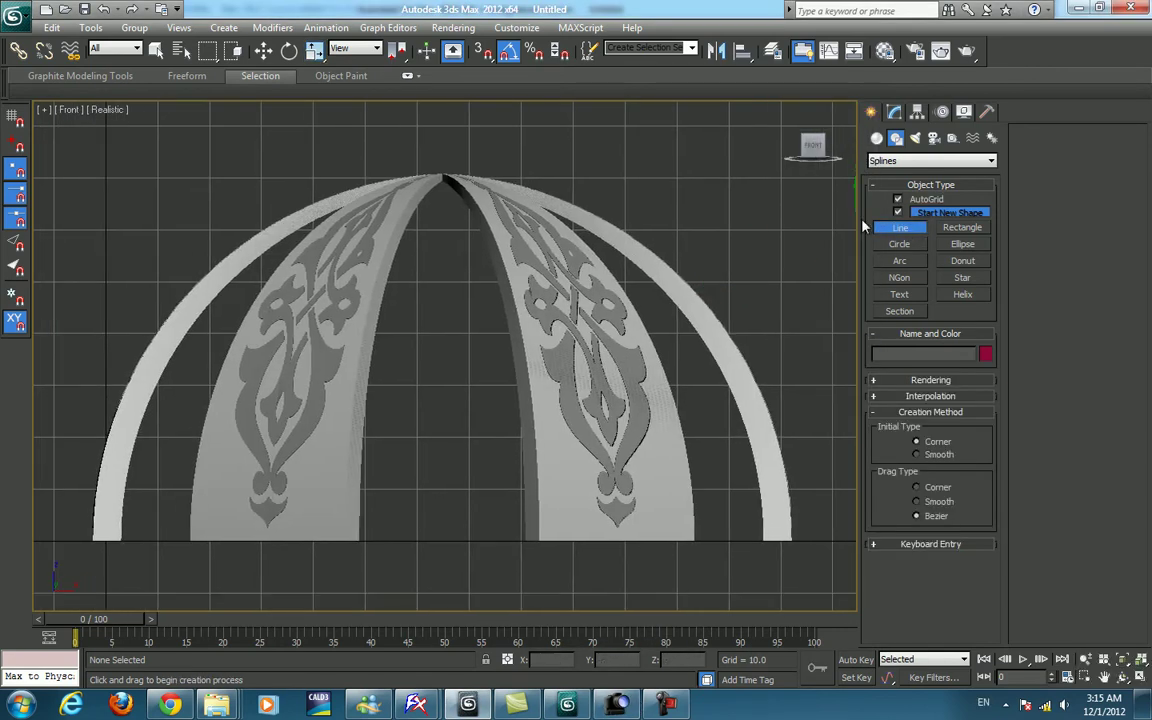
{"action": "key", "text": "F3"}
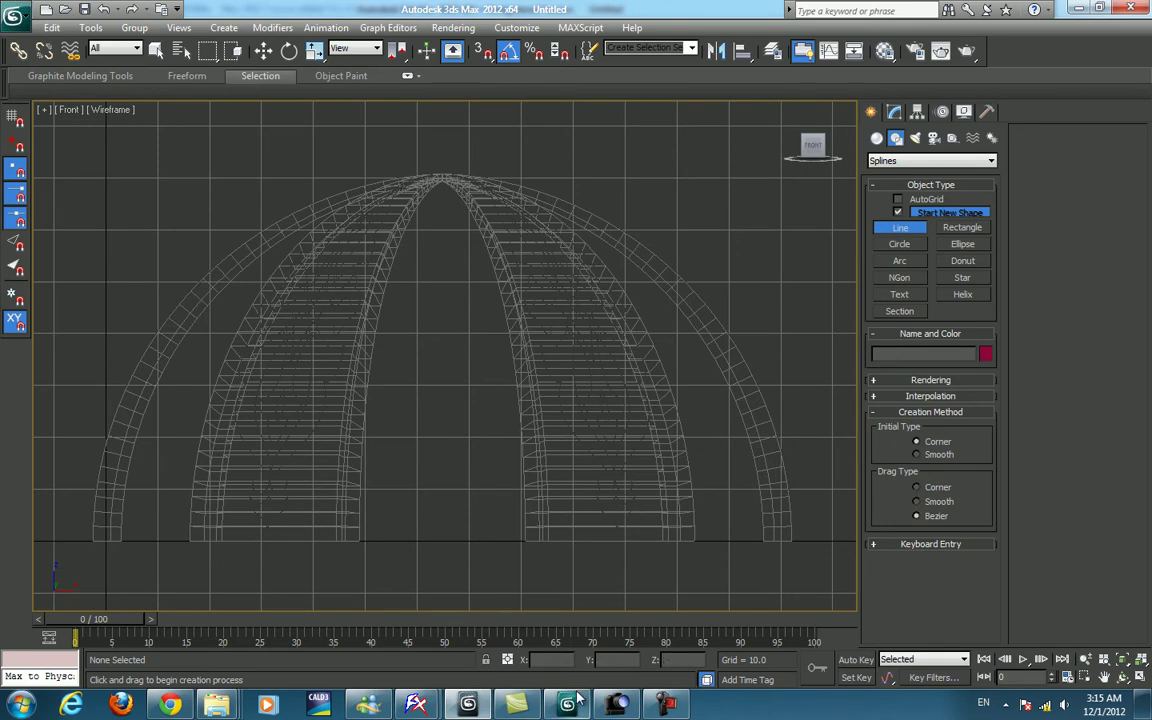
{"action": "left_click", "coordinate": [578, 697]}
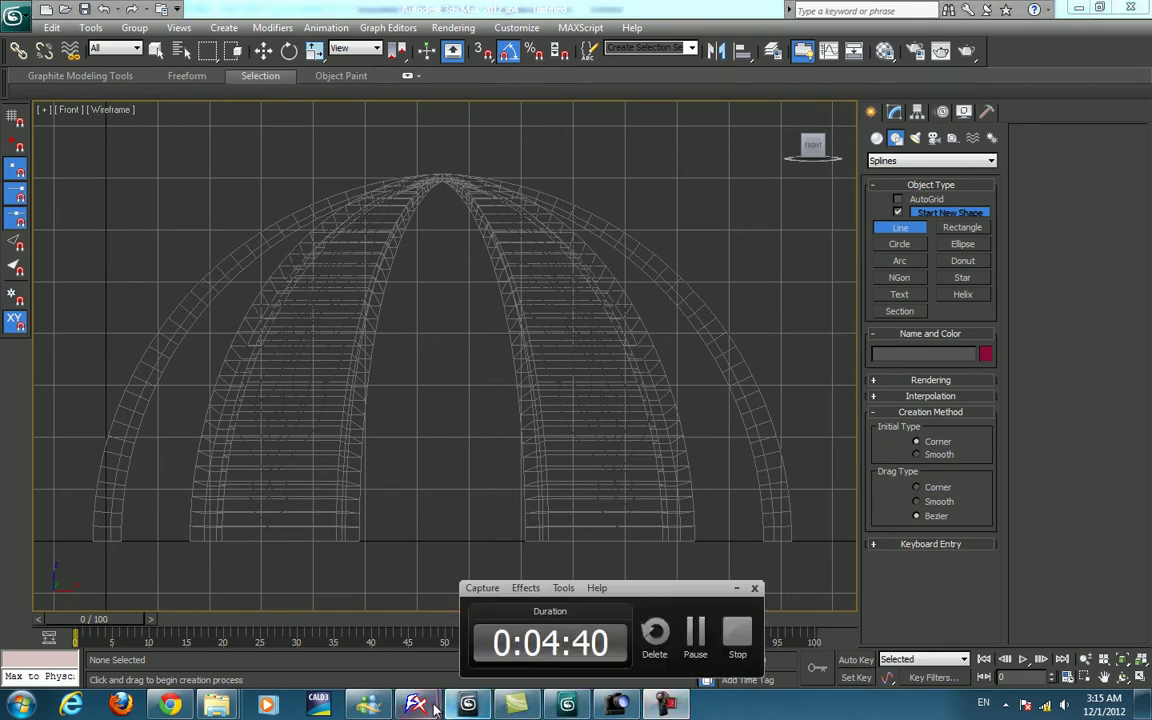
{"action": "left_click", "coordinate": [617, 705]}
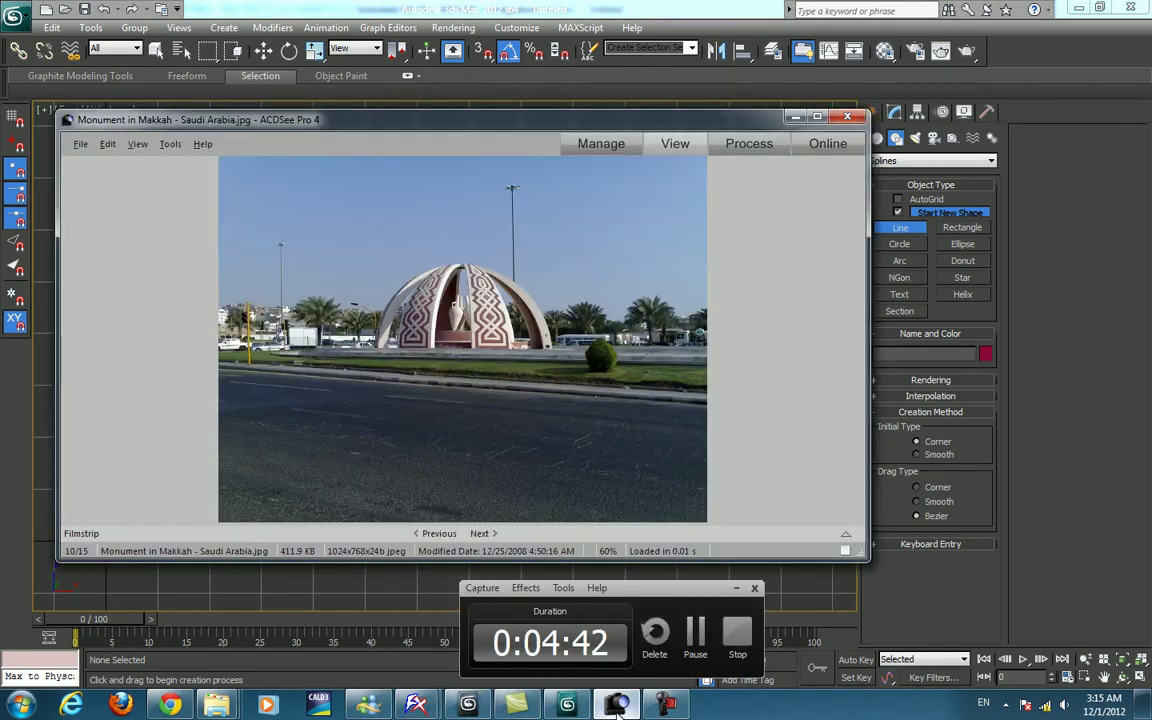
Discard a first line attempt, then place the base profile's first four stepped corners.
{"action": "left_click", "coordinate": [617, 705]}
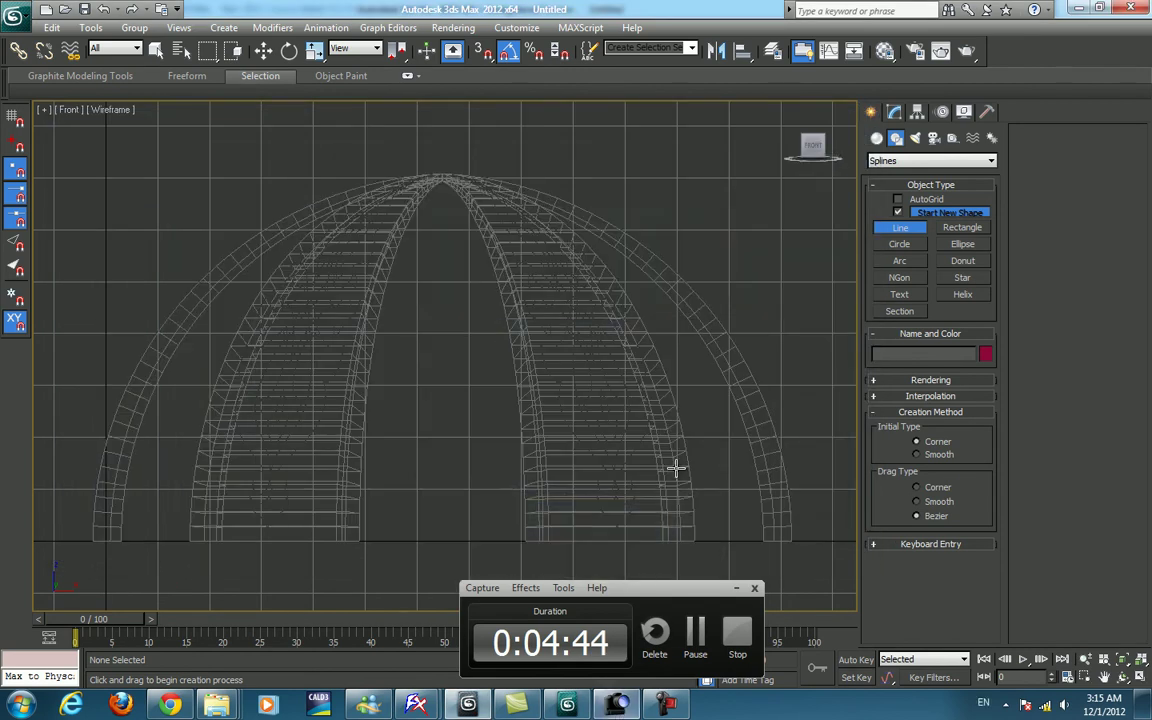
{"action": "left_click", "coordinate": [646, 527]}
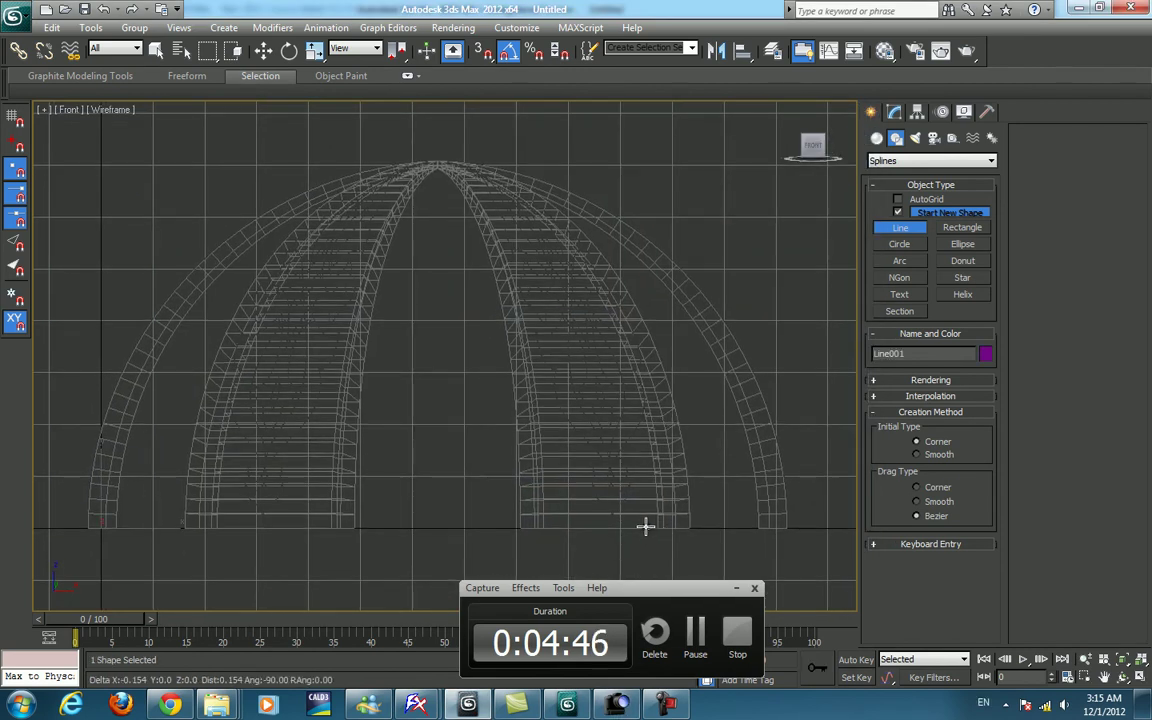
{"action": "left_click", "coordinate": [739, 591]}
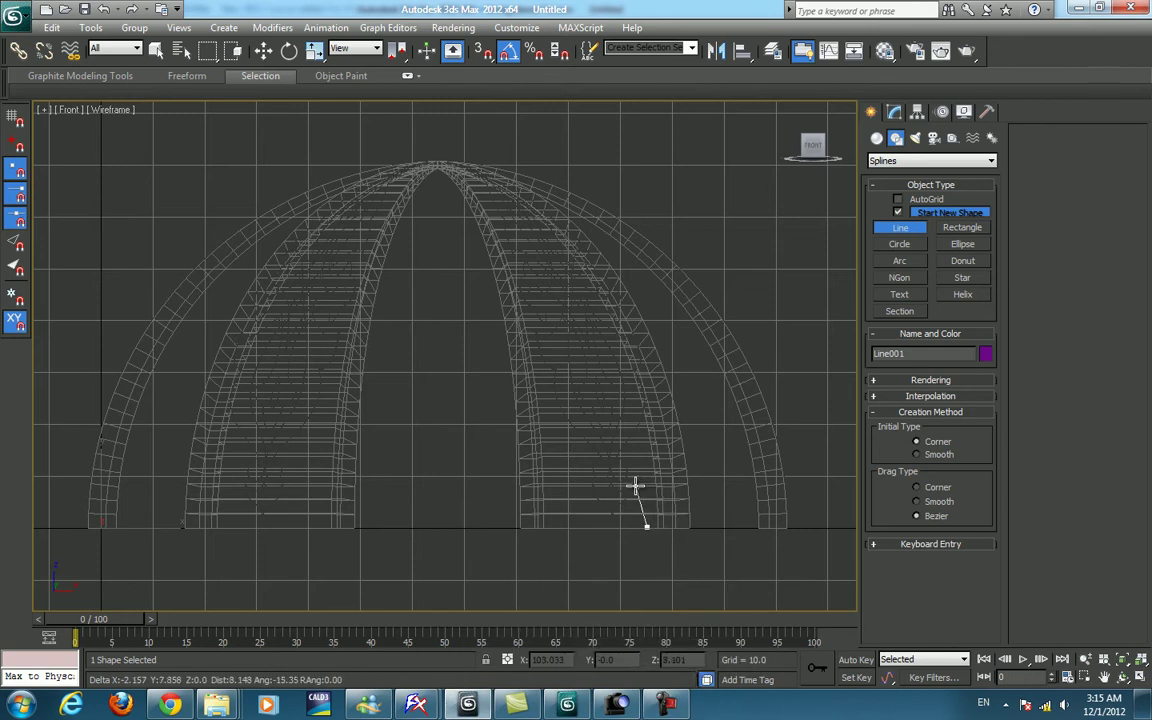
{"action": "right_click", "coordinate": [620, 503]}
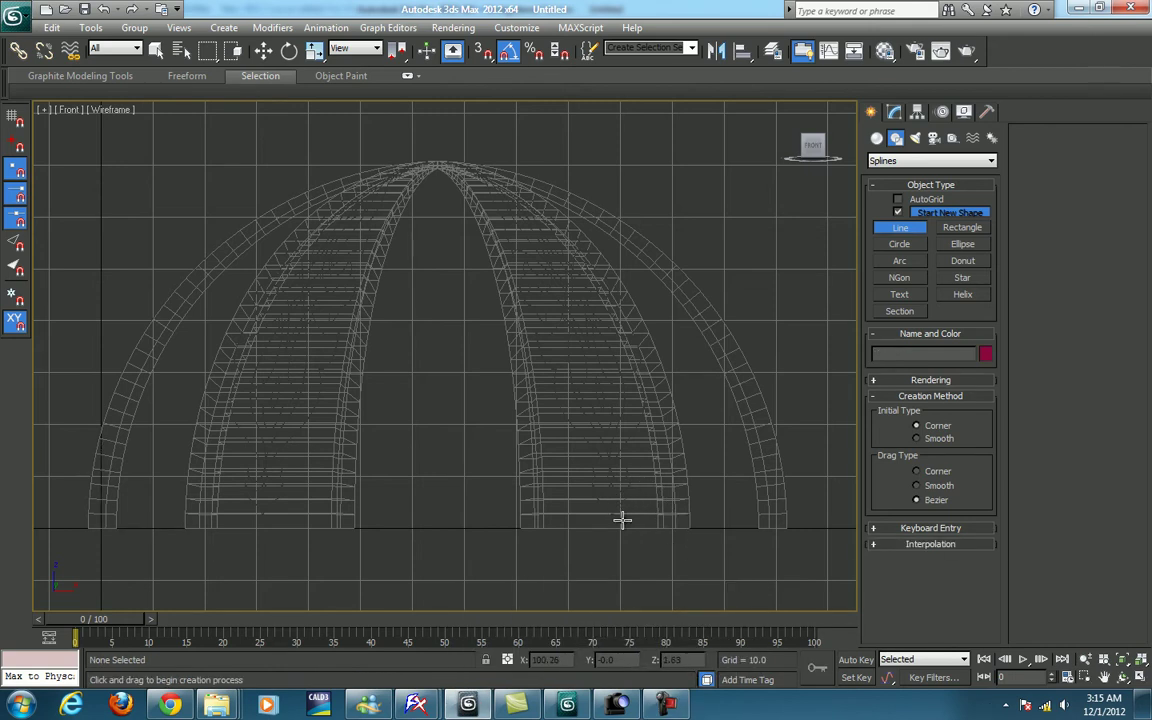
{"action": "left_click", "coordinate": [624, 522]}
{"action": "left_click", "coordinate": [624, 490]}
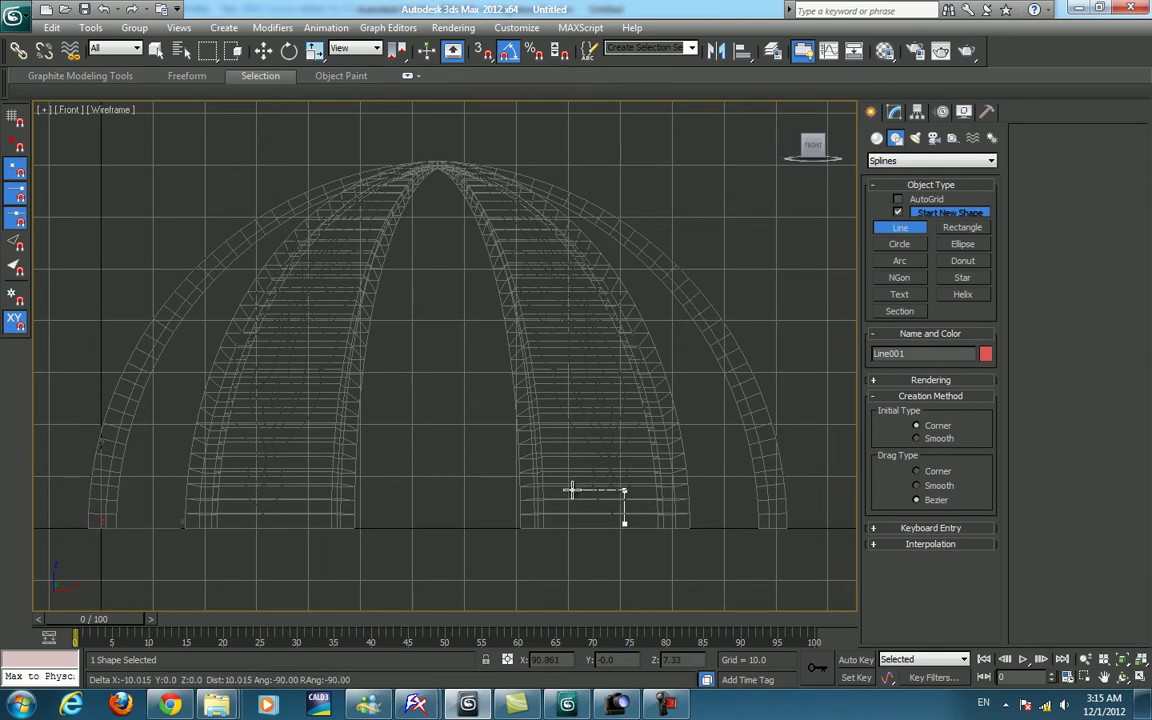
{"action": "left_click", "coordinate": [571, 489]}
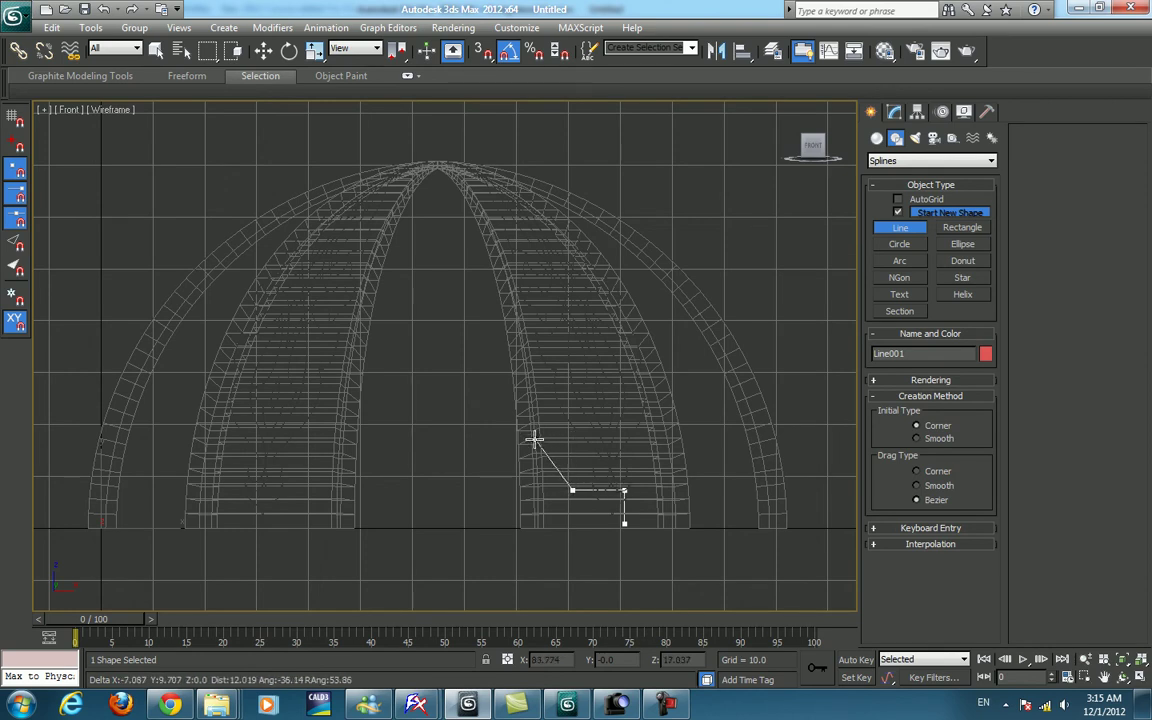
{"action": "left_click", "coordinate": [540, 446]}
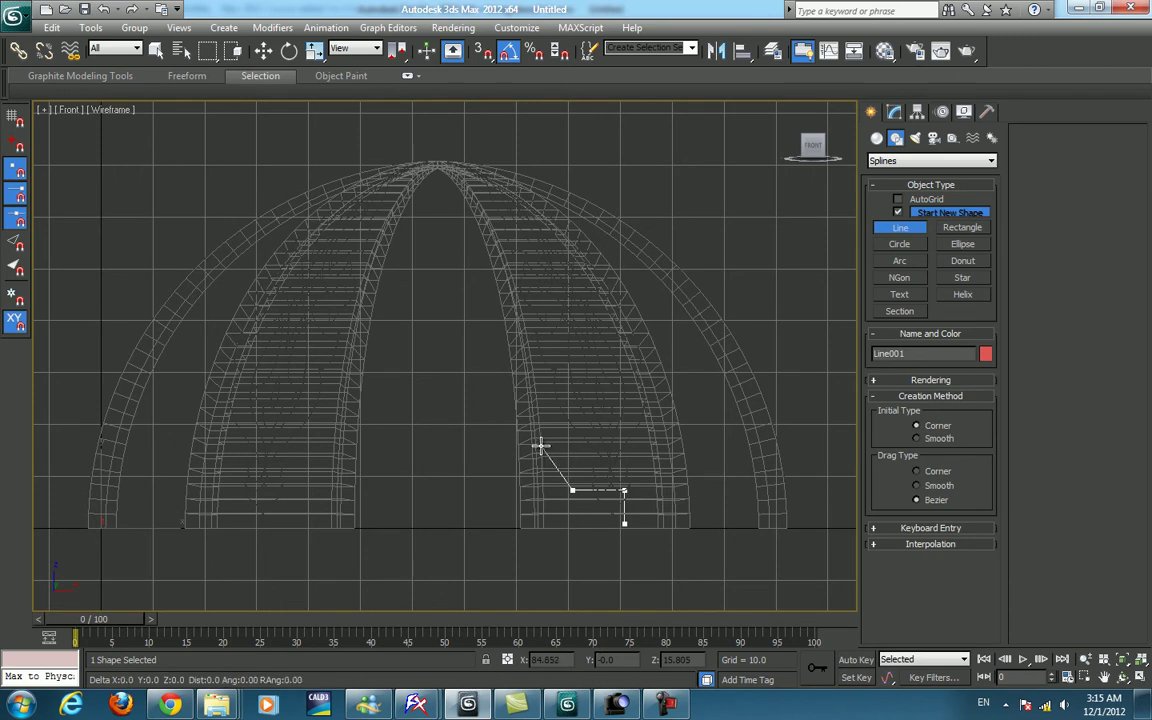
Finish the profile line and lathe it with Align Min into a round base.
{"action": "left_click", "coordinate": [440, 446]}
{"action": "right_click", "coordinate": [463, 404]}
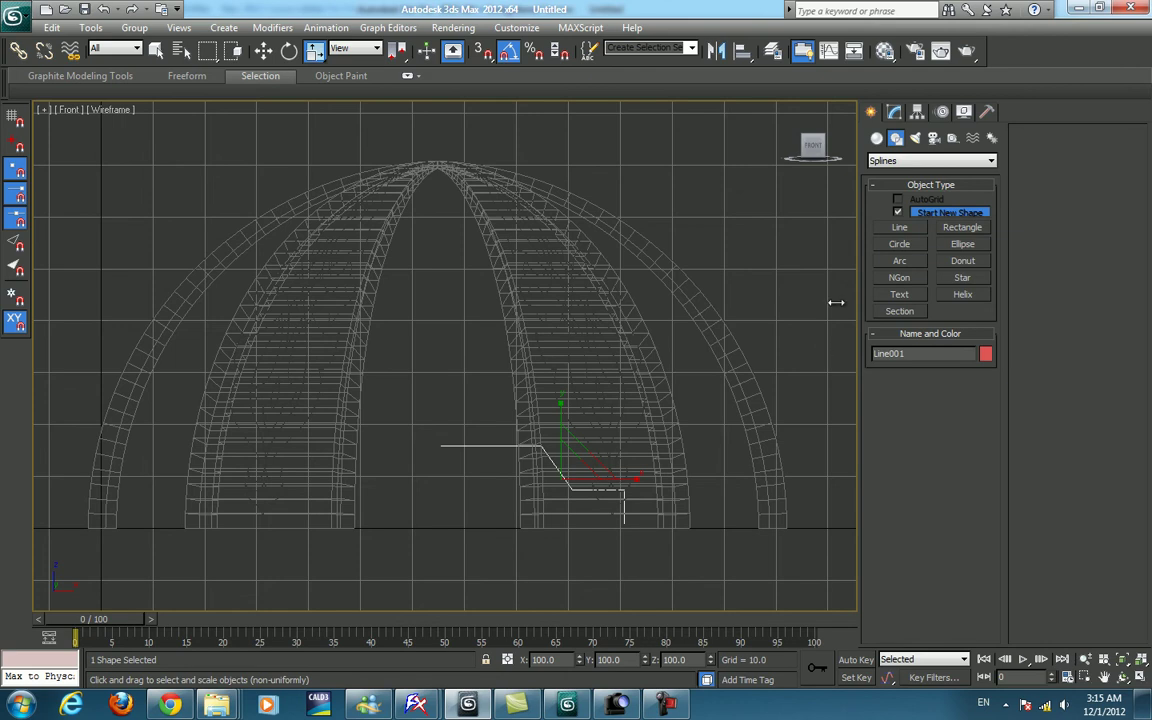
{"action": "left_click", "coordinate": [894, 112]}
{"action": "left_click", "coordinate": [912, 156]}
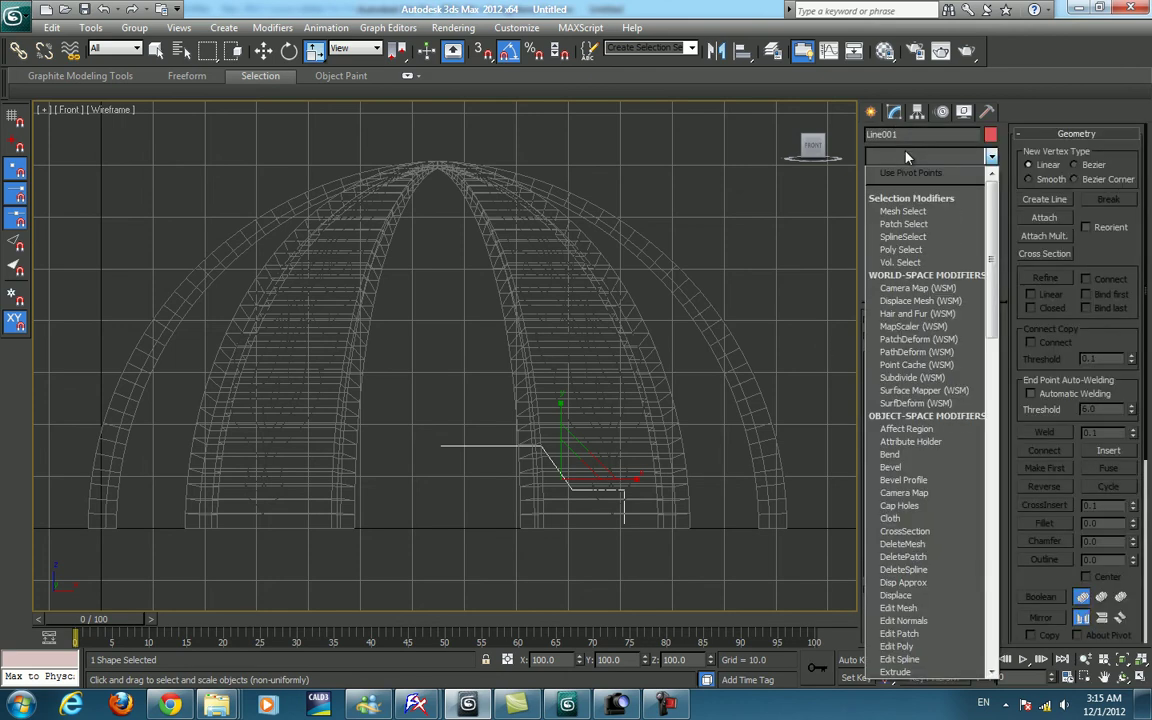
{"action": "key", "text": "l"}
{"action": "left_click", "coordinate": [912, 172]}
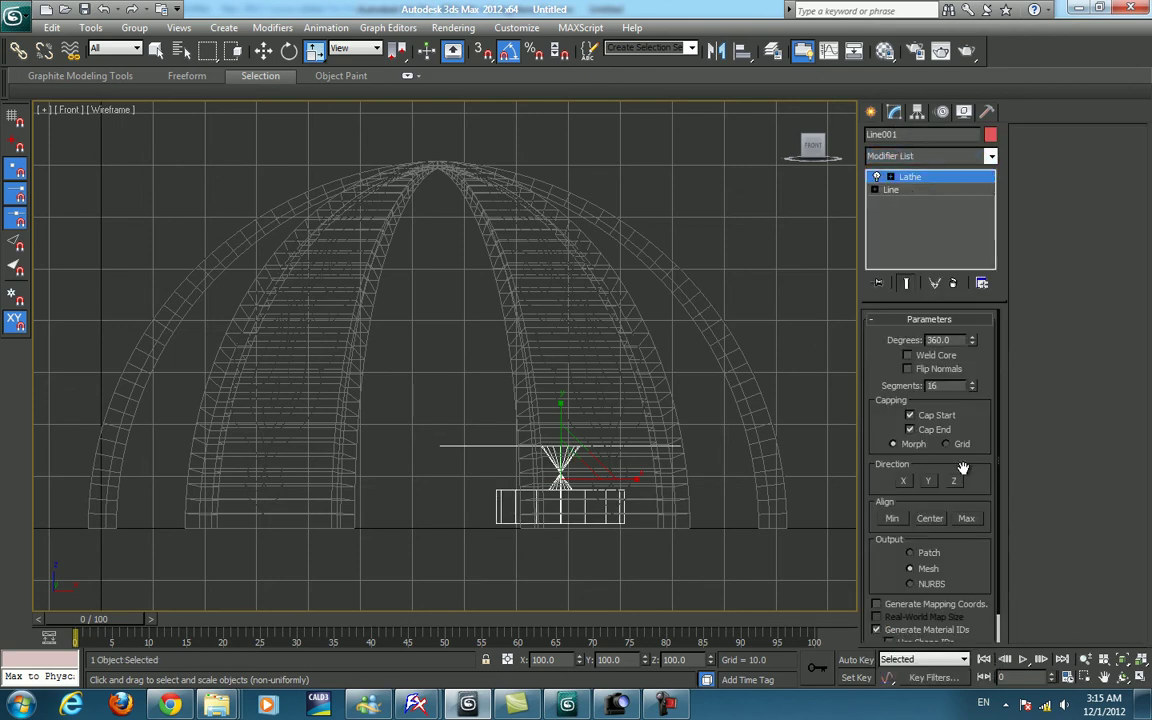
{"action": "left_click", "coordinate": [896, 517]}
Move the Lathe axis along X in Perspective to resize the shaded base.
{"action": "key", "text": "F3"}
{"action": "middle_click_drag", "start_coordinate": [702, 455], "coordinate": [672, 484], "text": "alt"}
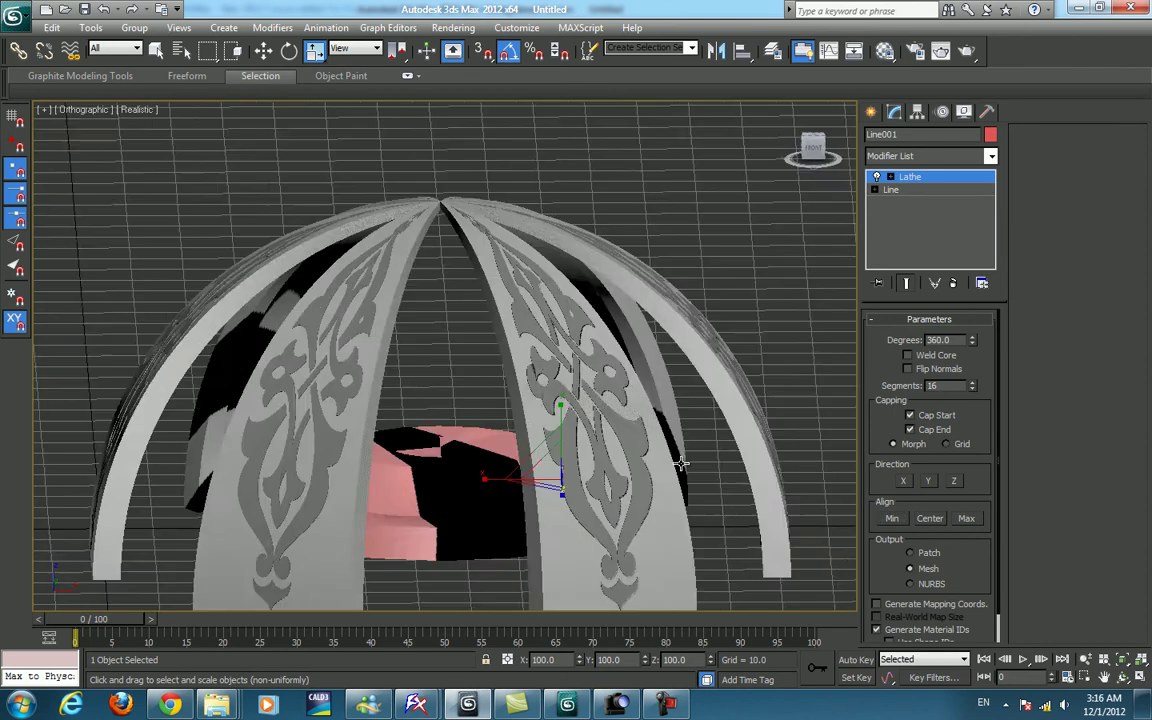
{"action": "key", "text": "p"}
{"action": "scroll", "coordinate": [560, 393], "scroll_direction": "down", "scroll_amount": 2}
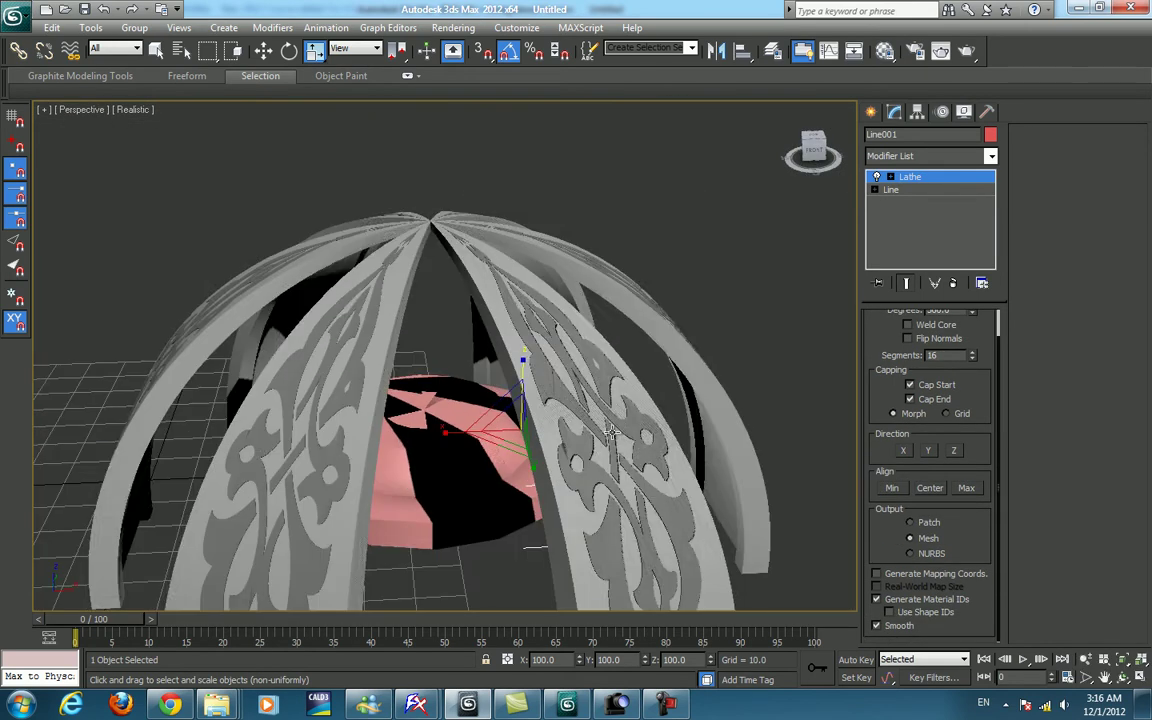
{"action": "left_click", "coordinate": [889, 176]}
{"action": "key", "text": "w"}
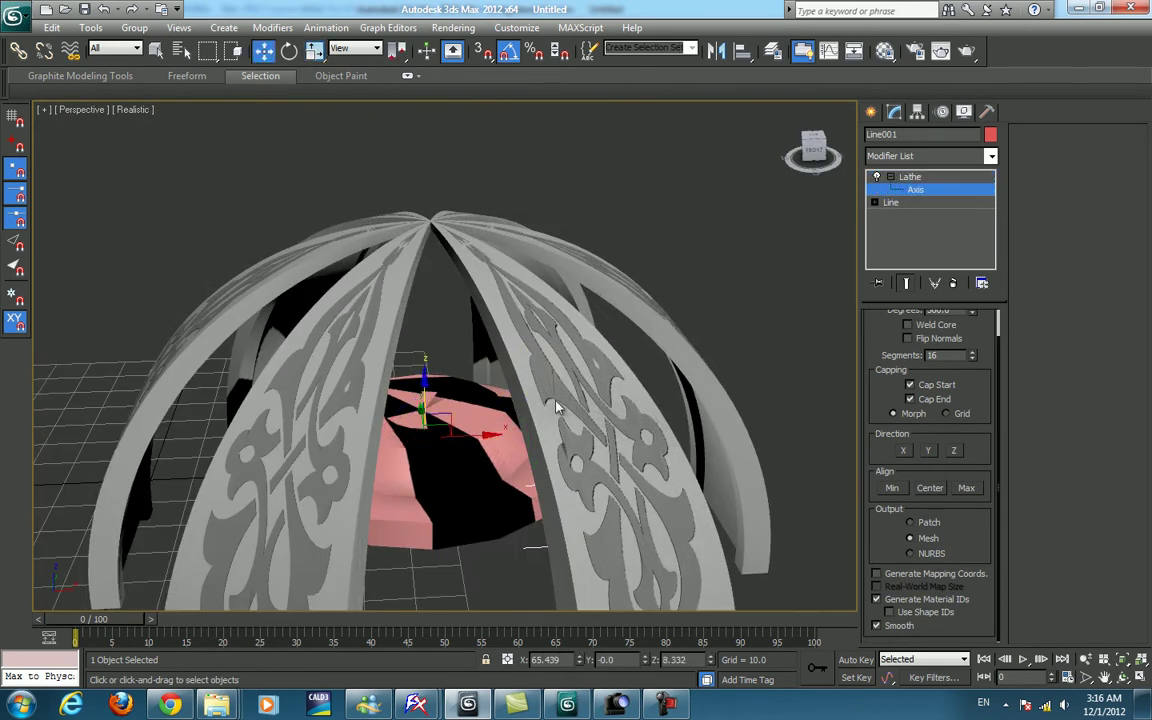
{"action": "left_click_drag", "start_coordinate": [466, 436], "coordinate": [560, 436]}
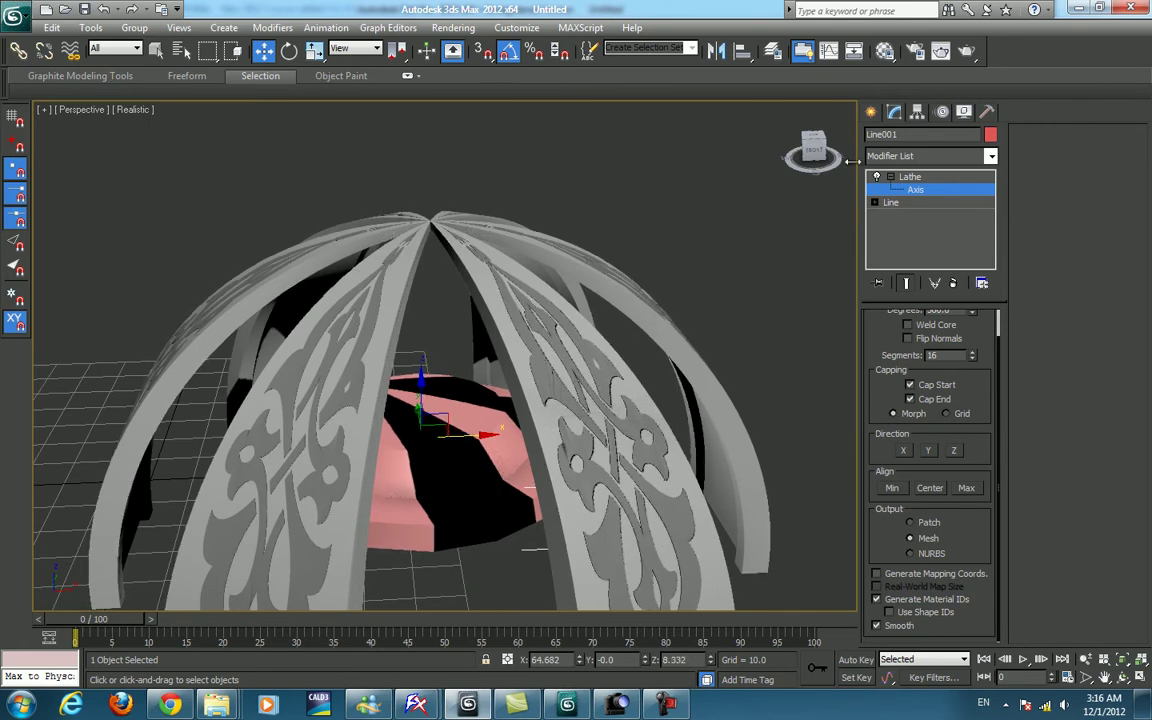
{"action": "left_click", "coordinate": [871, 111]}
{"action": "scroll", "coordinate": [633, 248], "scroll_direction": "down", "scroll_amount": 2}
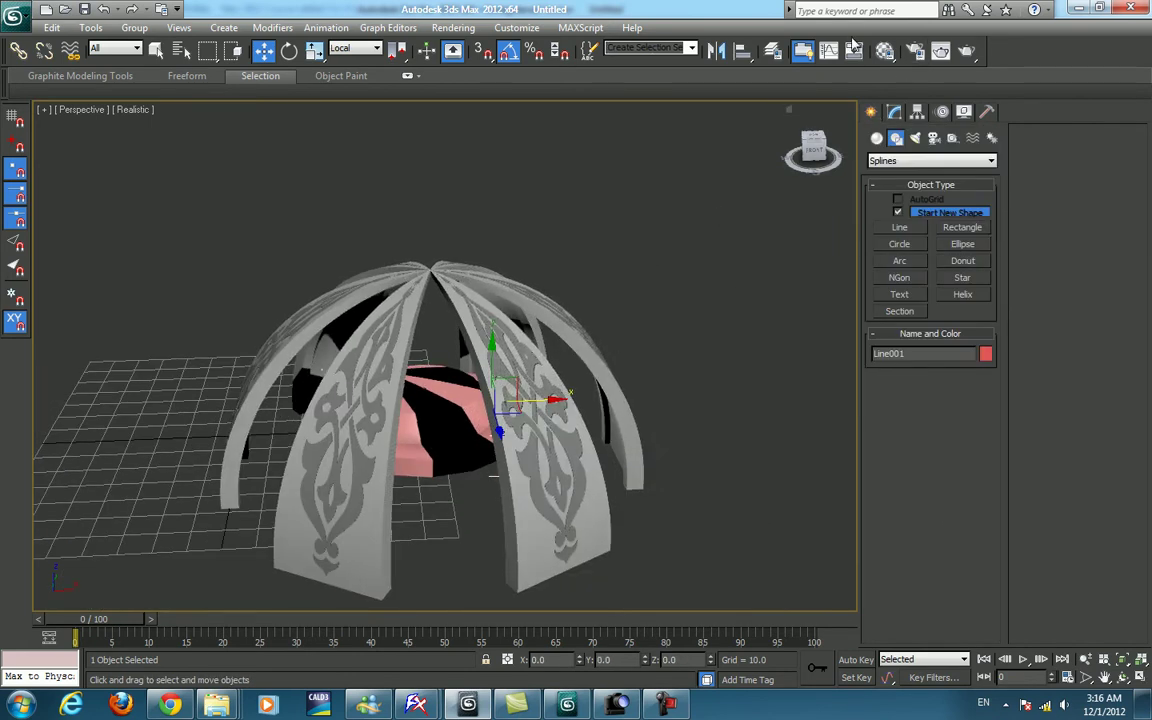
{"action": "left_click", "coordinate": [742, 51]}
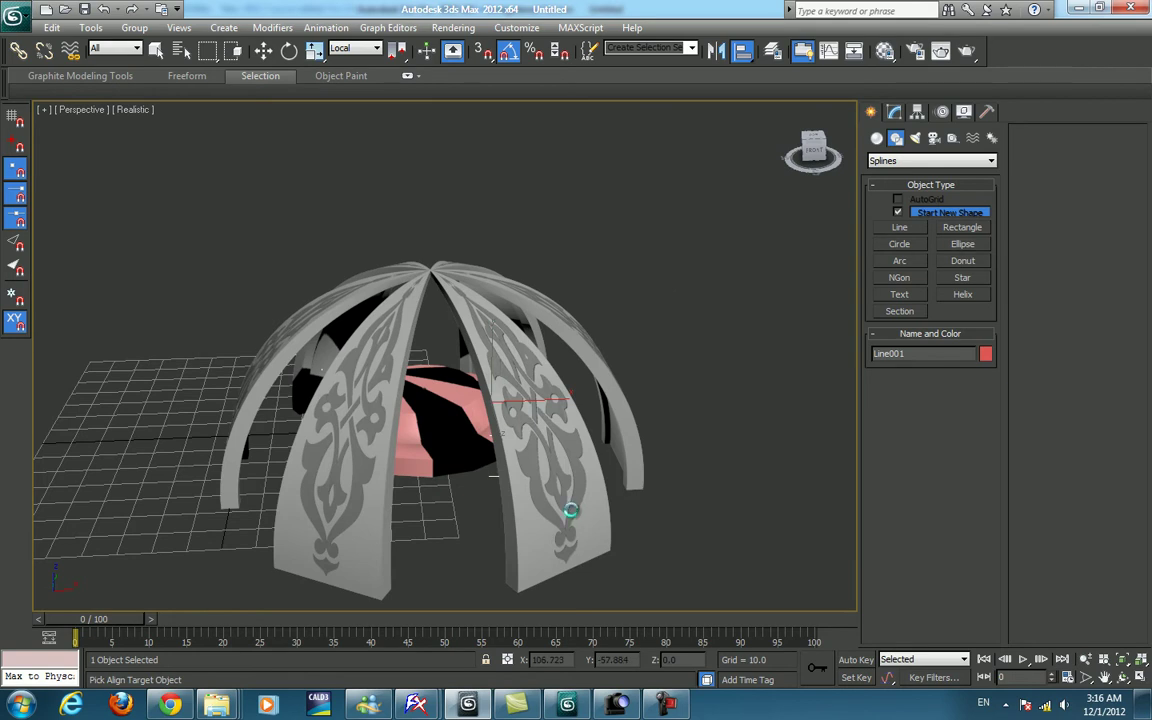
{"action": "left_click", "coordinate": [645, 440]}
{"action": "left_click", "coordinate": [839, 382]}
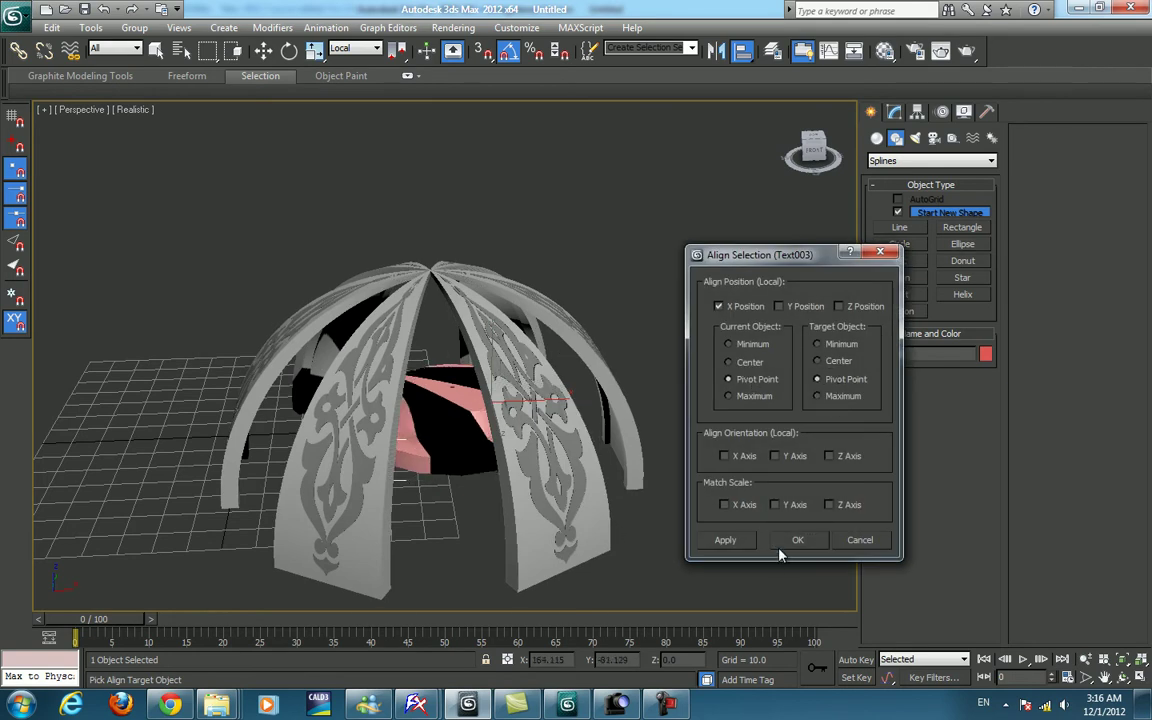
{"action": "left_click", "coordinate": [779, 306]}
{"action": "left_click", "coordinate": [863, 307]}
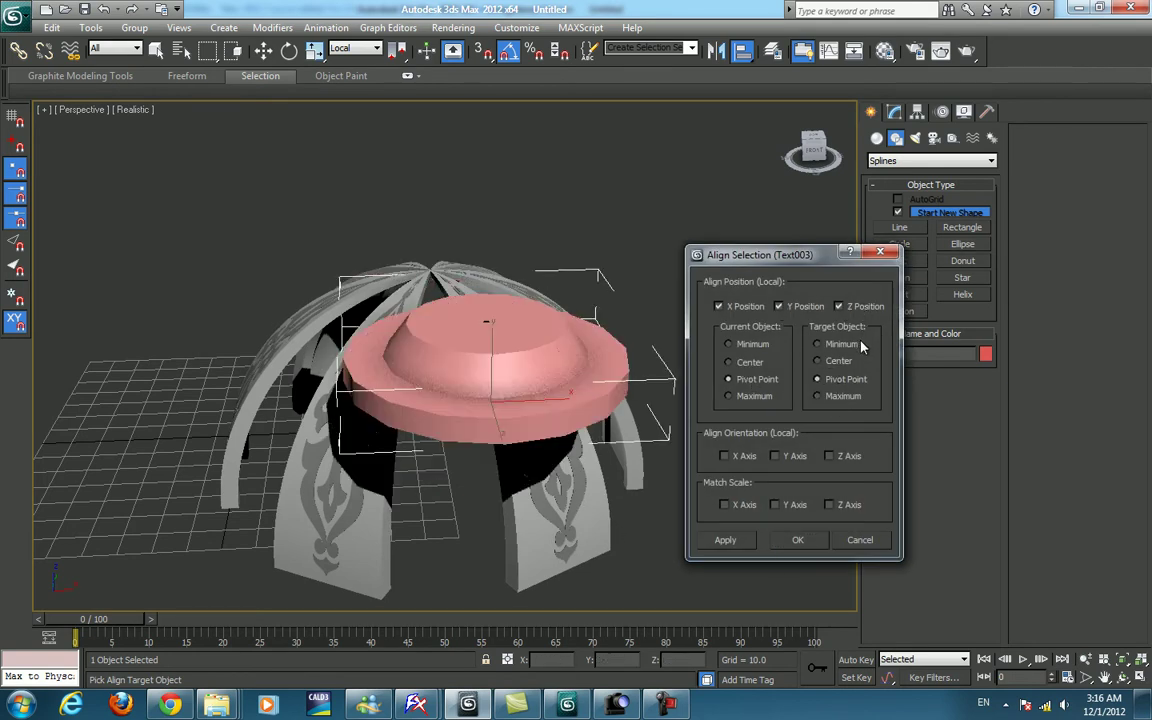
{"action": "left_click", "coordinate": [755, 369]}
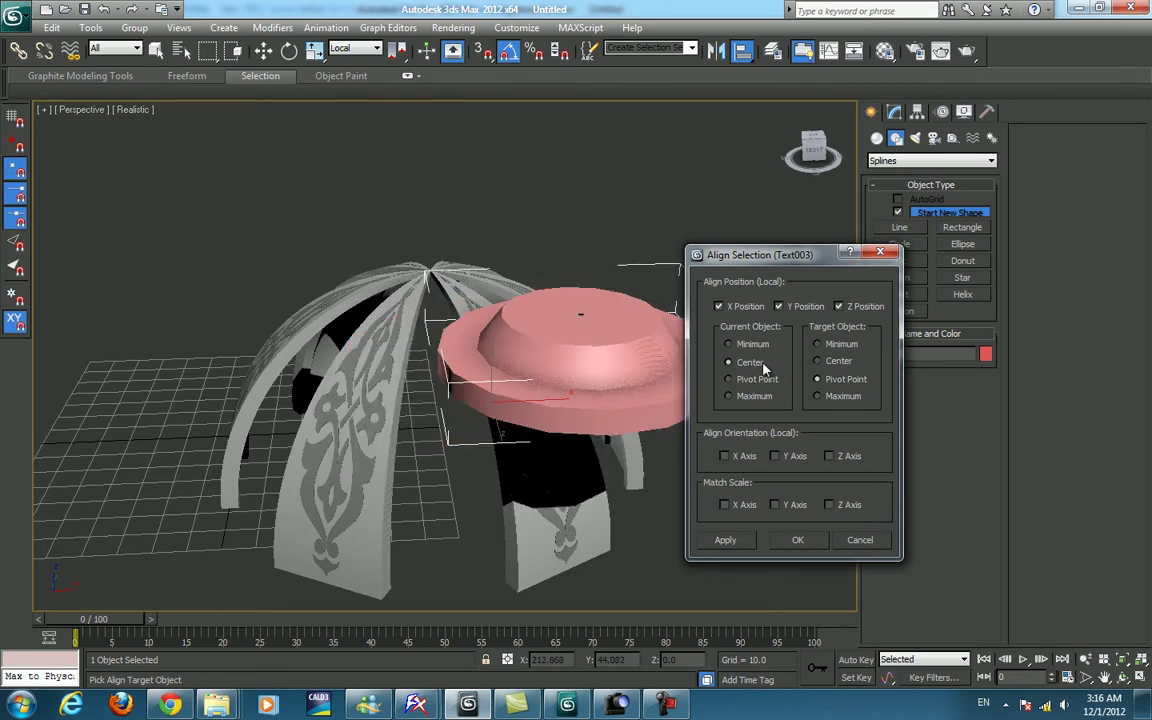
{"action": "left_click", "coordinate": [835, 364]}
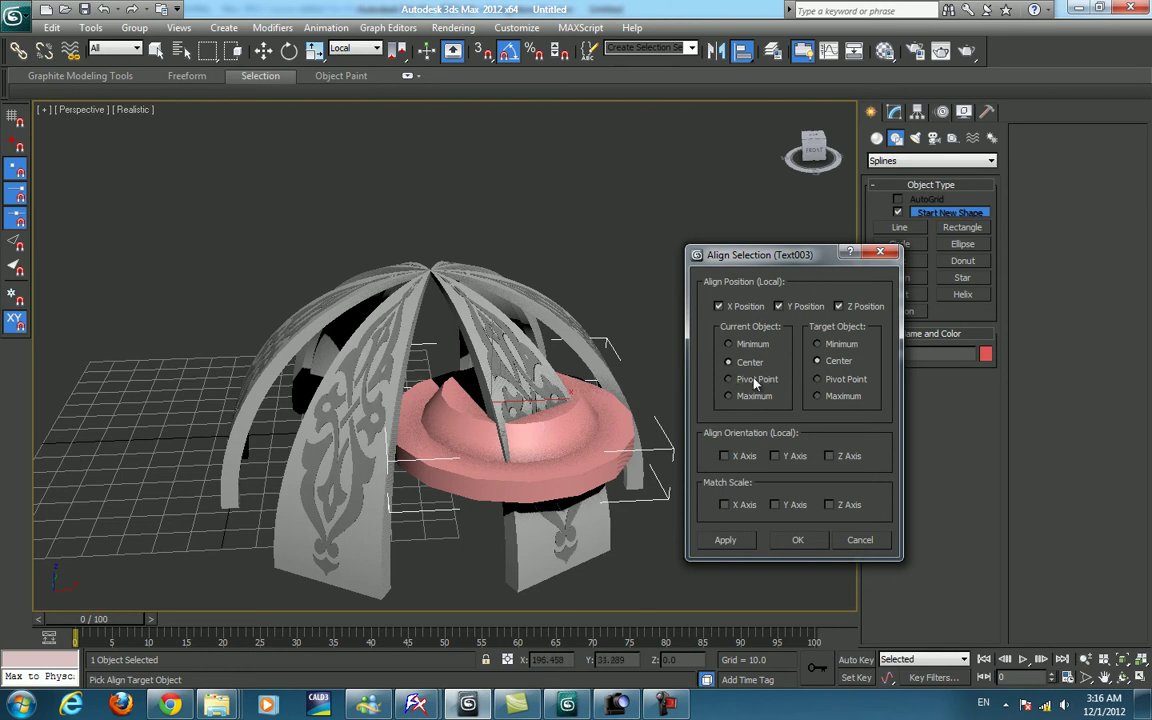
{"action": "left_click", "coordinate": [888, 539]}
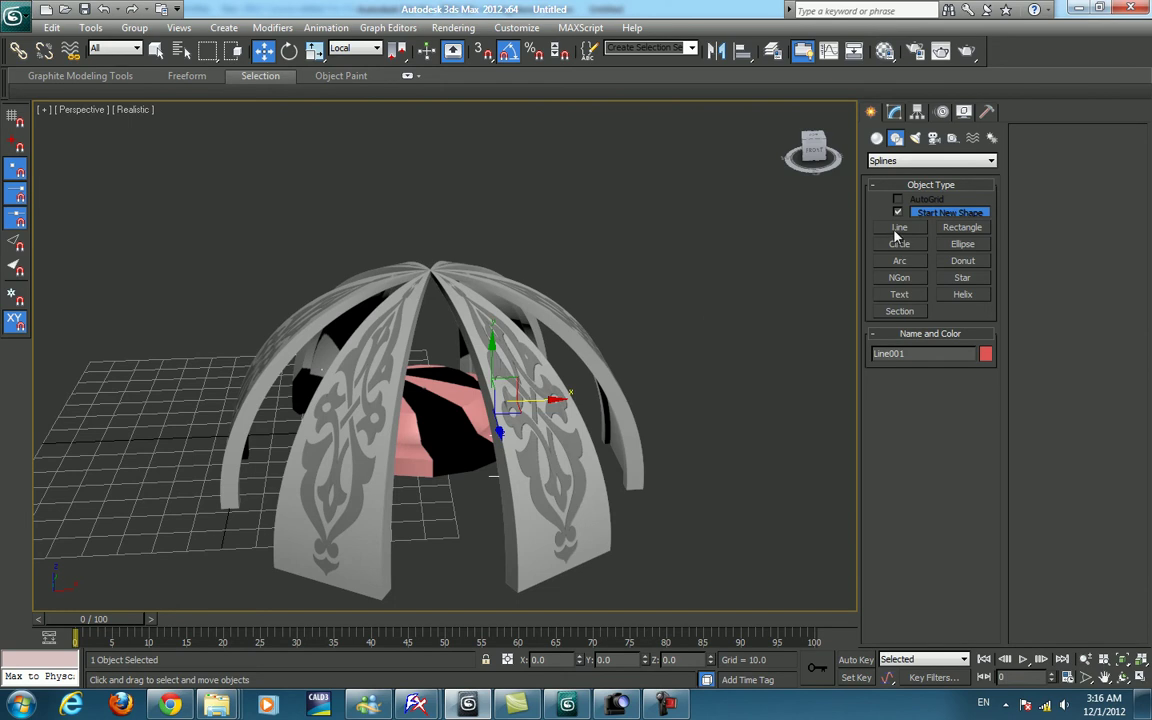
Toggle the base's pivot-only mode, check the dome group, then reselect the pink base.
{"action": "left_click", "coordinate": [916, 111]}
{"action": "left_click", "coordinate": [931, 213]}
{"action": "left_click", "coordinate": [930, 296]}
{"action": "left_click", "coordinate": [870, 111]}
{"action": "left_click", "coordinate": [554, 459]}
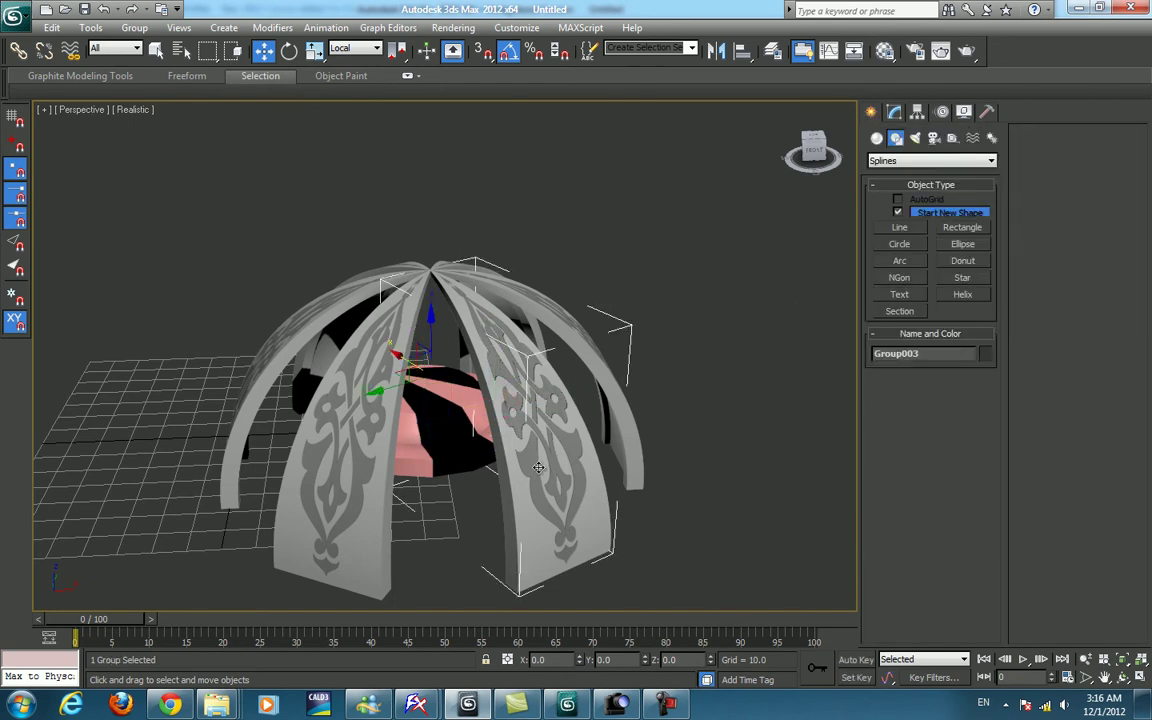
{"action": "middle_click_drag", "start_coordinate": [538, 467], "coordinate": [540, 473], "text": "alt"}
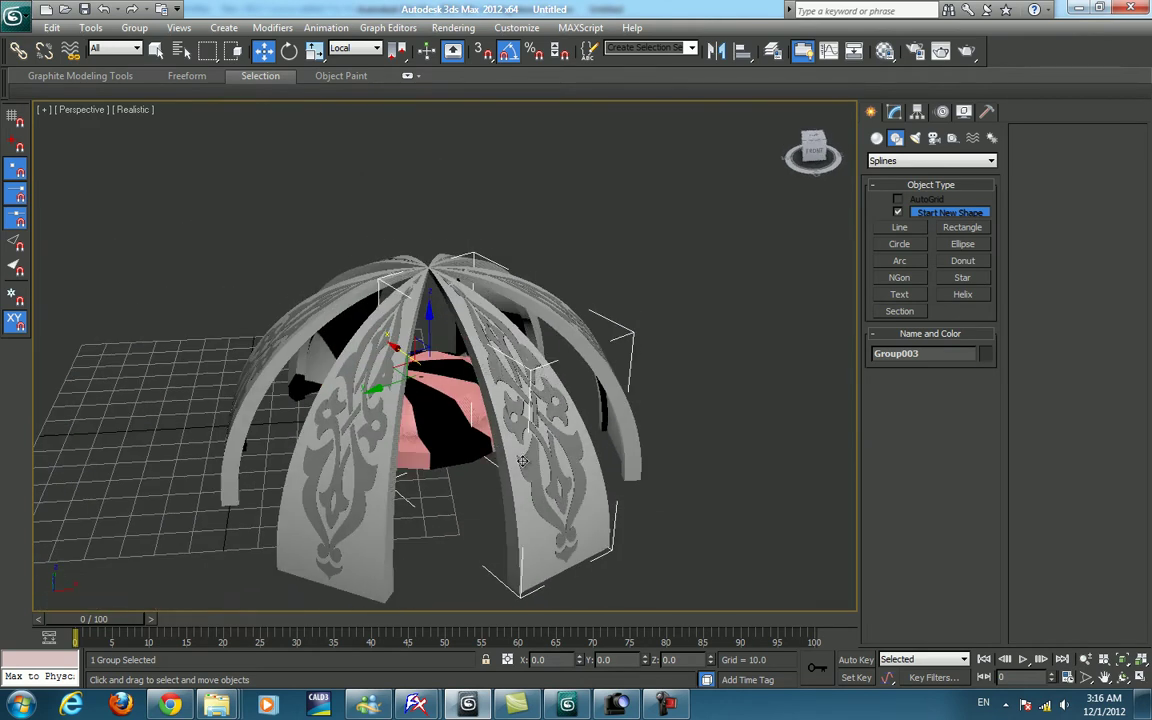
{"action": "left_click", "coordinate": [429, 434]}
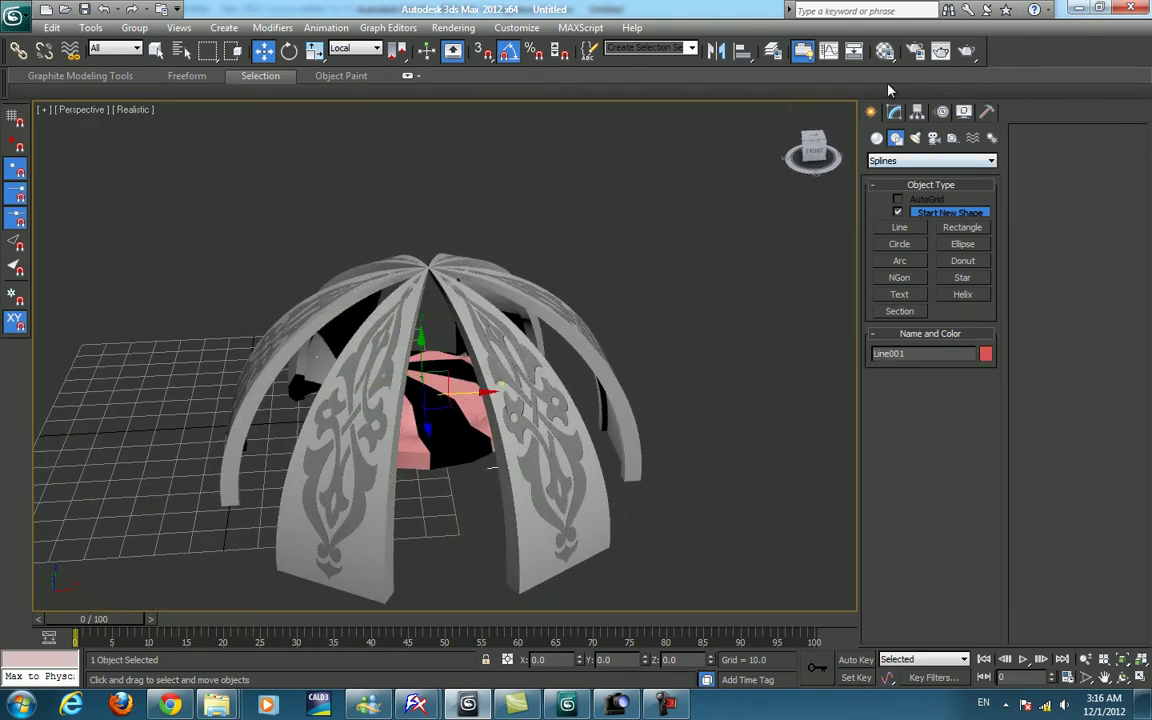
Align the base to Channel003 on X, Y and Z using Pivot Point.
{"action": "left_click", "coordinate": [742, 50]}
{"action": "left_click", "coordinate": [500, 500]}
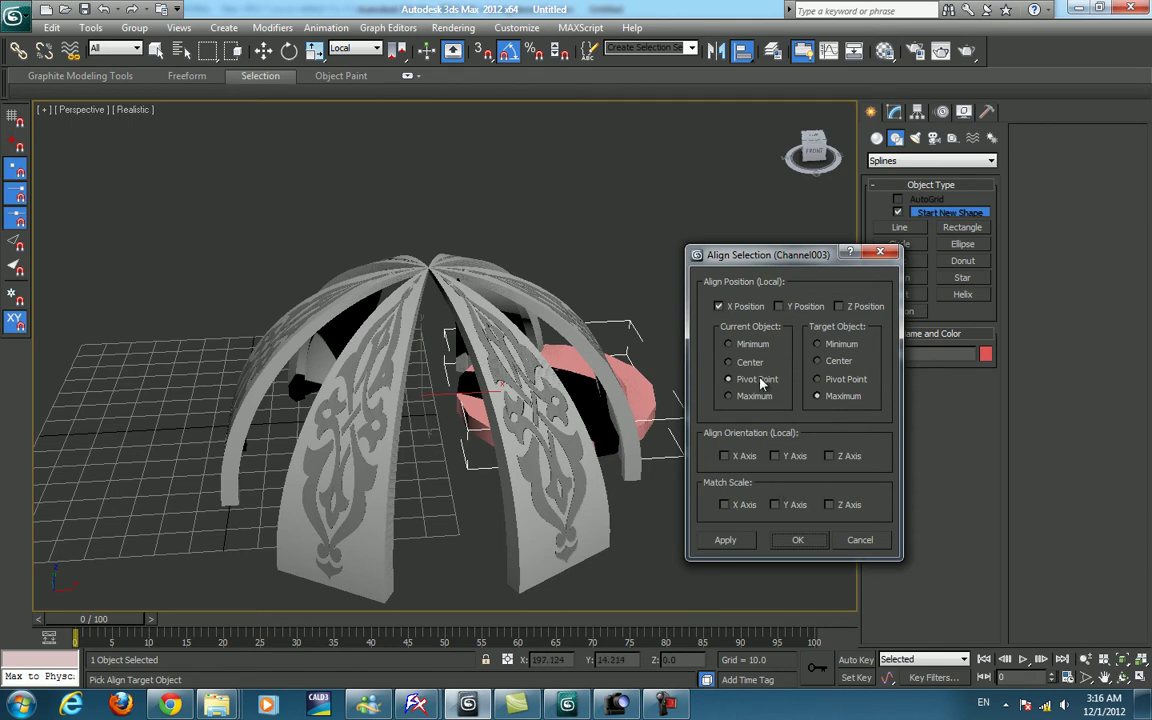
{"action": "left_click", "coordinate": [818, 361]}
{"action": "left_click", "coordinate": [779, 306]}
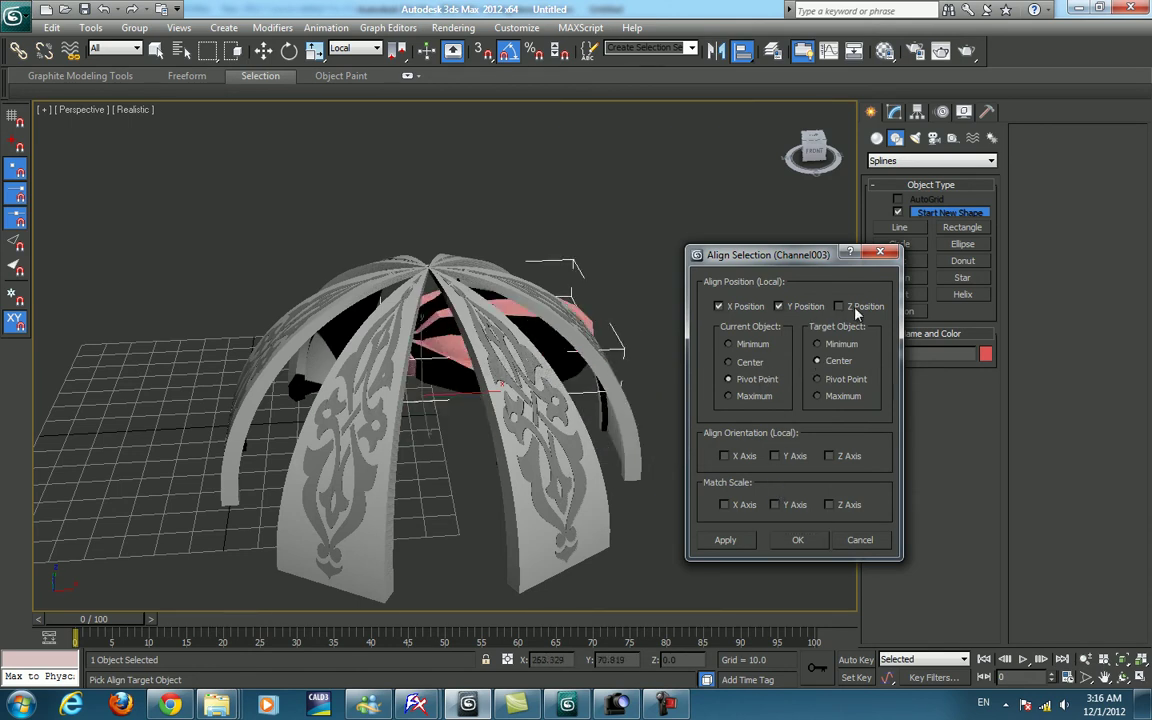
{"action": "left_click", "coordinate": [839, 306]}
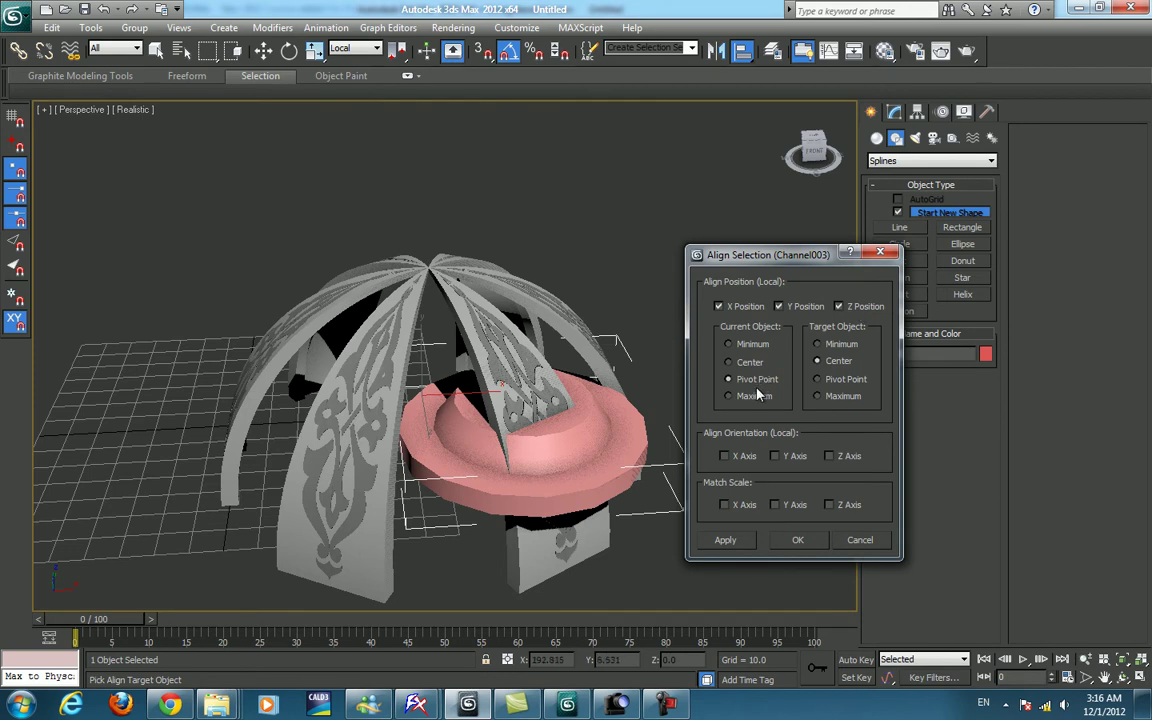
{"action": "left_click", "coordinate": [838, 386]}
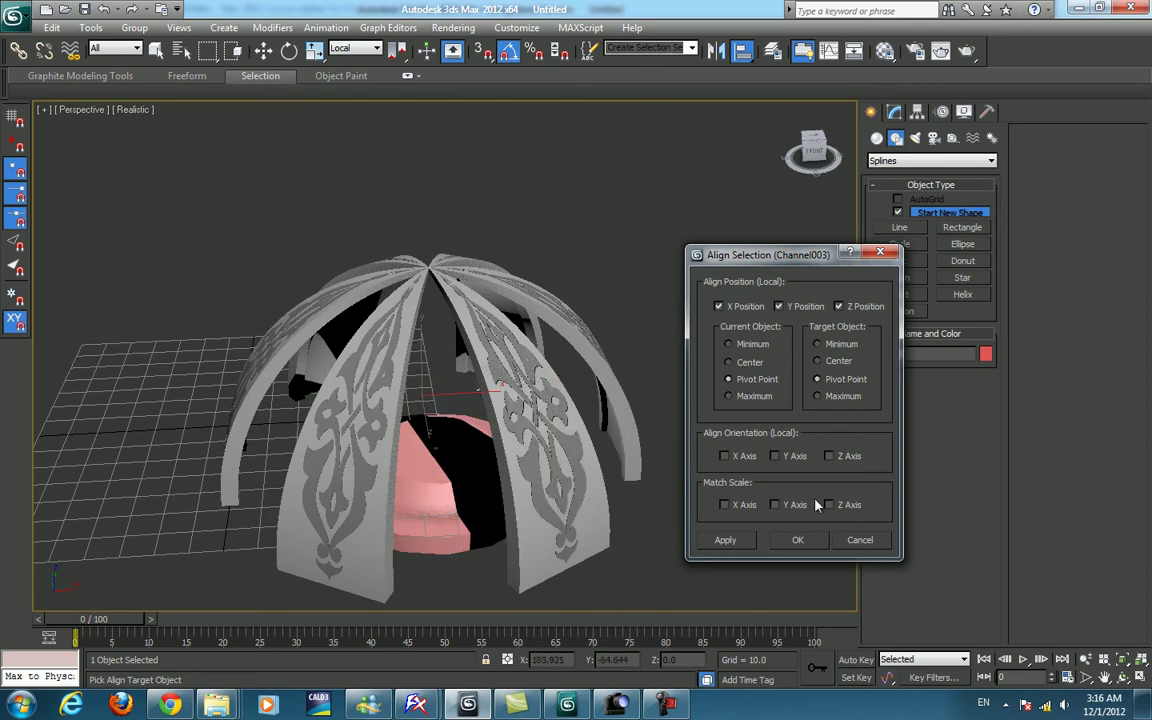
{"action": "left_click", "coordinate": [812, 548]}
Orbit around the centred base and compare the dome with the monument photo.
{"action": "mouse_move", "coordinate": [812, 548]}
{"action": "middle_mouse_down", "text": "alt"}
{"action": "mouse_move", "coordinate": [537, 357]}
{"action": "mouse_move", "coordinate": [545, 283]}
{"action": "mouse_move", "coordinate": [591, 470]}
{"action": "mouse_move", "coordinate": [581, 470]}
{"action": "mouse_move", "coordinate": [752, 396]}
{"action": "middle_mouse_up", "text": "alt"}
{"action": "scroll", "coordinate": [836, 304], "scroll_direction": "up", "scroll_amount": 3}
{"action": "scroll", "coordinate": [780, 300], "scroll_direction": "down", "scroll_amount": 1}
{"action": "scroll", "coordinate": [622, 321], "scroll_direction": "down", "scroll_amount": 2}
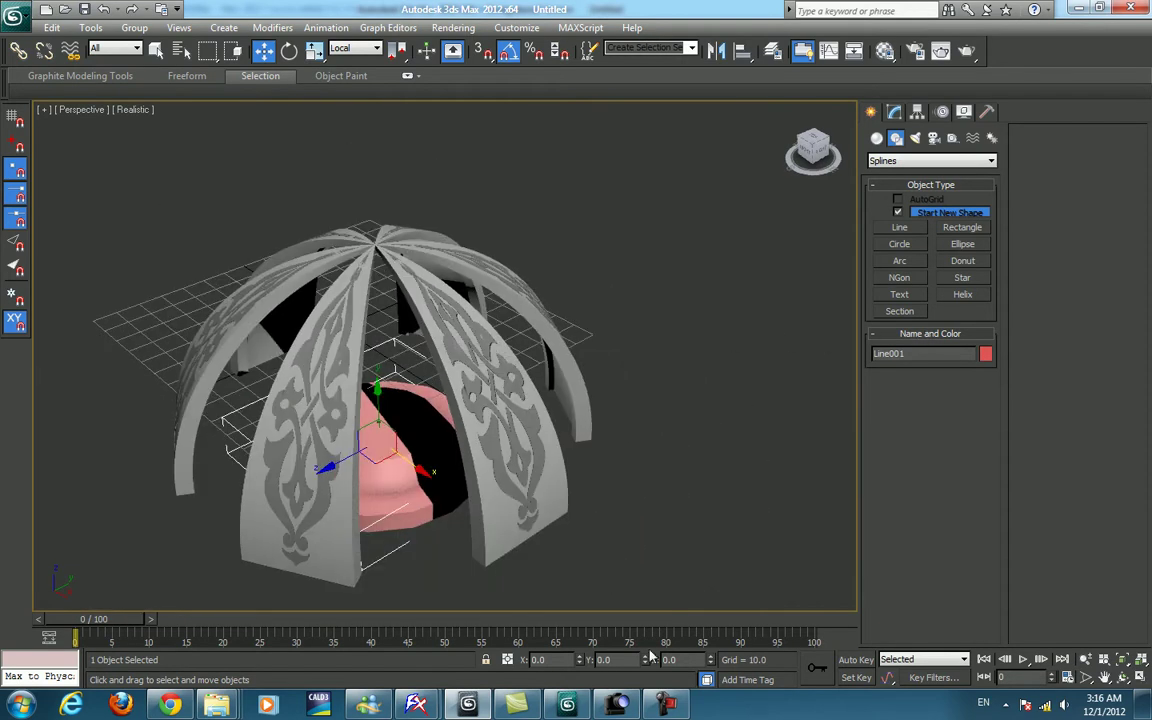
{"action": "left_click", "coordinate": [620, 705]}
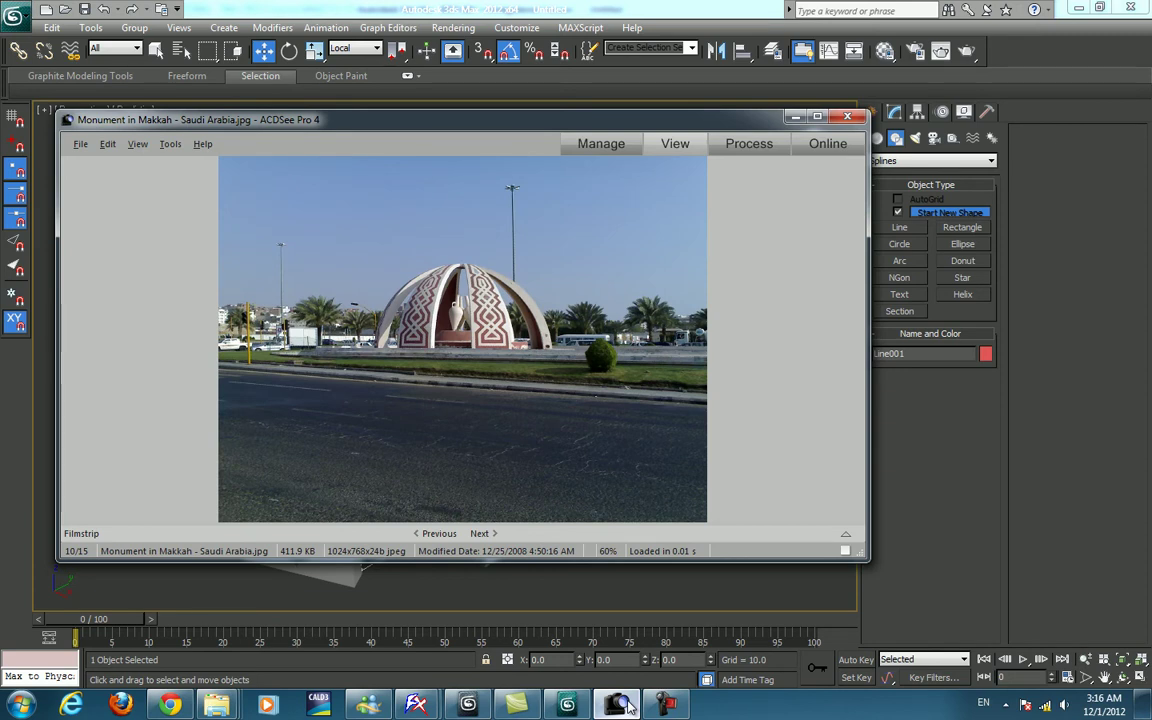
{"action": "left_click", "coordinate": [620, 705]}
{"action": "middle_click_drag", "start_coordinate": [460, 420], "coordinate": [405, 432], "text": "alt"}
Lift the pink base up to the dome's floor in Front view.
{"action": "key", "text": "f"}
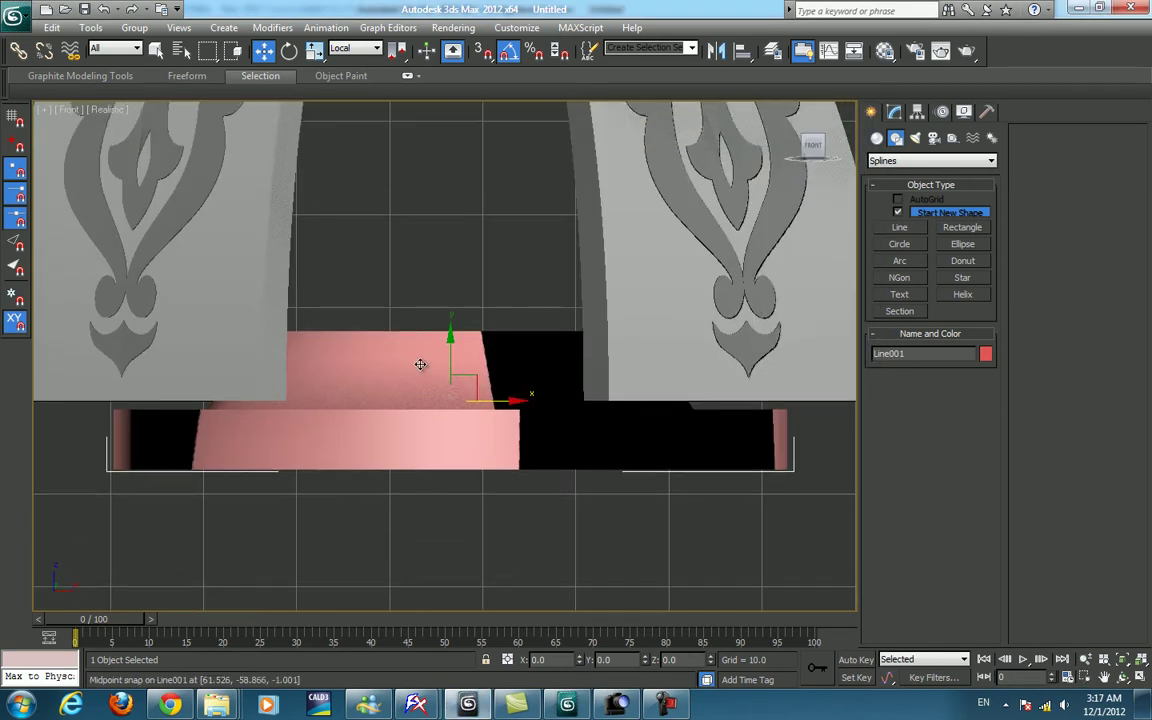
{"action": "left_click_drag", "start_coordinate": [507, 470], "coordinate": [593, 401]}
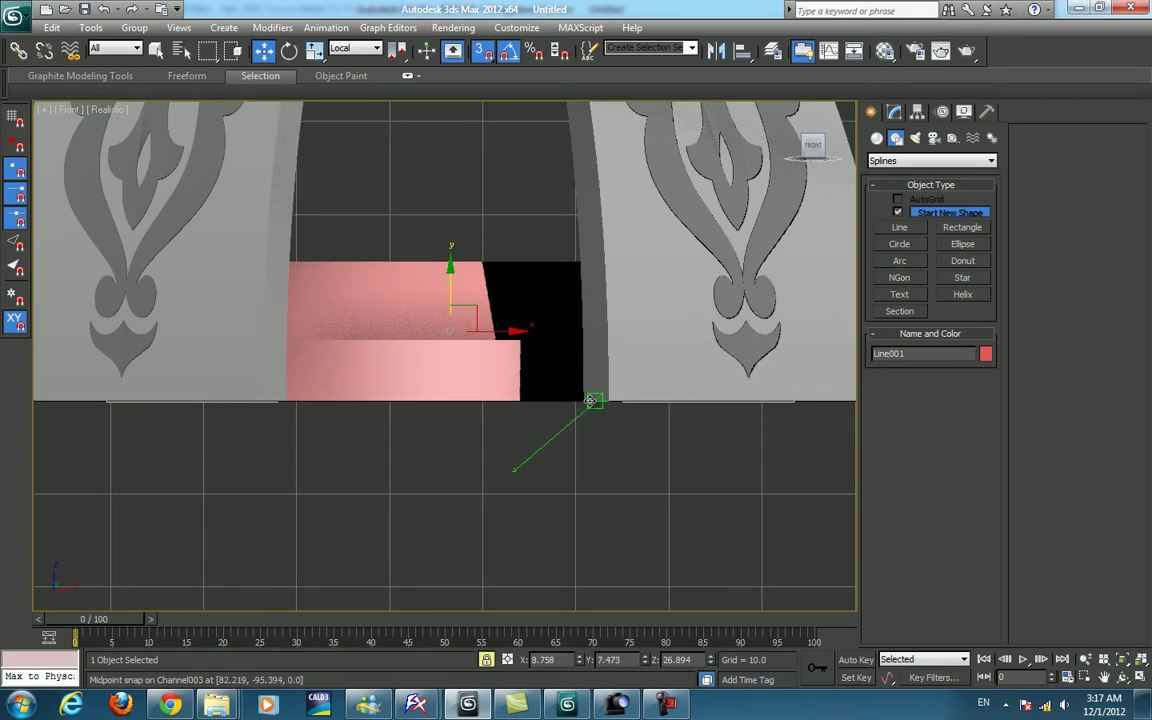
{"action": "scroll", "coordinate": [593, 401], "scroll_direction": "down", "scroll_amount": 5}
{"action": "mouse_move", "coordinate": [571, 463]}
{"action": "middle_mouse_down", "text": "alt"}
{"action": "mouse_move", "coordinate": [568, 522]}
{"action": "mouse_move", "coordinate": [610, 578]}
{"action": "mouse_move", "coordinate": [630, 535]}
{"action": "mouse_move", "coordinate": [519, 577]}
{"action": "middle_mouse_up", "text": "alt"}
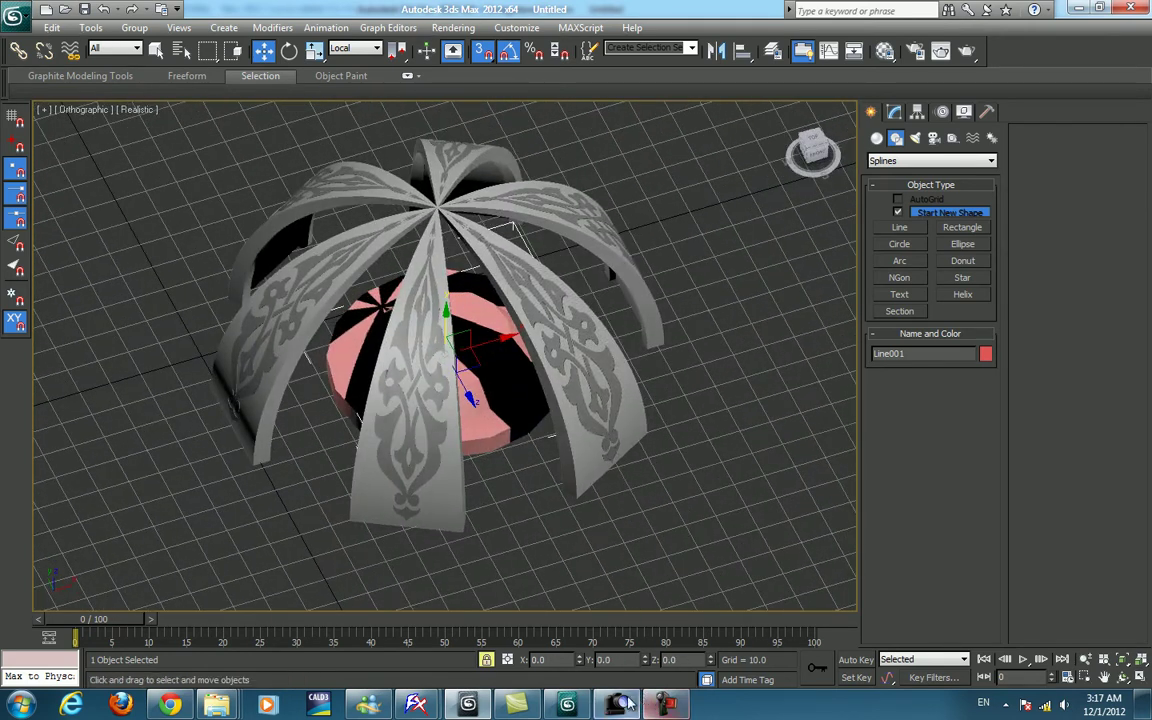
{"action": "left_click", "coordinate": [618, 703]}
{"action": "left_click", "coordinate": [618, 703]}
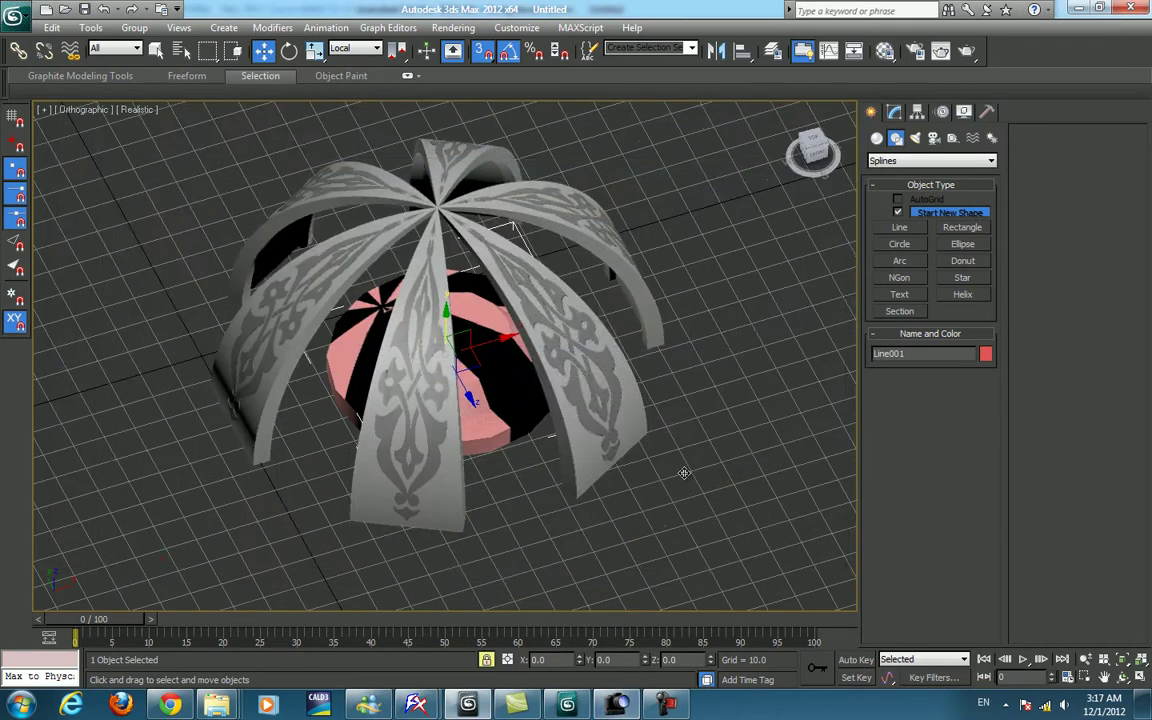
{"action": "middle_click_drag", "start_coordinate": [740, 330], "coordinate": [813, 230], "text": "alt"}
Draw a four-point vase profile line beside the dome, bulging outward in the middle.
{"action": "left_click", "coordinate": [903, 229]}
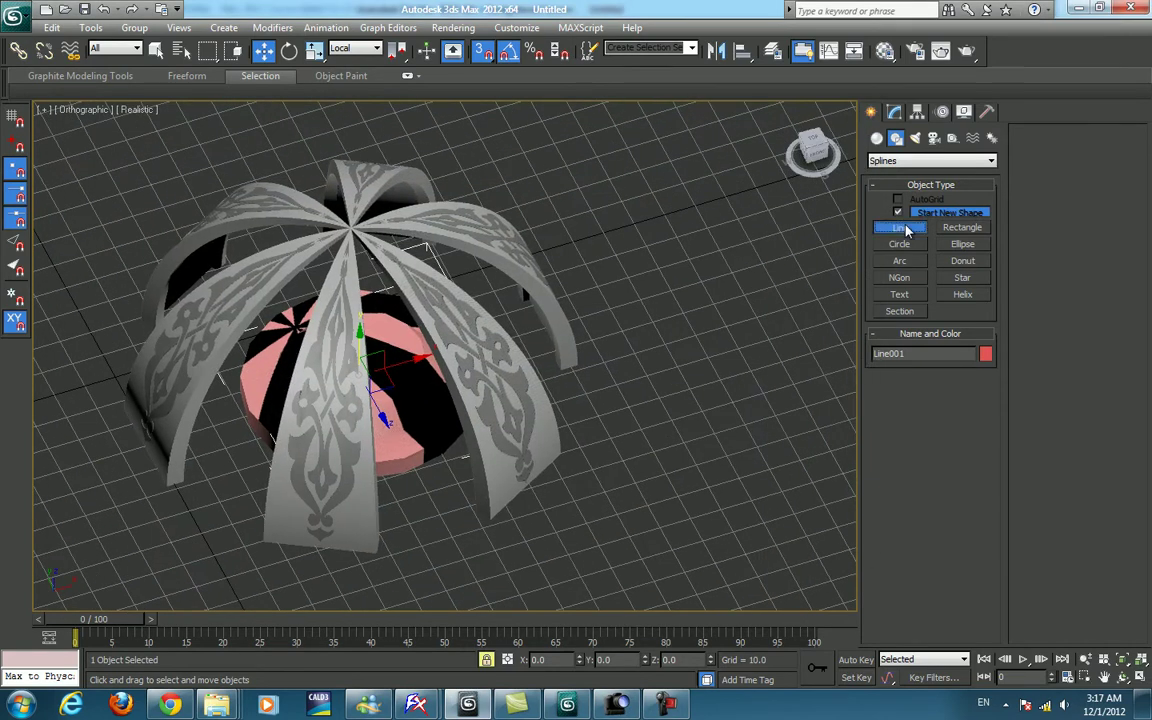
{"action": "key", "text": "f"}
{"action": "scroll", "coordinate": [391, 483], "scroll_direction": "down", "scroll_amount": 3}
{"action": "scroll", "coordinate": [513, 416], "scroll_direction": "down", "scroll_amount": 2}
{"action": "scroll", "coordinate": [540, 345], "scroll_direction": "up", "scroll_amount": 2}
{"action": "left_click", "coordinate": [511, 258]}
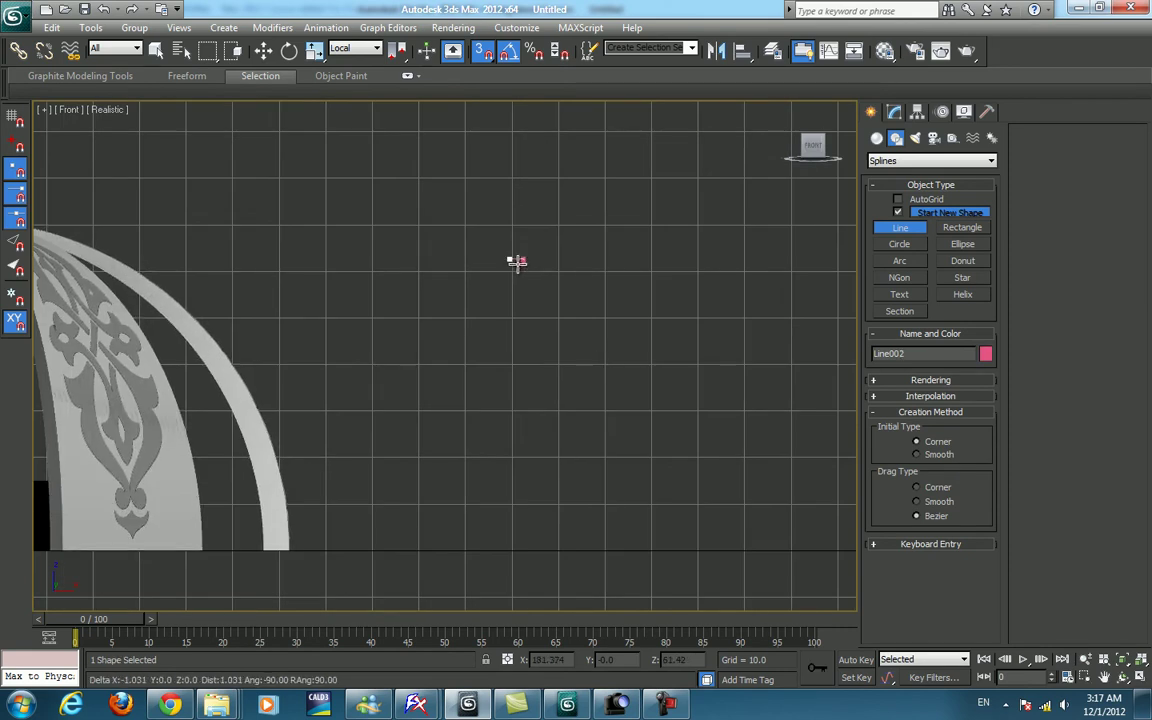
{"action": "left_click", "coordinate": [518, 327]}
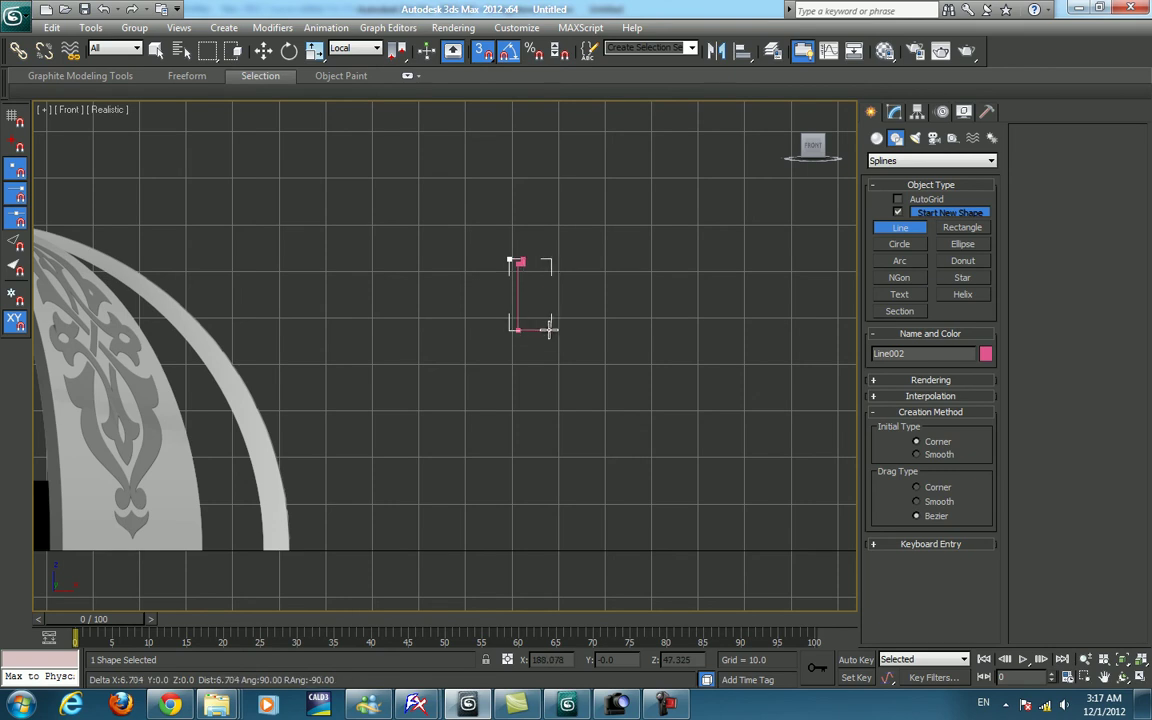
{"action": "left_click", "coordinate": [551, 348]}
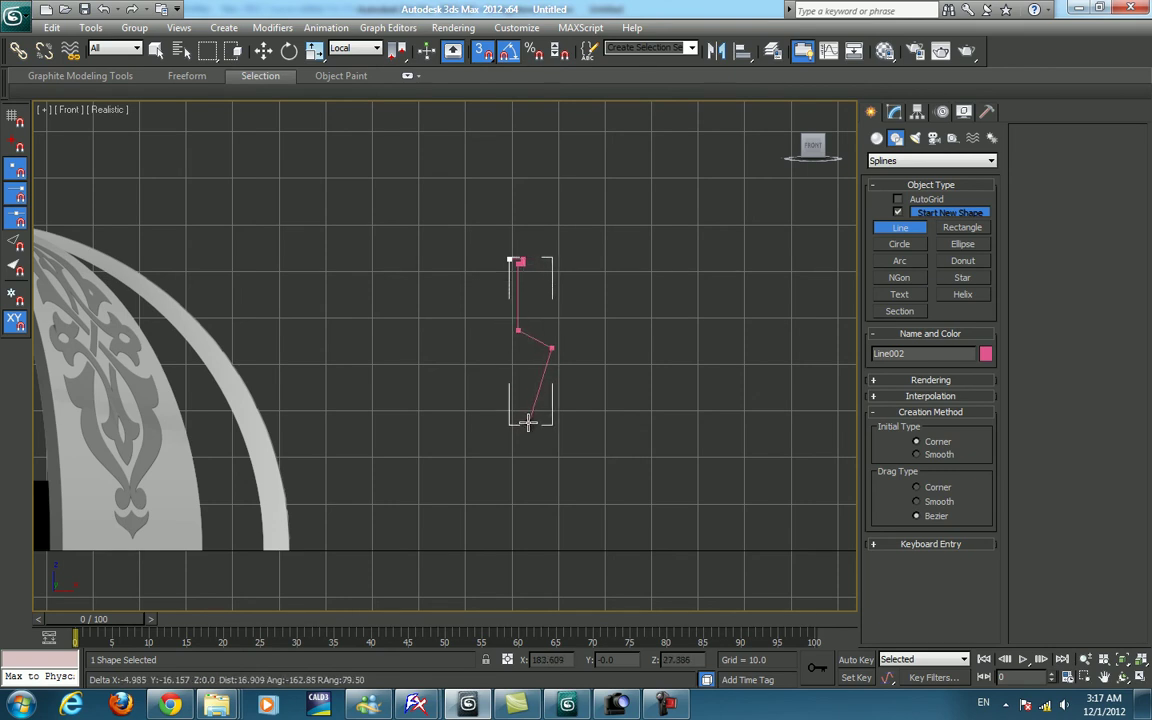
{"action": "left_click", "coordinate": [527, 423]}
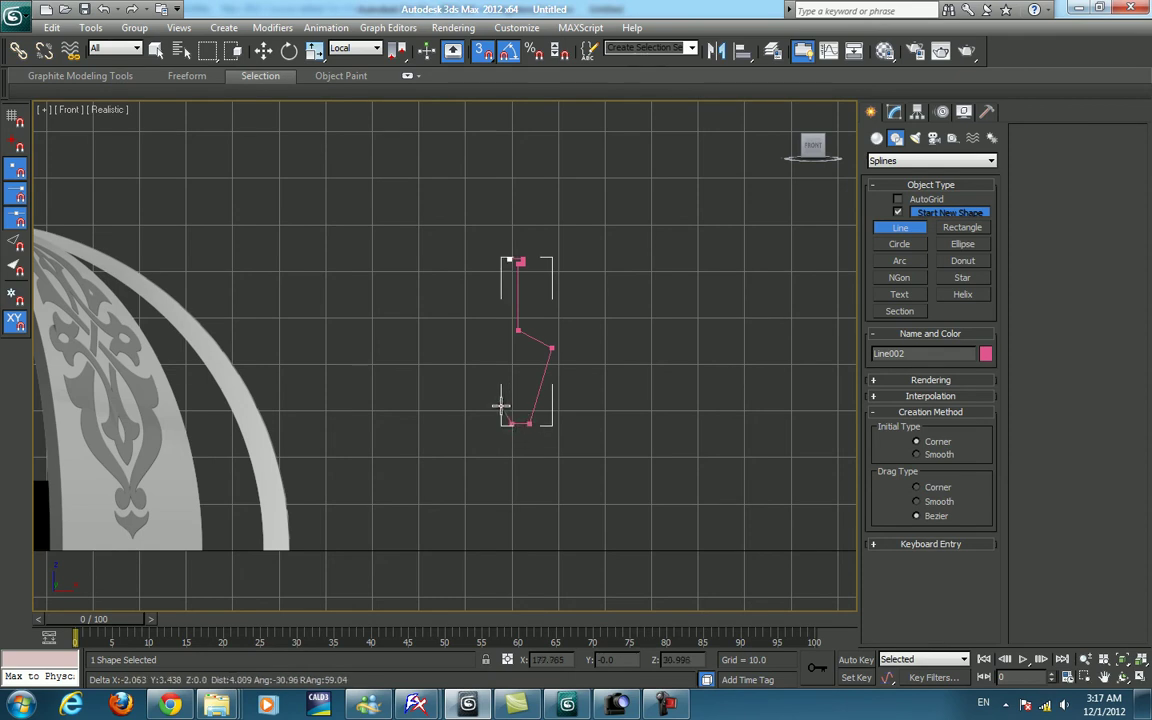
{"action": "right_click", "coordinate": [512, 428]}
Make the middle profile vertex Bezier and adjust its tangent to smooth the bulge.
{"action": "key", "text": "1"}
{"action": "left_click", "coordinate": [550, 348]}
{"action": "right_click", "coordinate": [580, 400]}
{"action": "left_click", "coordinate": [530, 329]}
{"action": "left_click_drag", "start_coordinate": [578, 352], "coordinate": [573, 336]}
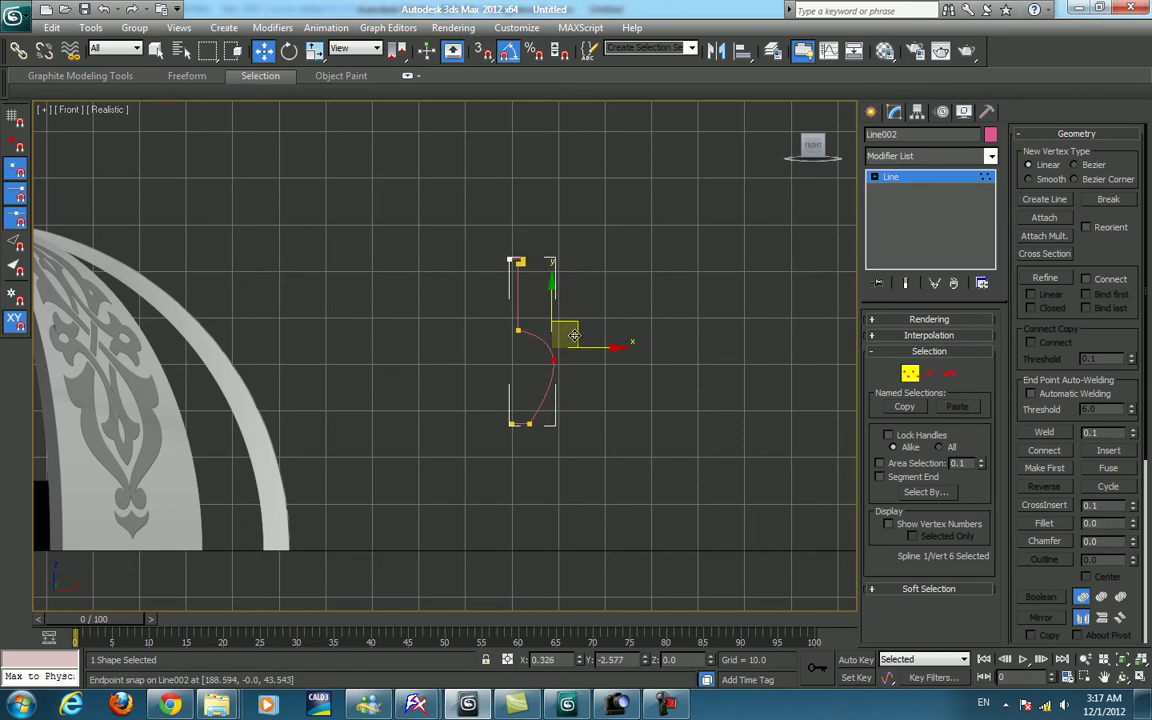
{"action": "left_click", "coordinate": [490, 243]}
Move the two bottom profile points lower, then select four profile points.
{"action": "scroll", "coordinate": [408, 475], "scroll_direction": "up", "scroll_amount": 3}
{"action": "middle_click_drag", "start_coordinate": [489, 532], "coordinate": [489, 372]}
{"action": "left_click", "coordinate": [618, 705]}
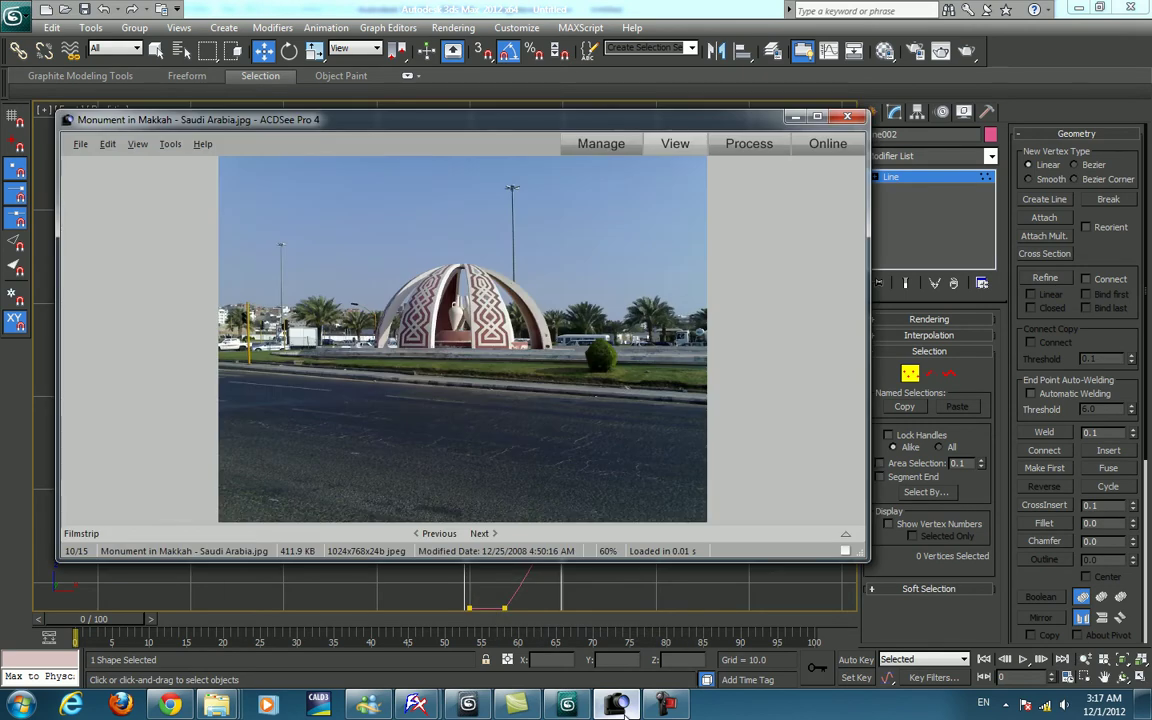
{"action": "left_click", "coordinate": [620, 707]}
{"action": "middle_click_drag", "start_coordinate": [560, 580], "coordinate": [560, 425]}
{"action": "left_click_drag", "start_coordinate": [470, 470], "coordinate": [567, 519]}
{"action": "left_click_drag", "start_coordinate": [525, 440], "coordinate": [528, 470]}
{"action": "left_click_drag", "start_coordinate": [463, 278], "coordinate": [609, 607]}
Move the selected profile points down slightly and frame the profile's top.
{"action": "left_click_drag", "start_coordinate": [505, 265], "coordinate": [505, 281]}
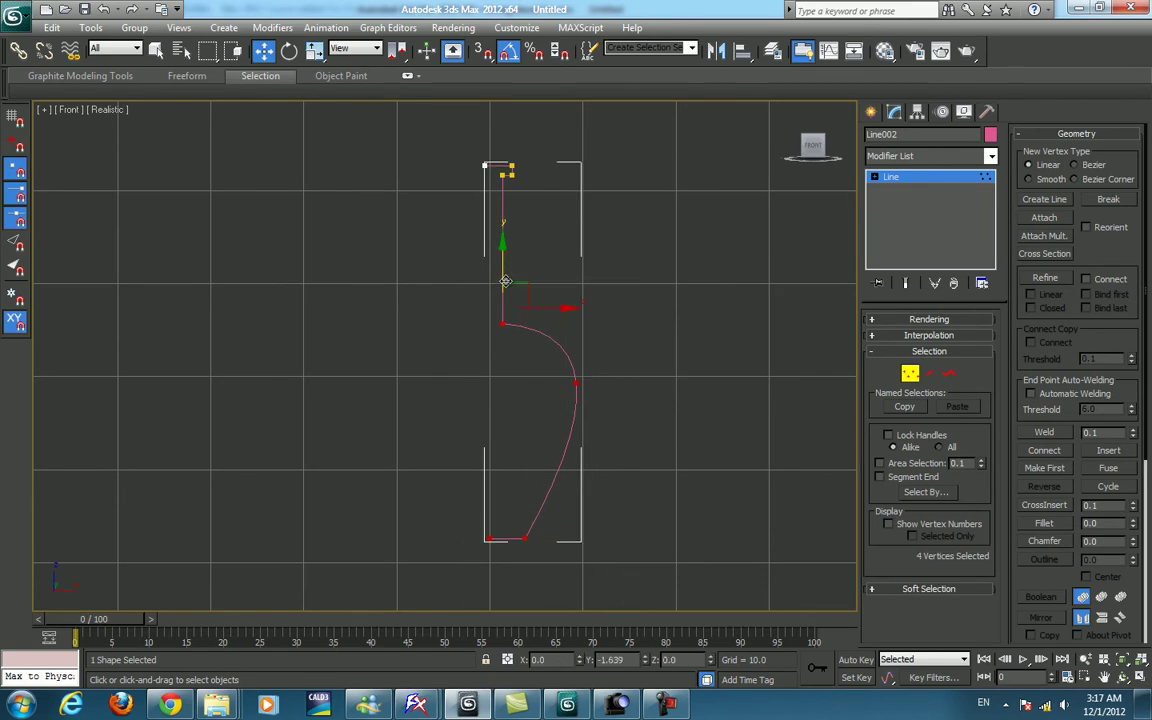
{"action": "middle_click_drag", "start_coordinate": [528, 264], "coordinate": [531, 484]}
{"action": "scroll", "coordinate": [590, 390], "scroll_direction": "up", "scroll_amount": 5}
{"action": "middle_click_drag", "start_coordinate": [668, 524], "coordinate": [582, 465]}
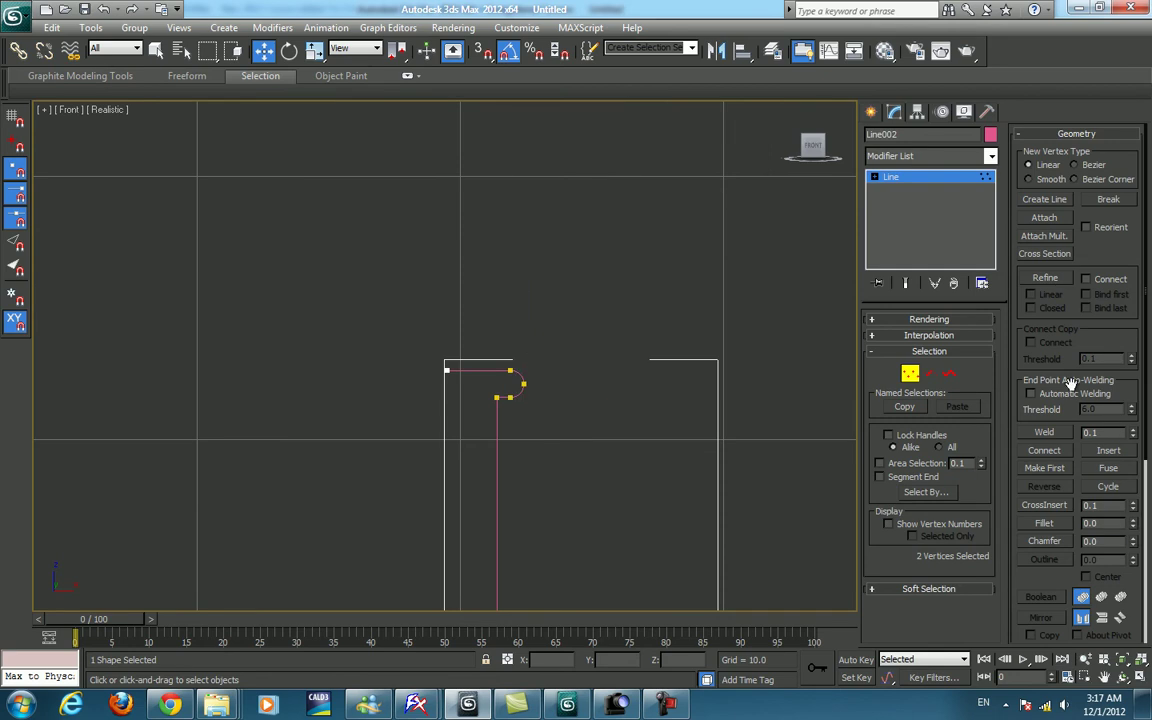
Apply a 360°, 16-segment Lathe modifier spun around the profile's inner edge.
{"action": "key", "text": "1"}
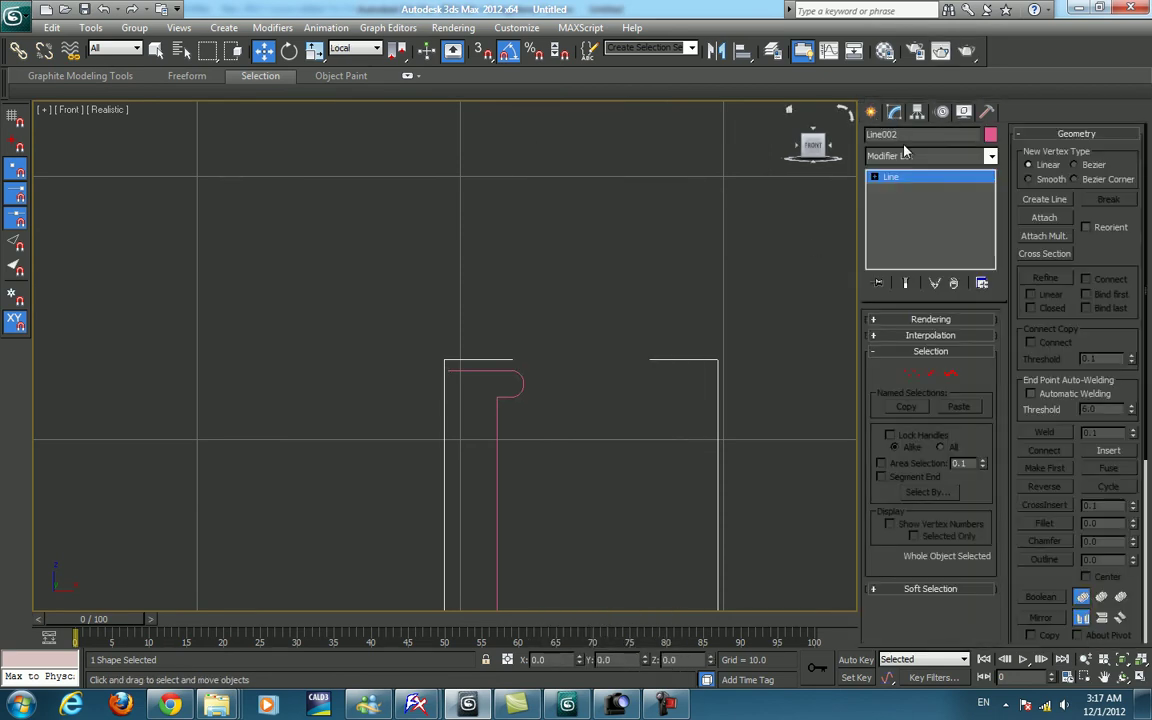
{"action": "left_click", "coordinate": [910, 156]}
{"action": "scroll", "coordinate": [912, 300], "scroll_direction": "down", "scroll_amount": 1}
{"action": "left_click", "coordinate": [912, 165]}
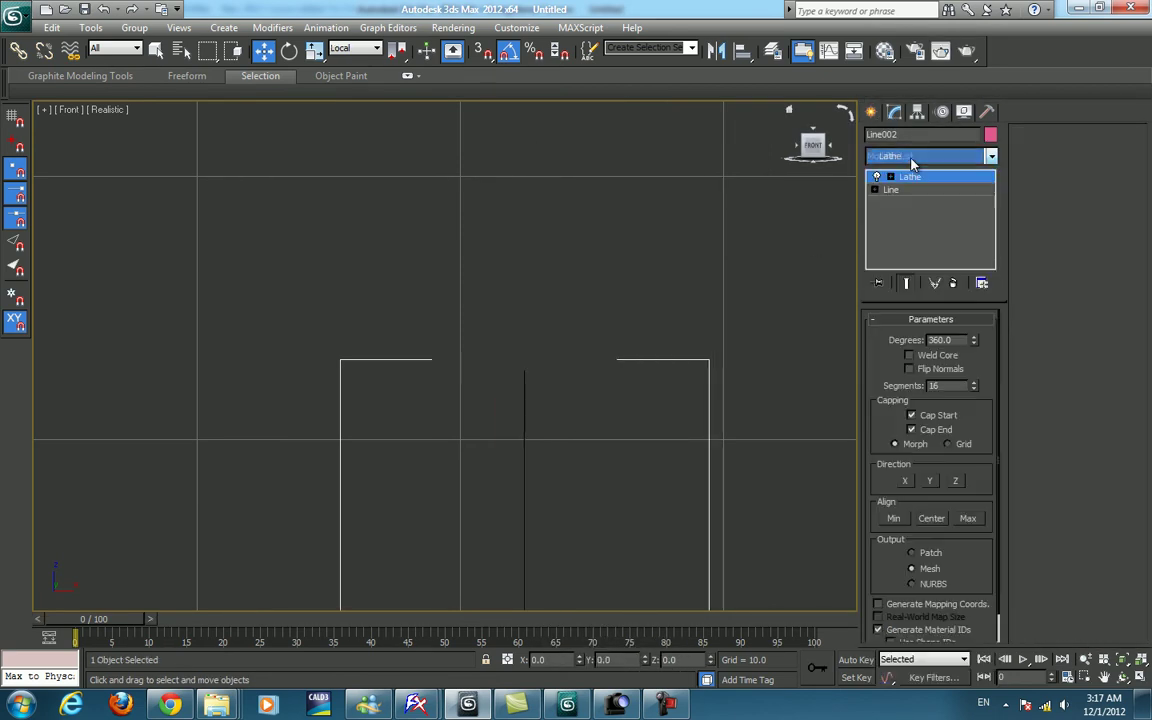
{"action": "left_click", "coordinate": [895, 518]}
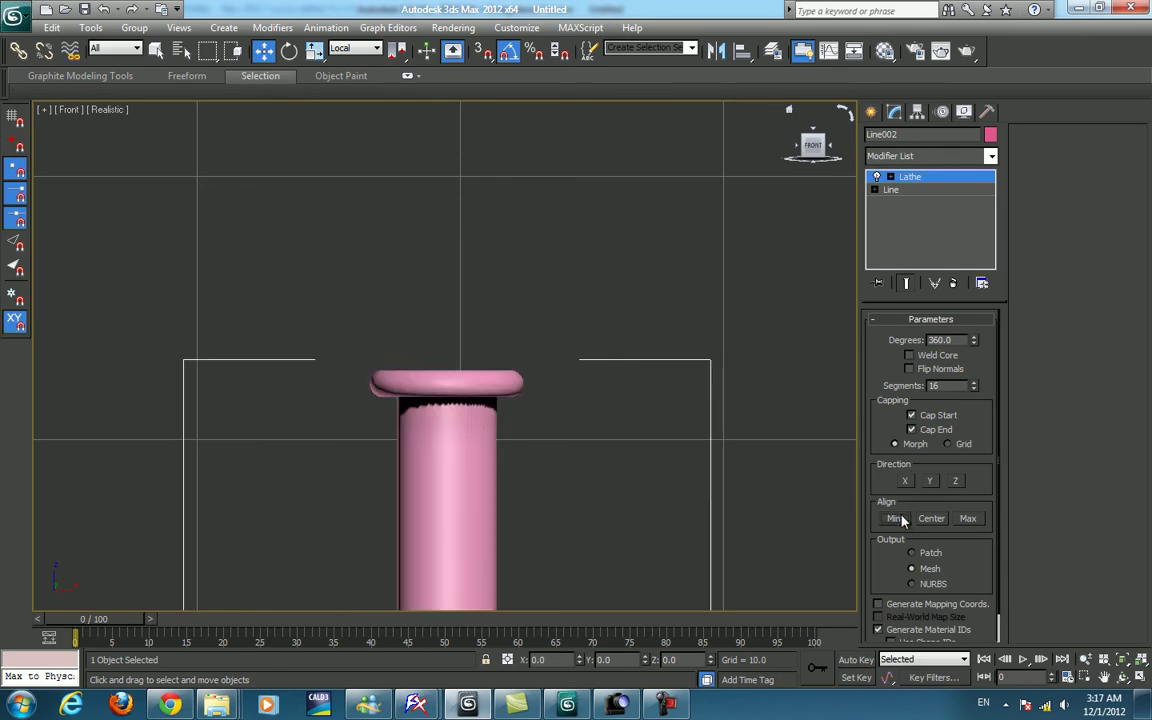
{"action": "scroll", "coordinate": [694, 468], "scroll_direction": "down", "scroll_amount": 10}
{"action": "scroll", "coordinate": [581, 468], "scroll_direction": "up", "scroll_amount": 4}
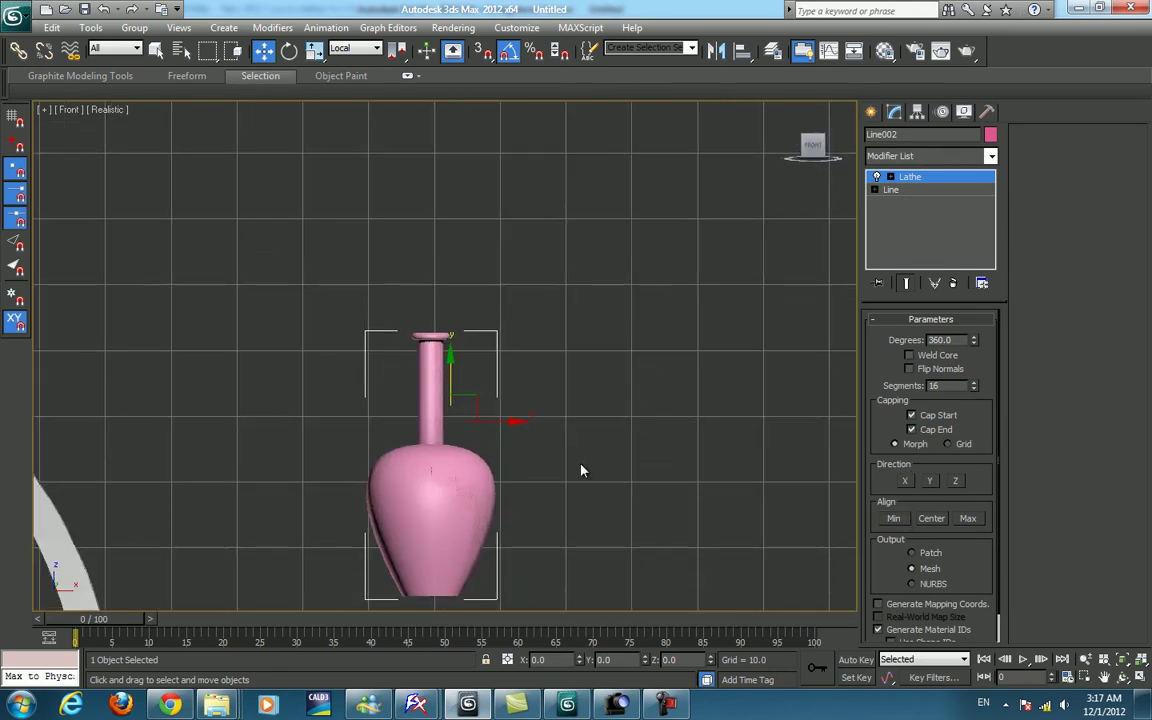
With Show End Result on, move vertex 8 slightly left to narrow the vase.
{"action": "key", "text": "r"}
{"action": "mouse_move", "coordinate": [478, 429]}
{"action": "middle_mouse_down", "text": "alt"}
{"action": "mouse_move", "coordinate": [472, 461]}
{"action": "mouse_move", "coordinate": [509, 398]}
{"action": "middle_mouse_up", "text": "alt"}
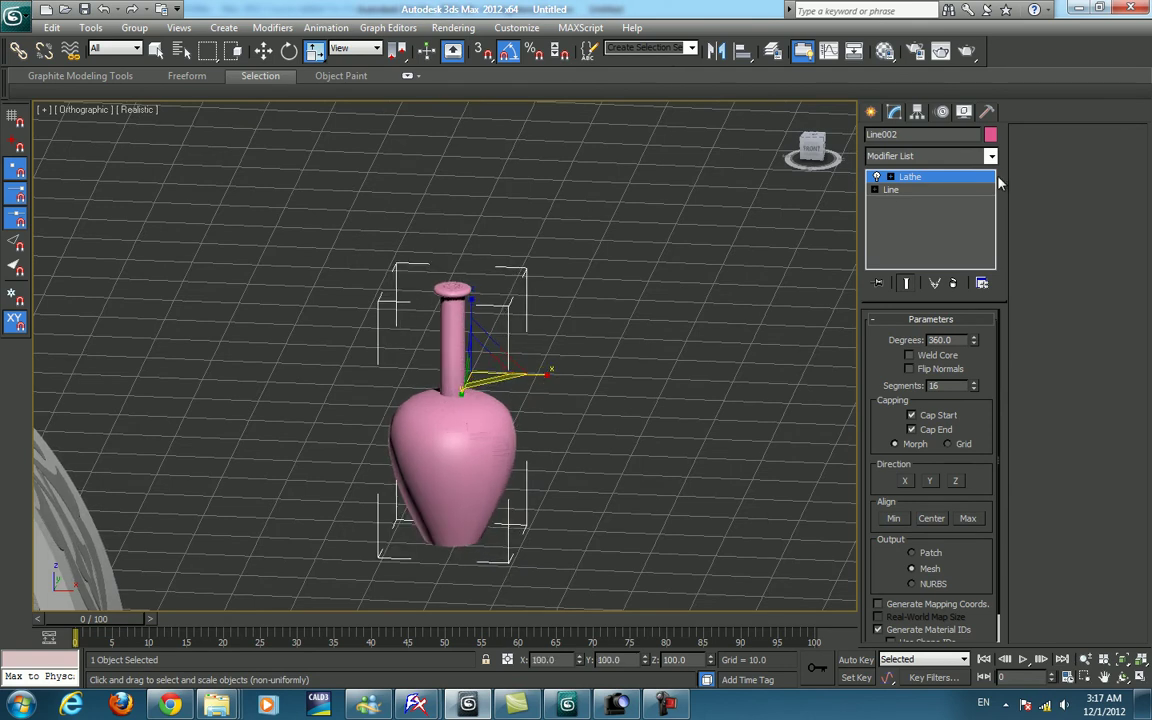
{"action": "left_click", "coordinate": [904, 204]}
{"action": "middle_click_drag", "start_coordinate": [544, 310], "coordinate": [618, 334], "text": "alt"}
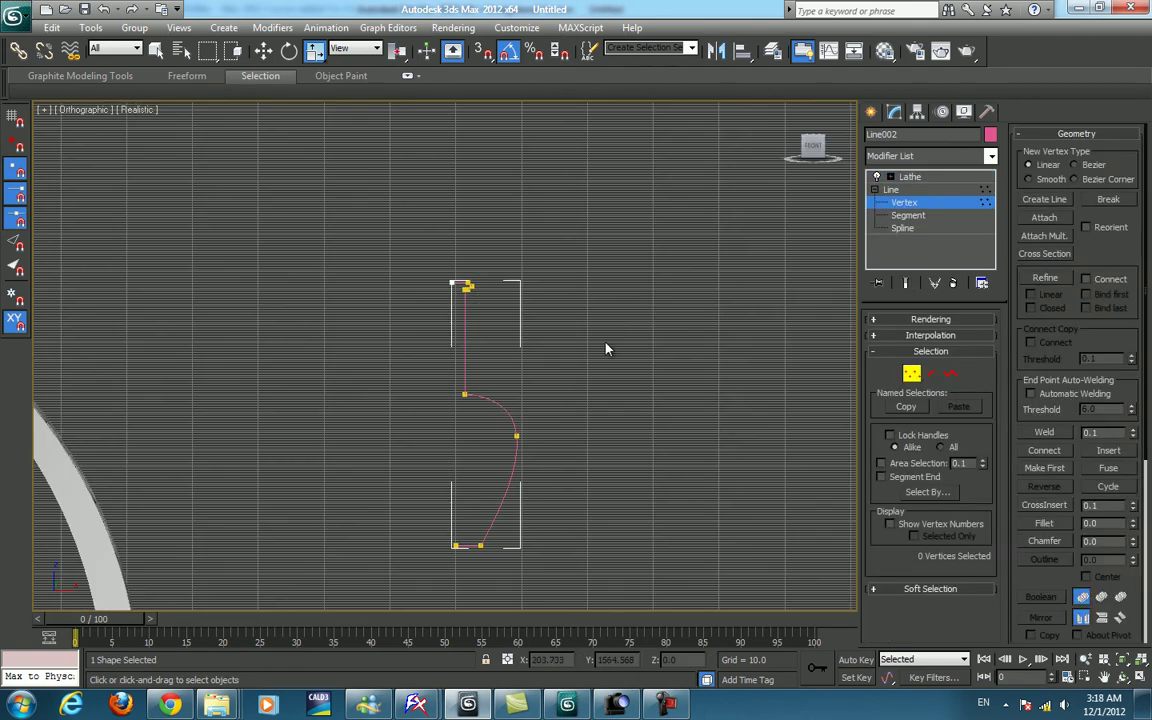
{"action": "left_click_drag", "start_coordinate": [592, 500], "coordinate": [592, 498]}
{"action": "left_click", "coordinate": [906, 283]}
{"action": "key", "text": "w"}
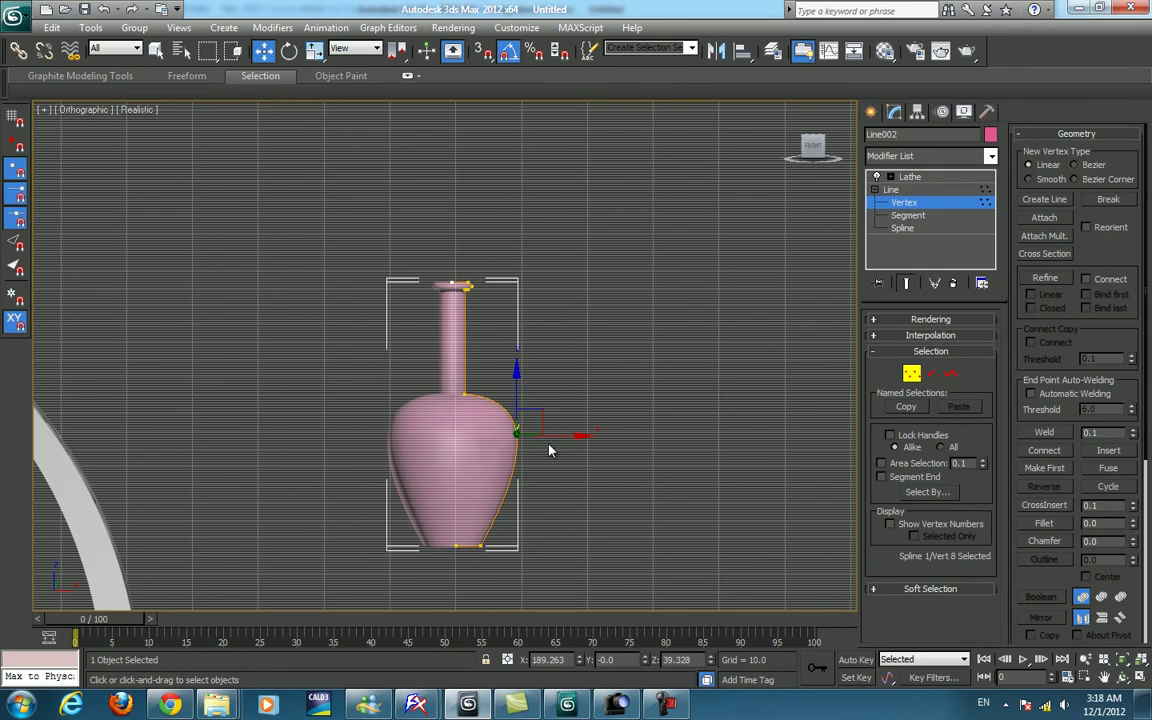
{"action": "left_click_drag", "start_coordinate": [556, 436], "coordinate": [552, 437]}
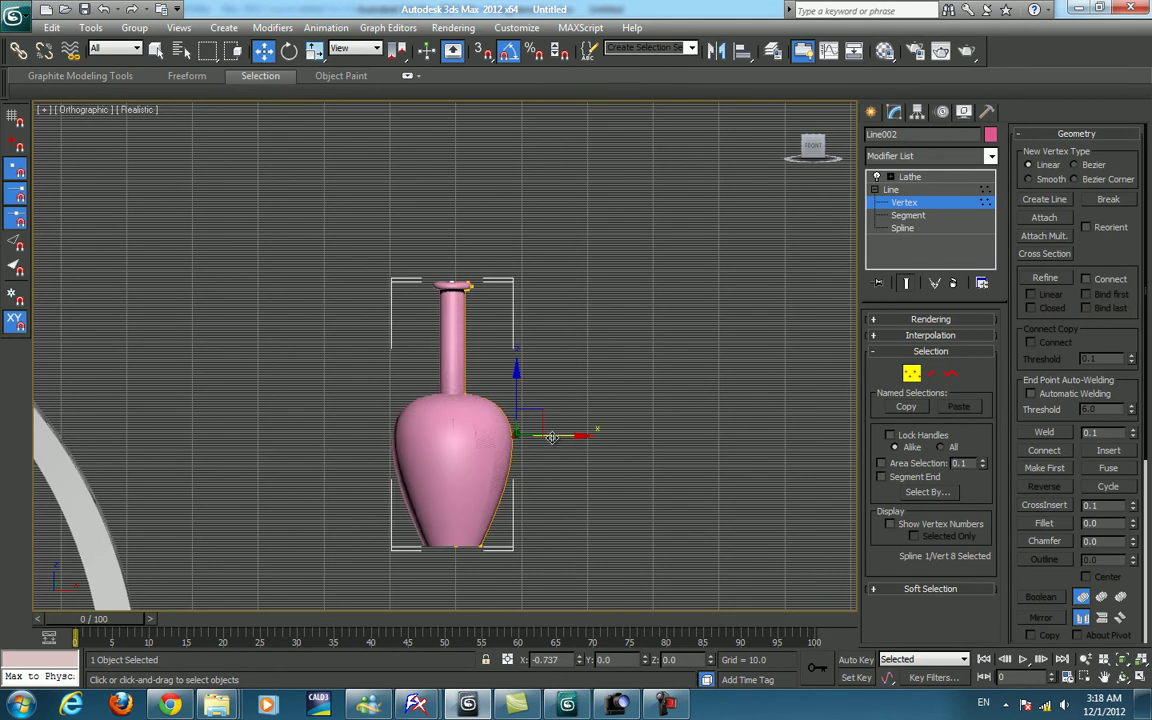
Draw an arc beside the vase neck in Front wireframe and convert it to Editable Spline.
{"action": "left_click", "coordinate": [870, 112]}
{"action": "key", "text": "f"}
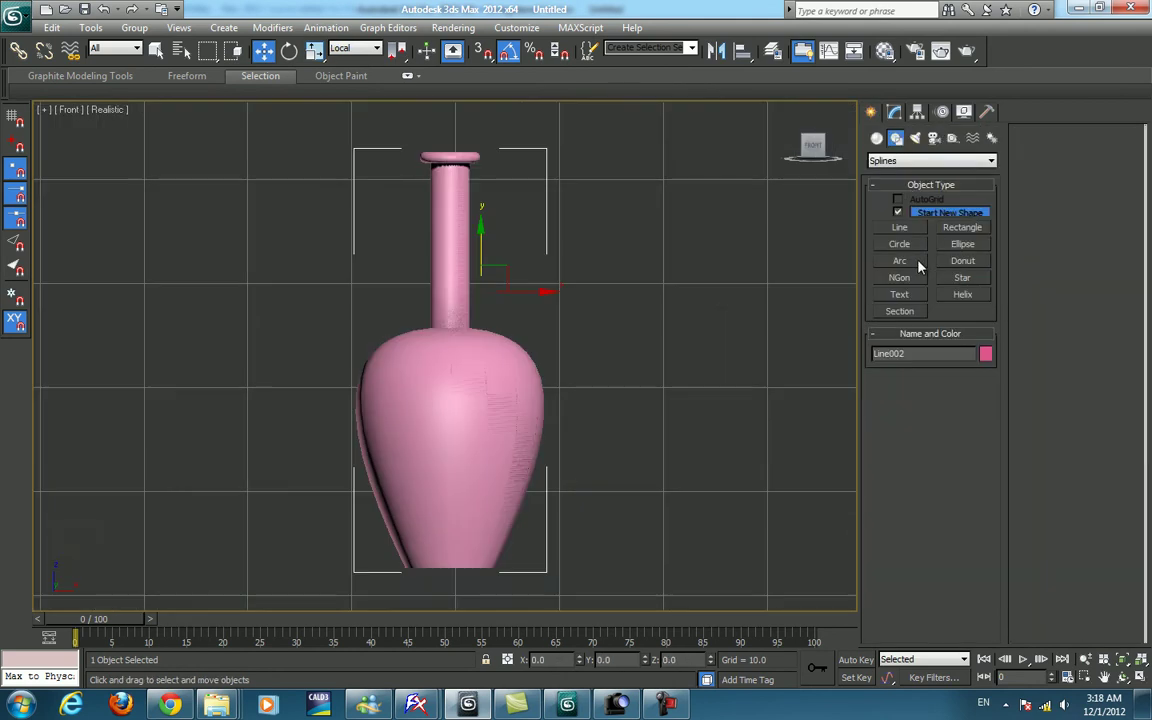
{"action": "middle_click_drag", "start_coordinate": [709, 311], "coordinate": [722, 360]}
{"action": "left_click", "coordinate": [899, 260]}
{"action": "key", "text": "F3"}
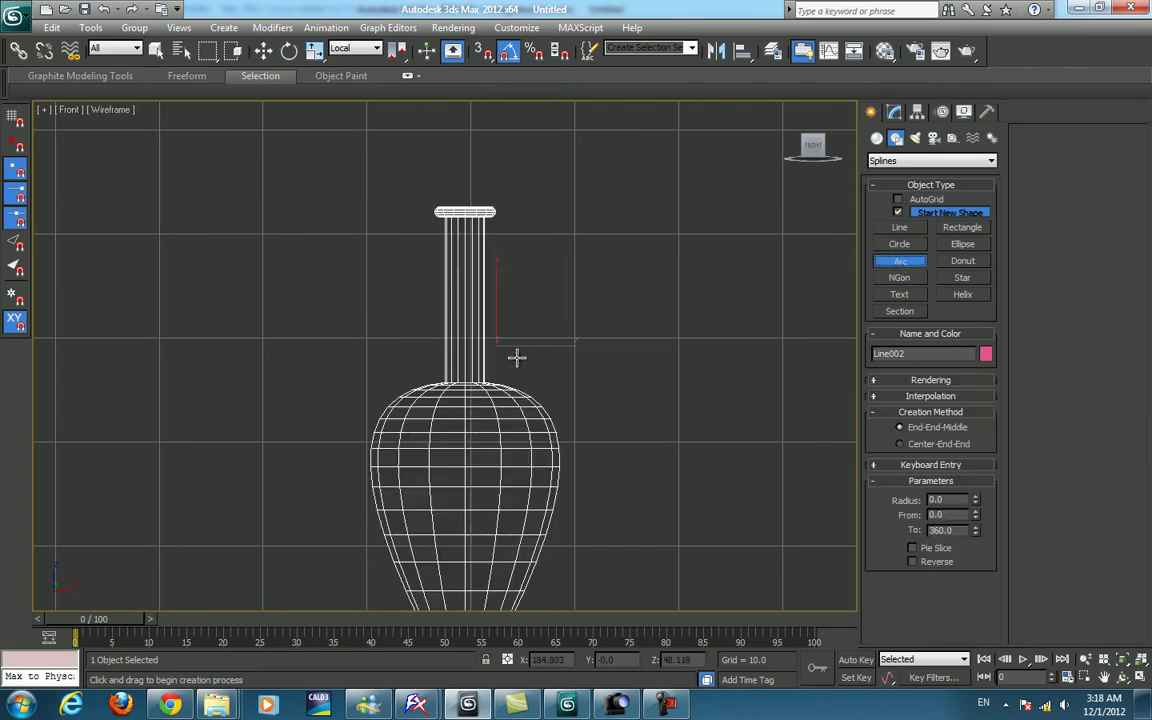
{"action": "left_click_drag", "start_coordinate": [497, 351], "coordinate": [481, 336]}
{"action": "left_click_drag", "start_coordinate": [531, 403], "coordinate": [529, 403]}
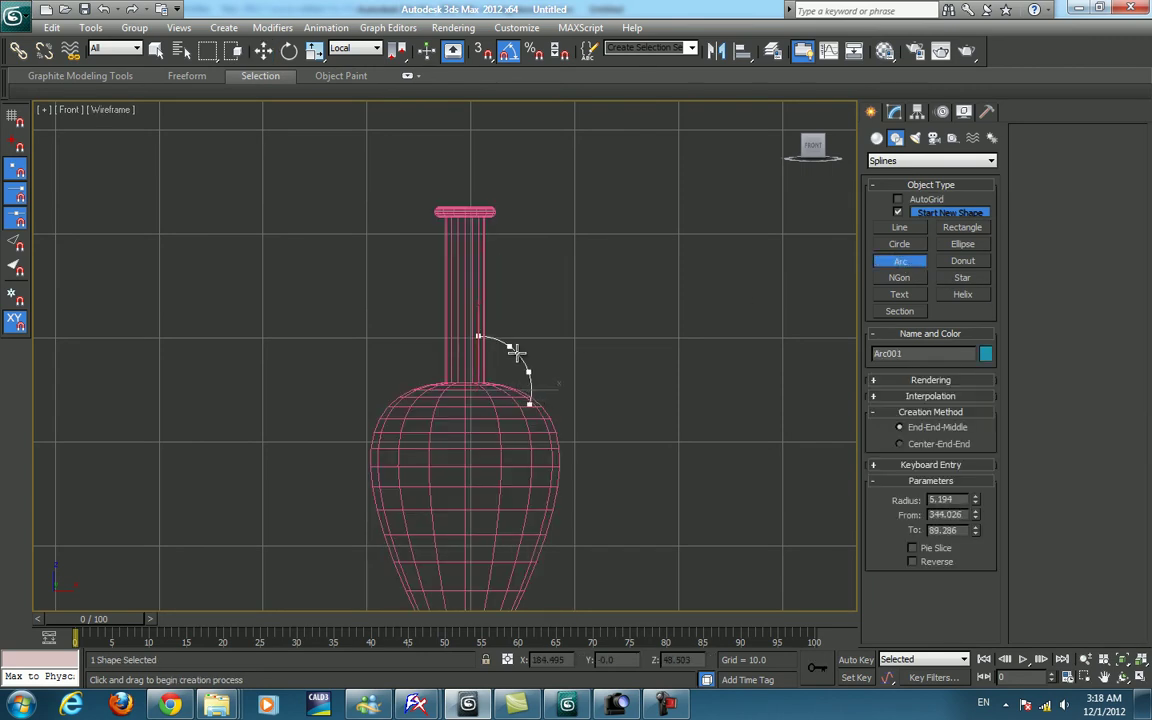
{"action": "left_click", "coordinate": [516, 343]}
{"action": "right_click", "coordinate": [588, 312]}
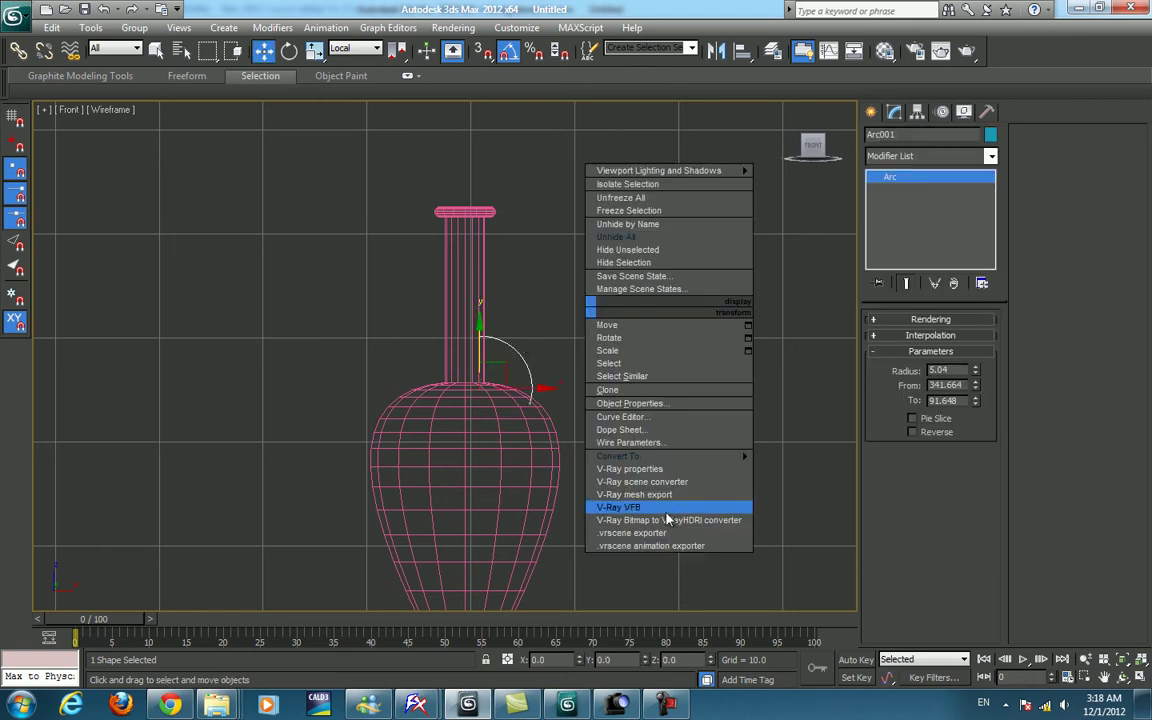
{"action": "left_click", "coordinate": [812, 457]}
Move the arc's upper vertex up toward the vase neck.
{"action": "key", "text": "1"}
{"action": "left_click", "coordinate": [479, 336]}
{"action": "left_click", "coordinate": [528, 372]}
{"action": "mouse_move", "coordinate": [528, 372]}
{"action": "left_mouse_down"}
{"action": "mouse_move", "coordinate": [510, 346]}
{"action": "mouse_move", "coordinate": [527, 334]}
{"action": "left_mouse_up"}
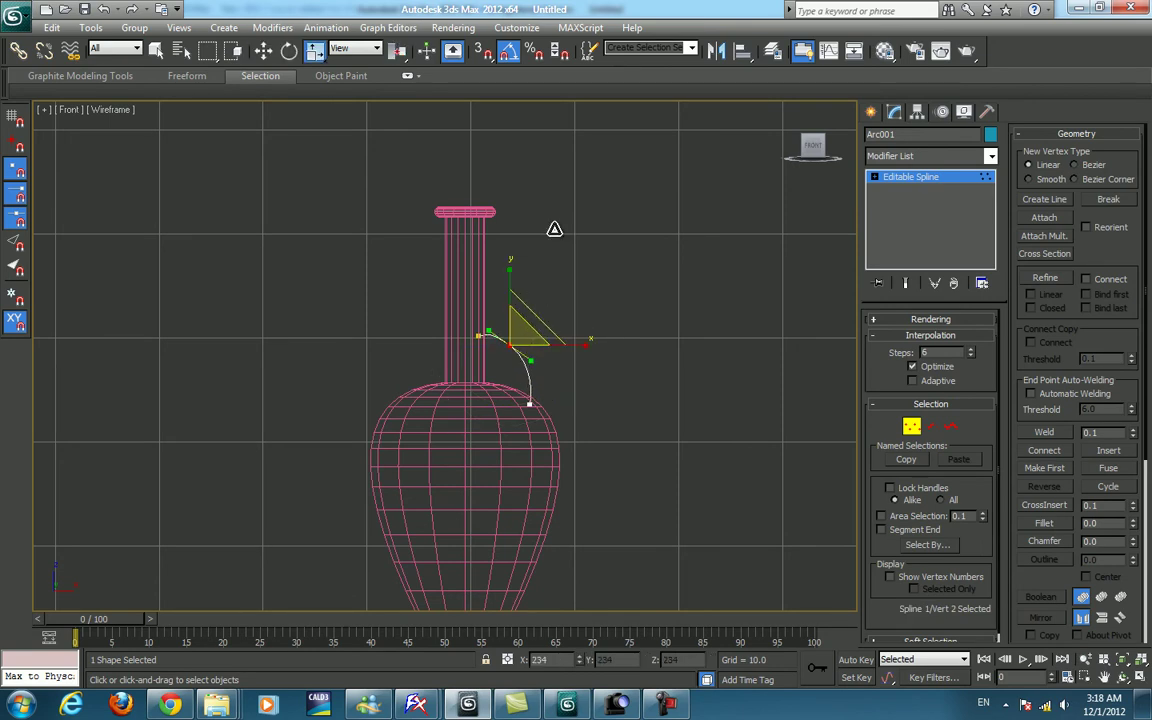
{"action": "key", "text": "e"}
{"action": "key", "text": "r"}
{"action": "key", "text": "w"}
{"action": "left_click", "coordinate": [528, 403]}
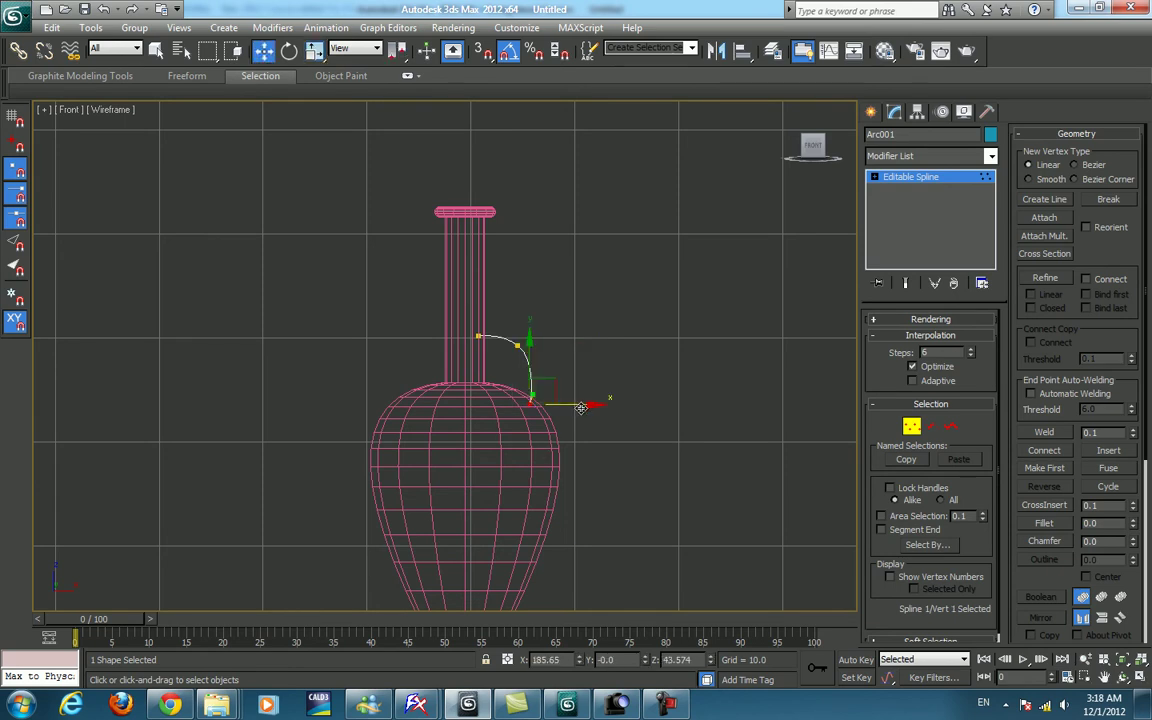
{"action": "left_click", "coordinate": [517, 345]}
Change the middle arc vertex's type and nudge it into place.
{"action": "right_click", "coordinate": [532, 358]}
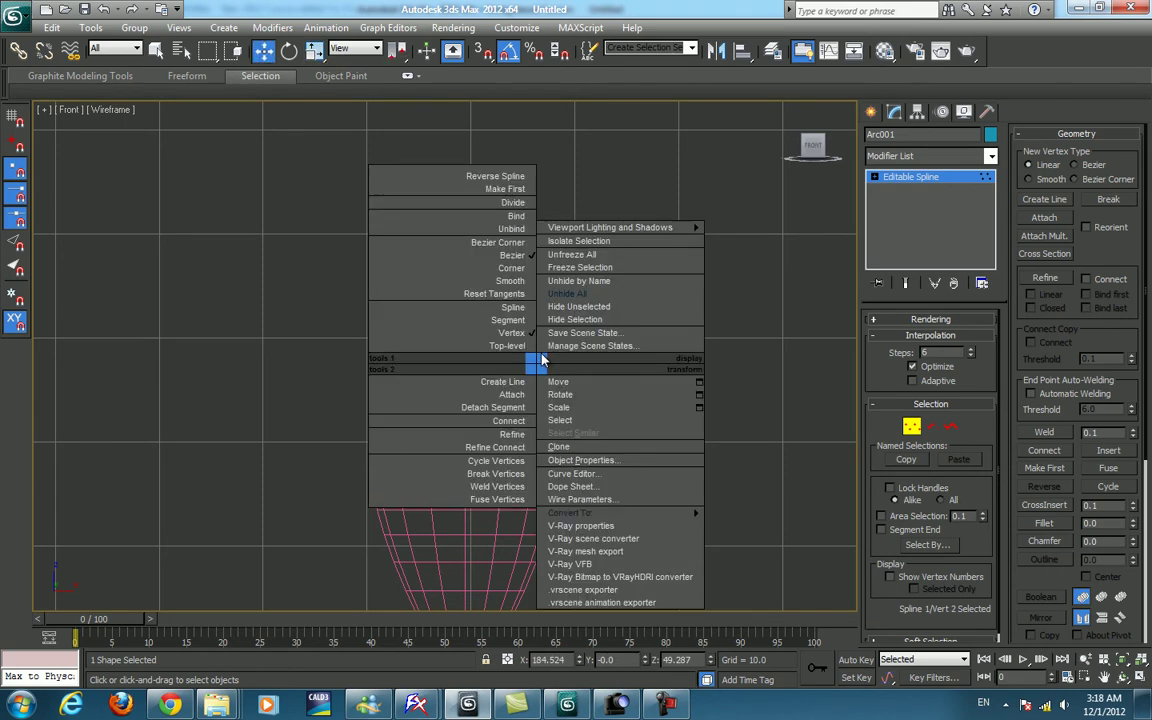
{"action": "left_click", "coordinate": [527, 289]}
{"action": "left_click_drag", "start_coordinate": [540, 325], "coordinate": [477, 304]}
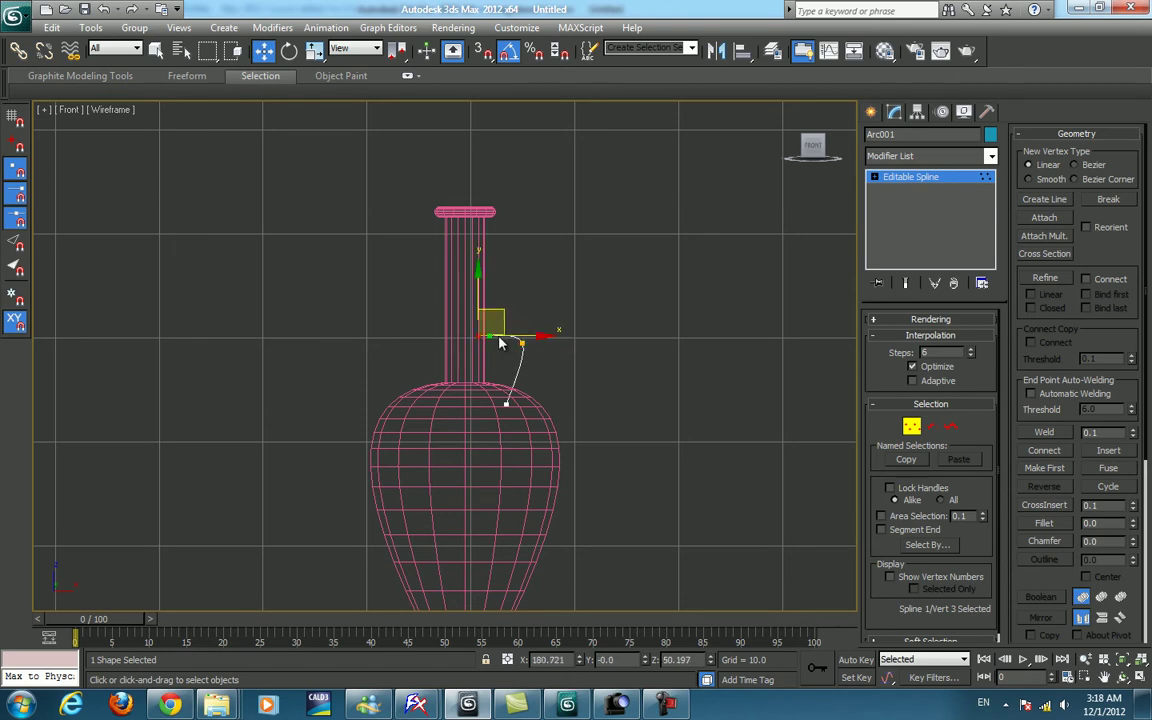
{"action": "key", "text": "e"}
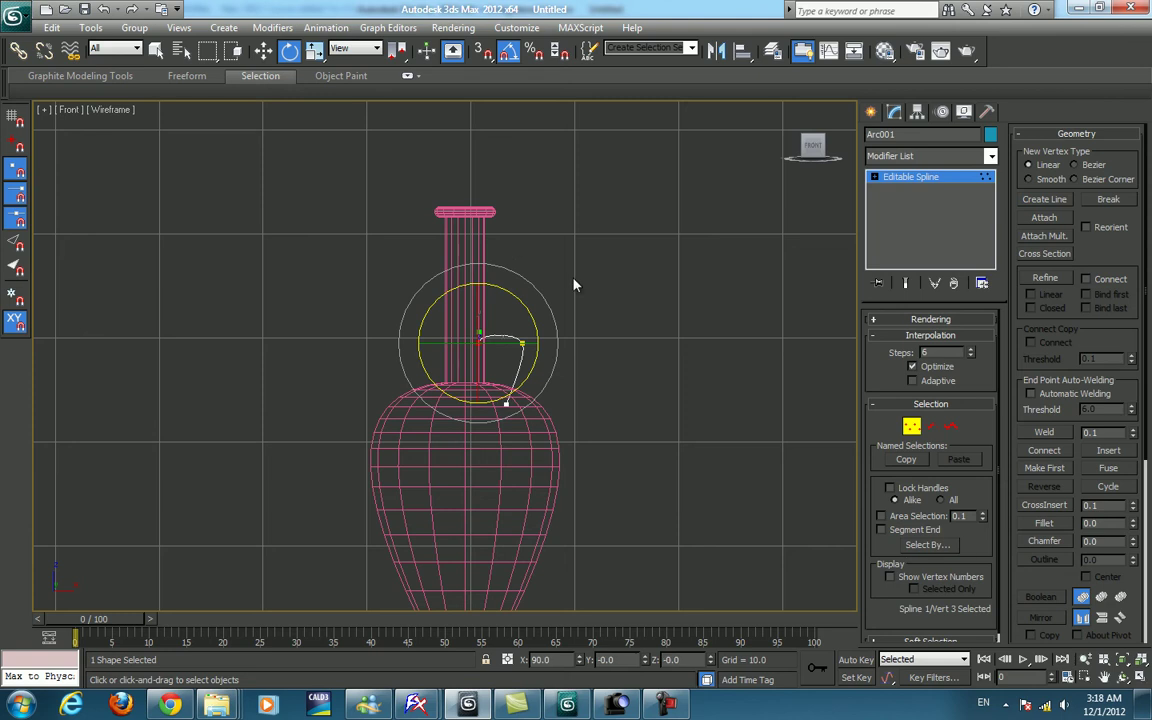
Make the middle vertex Bezier and lengthen its handles to curve the handle.
{"action": "right_click", "coordinate": [561, 369]}
{"action": "left_click", "coordinate": [530, 260]}
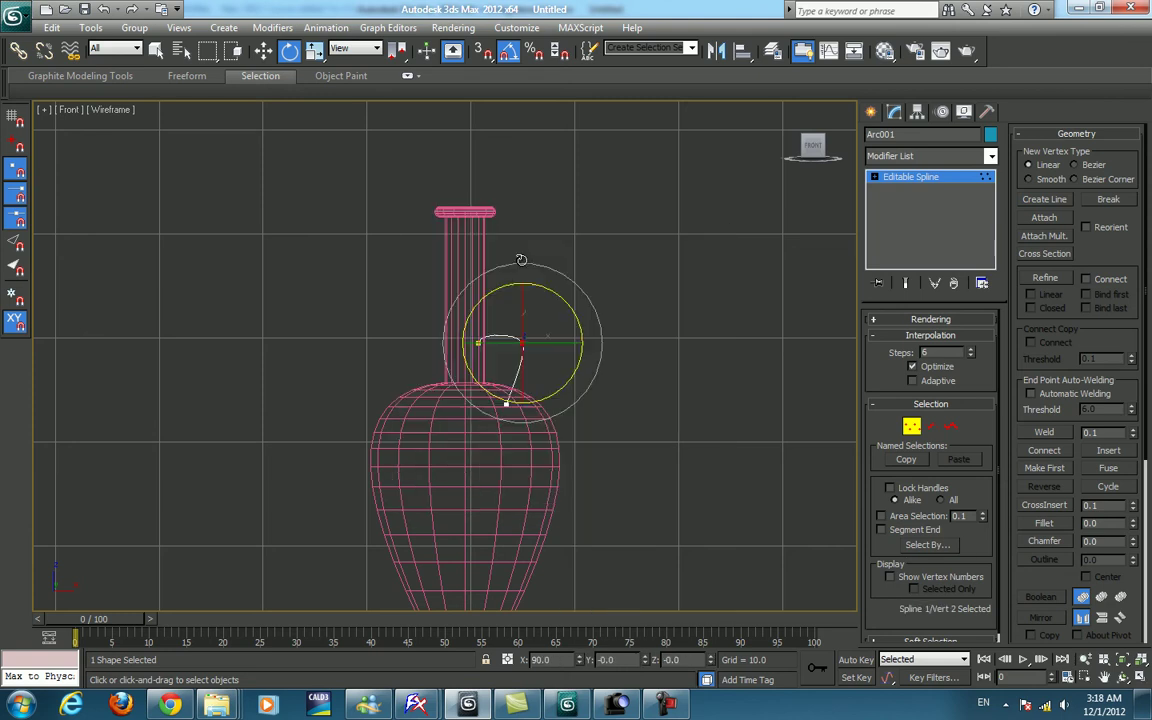
{"action": "key", "text": "w"}
{"action": "key", "text": "e"}
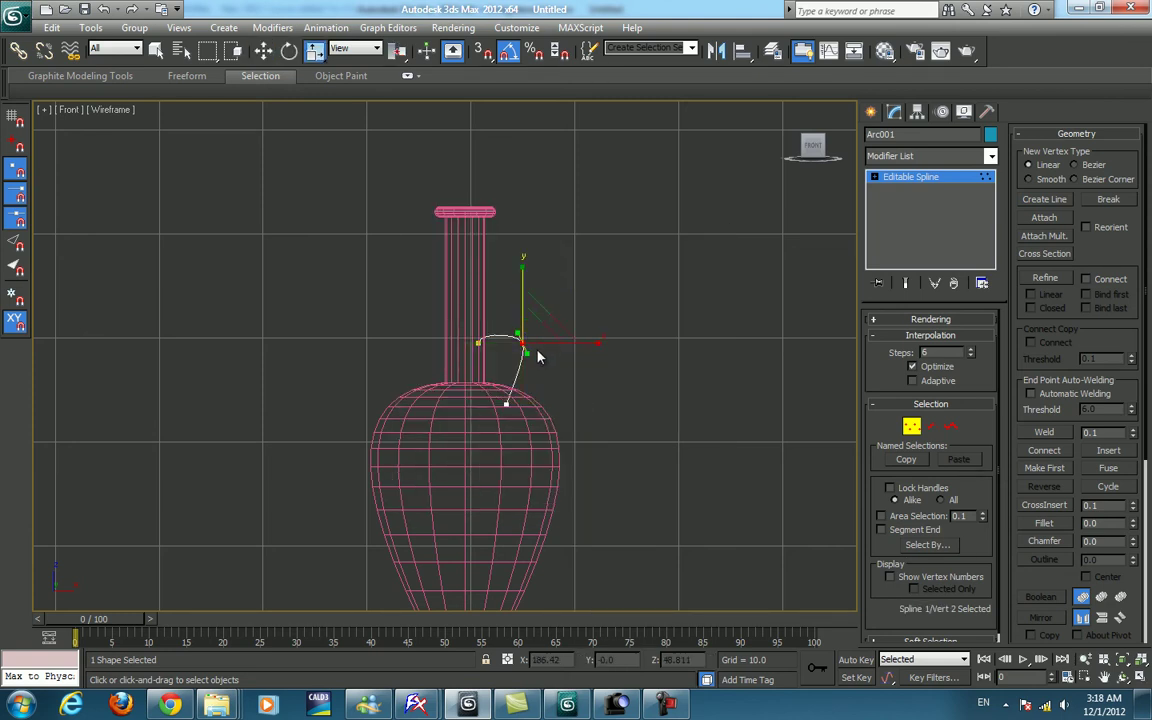
{"action": "key", "text": "r"}
{"action": "left_click_drag", "start_coordinate": [537, 333], "coordinate": [533, 252]}
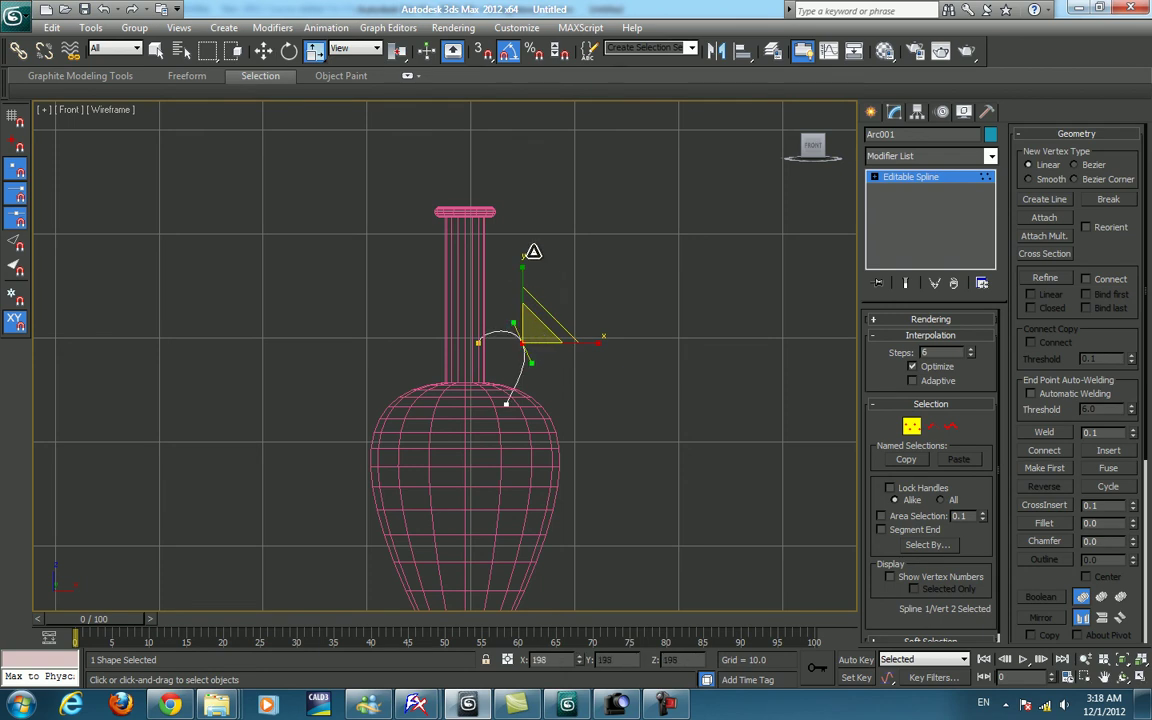
{"action": "key", "text": "w"}
{"action": "left_click_drag", "start_coordinate": [540, 322], "coordinate": [541, 321]}
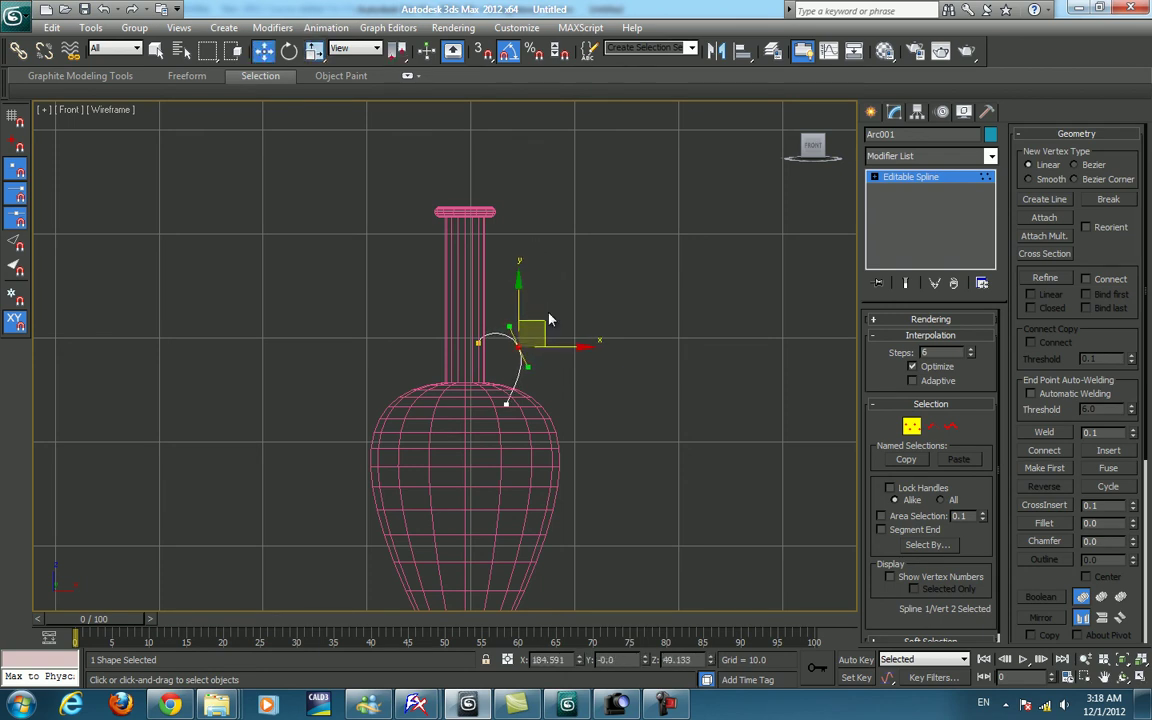
{"action": "left_click", "coordinate": [868, 113]}
{"action": "left_click", "coordinate": [894, 111]}
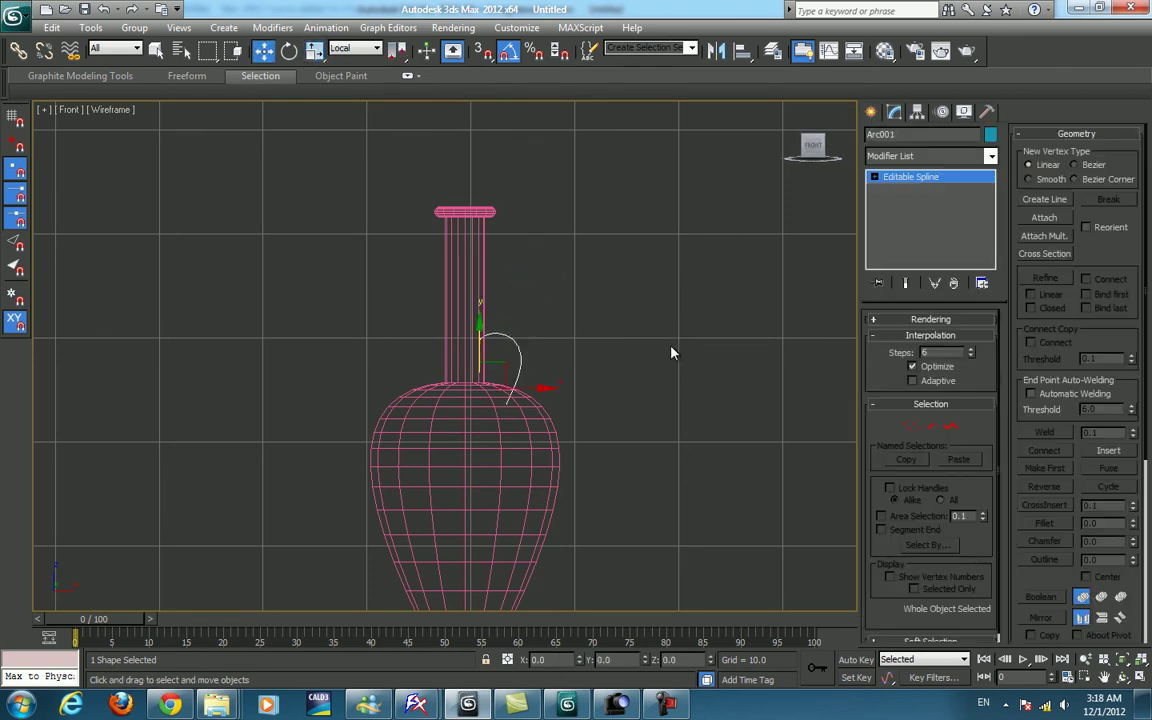
Tick Enable In Renderer and Enable In Viewport so the arc shows as a tube.
{"action": "key", "text": "t"}
{"action": "middle_click_drag", "start_coordinate": [653, 380], "coordinate": [614, 307], "text": "alt"}
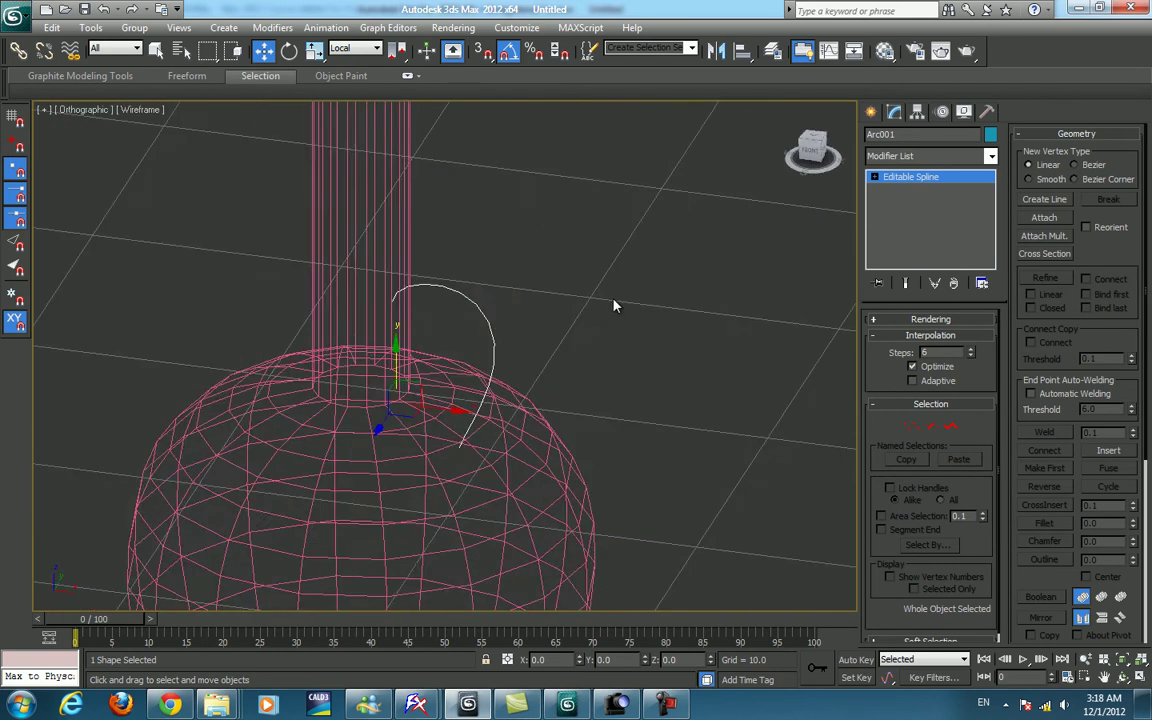
{"action": "key", "text": "F3"}
{"action": "scroll", "coordinate": [630, 321], "scroll_direction": "down", "scroll_amount": 3}
{"action": "middle_click_drag", "start_coordinate": [576, 347], "coordinate": [603, 328], "text": "alt"}
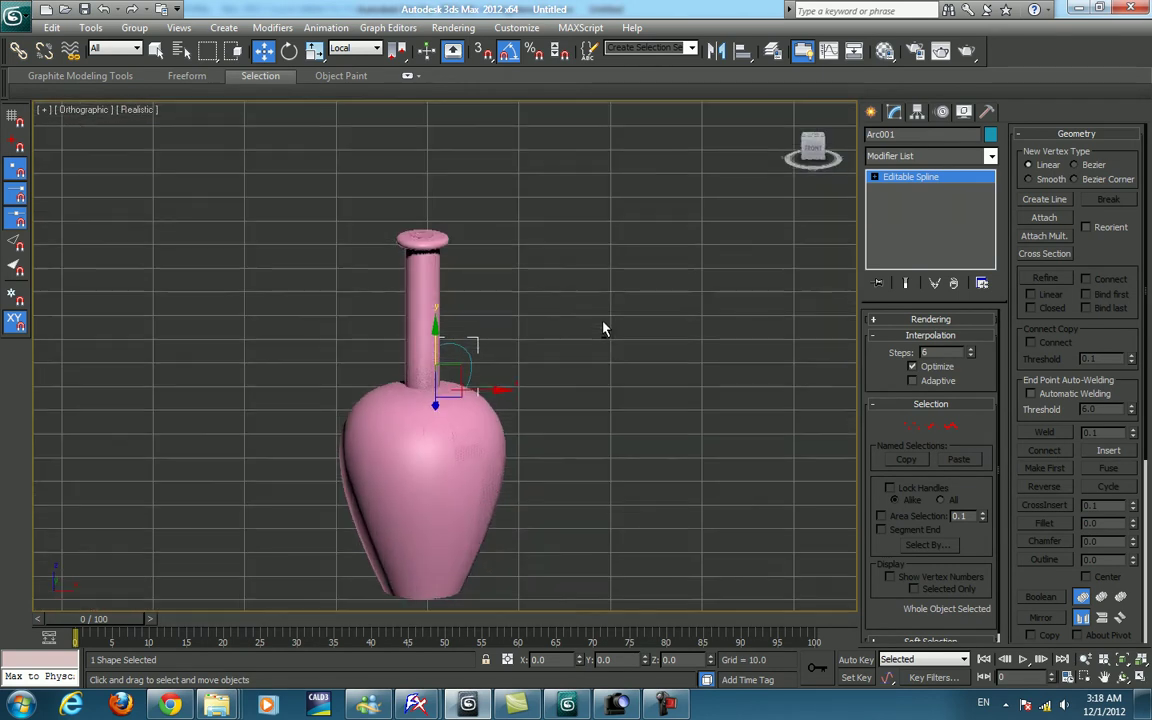
{"action": "left_click", "coordinate": [957, 324]}
{"action": "left_click", "coordinate": [876, 334]}
{"action": "left_click", "coordinate": [876, 346]}
Raise the handle onto the neck and select the vase and handle for recolouring.
{"action": "middle_click_drag", "start_coordinate": [497, 406], "coordinate": [670, 423], "text": "alt"}
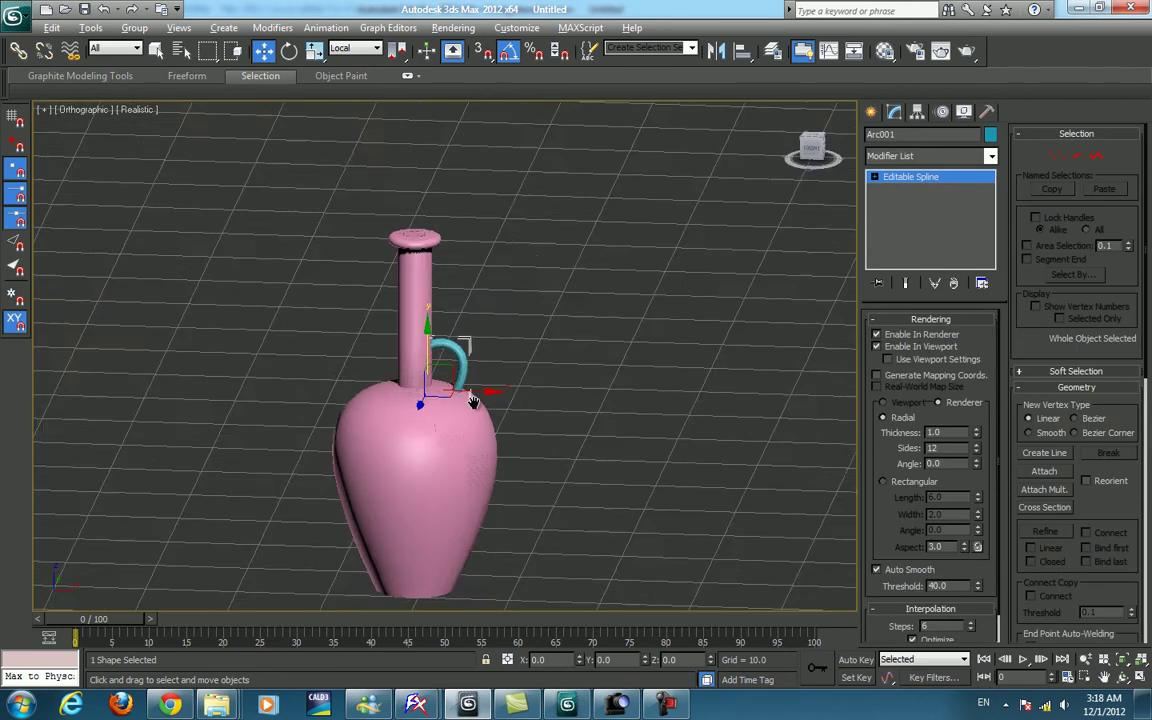
{"action": "left_click_drag", "start_coordinate": [426, 340], "coordinate": [427, 328]}
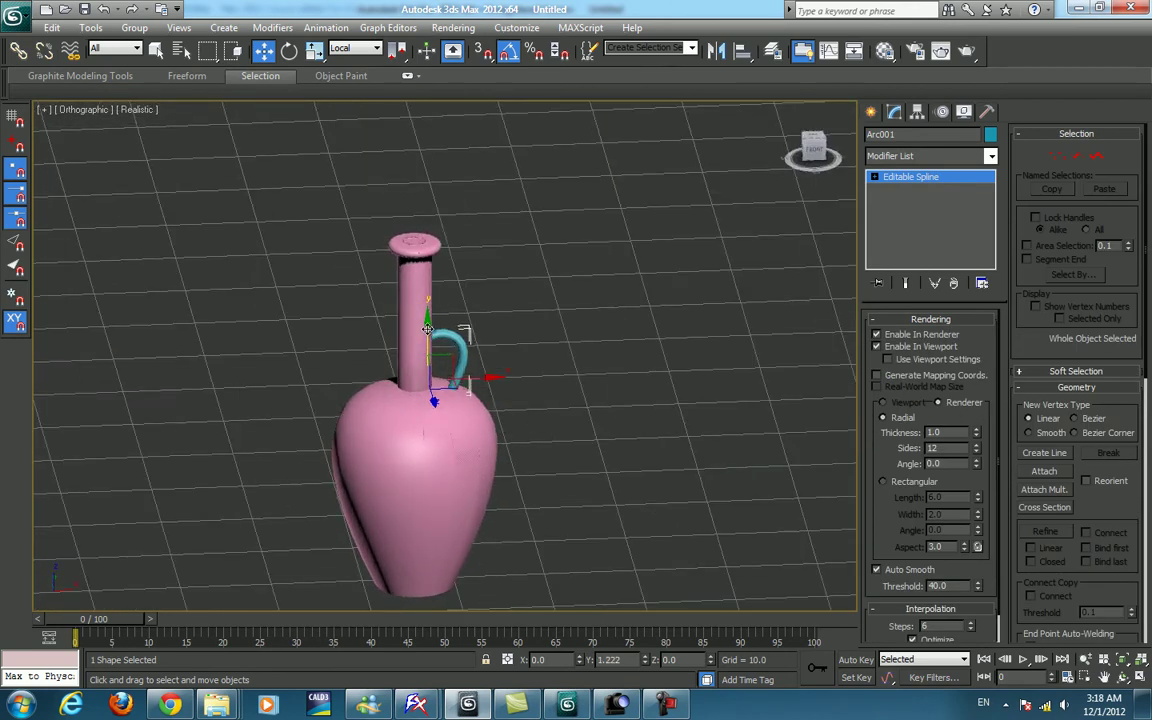
{"action": "key", "text": "ctrl+a"}
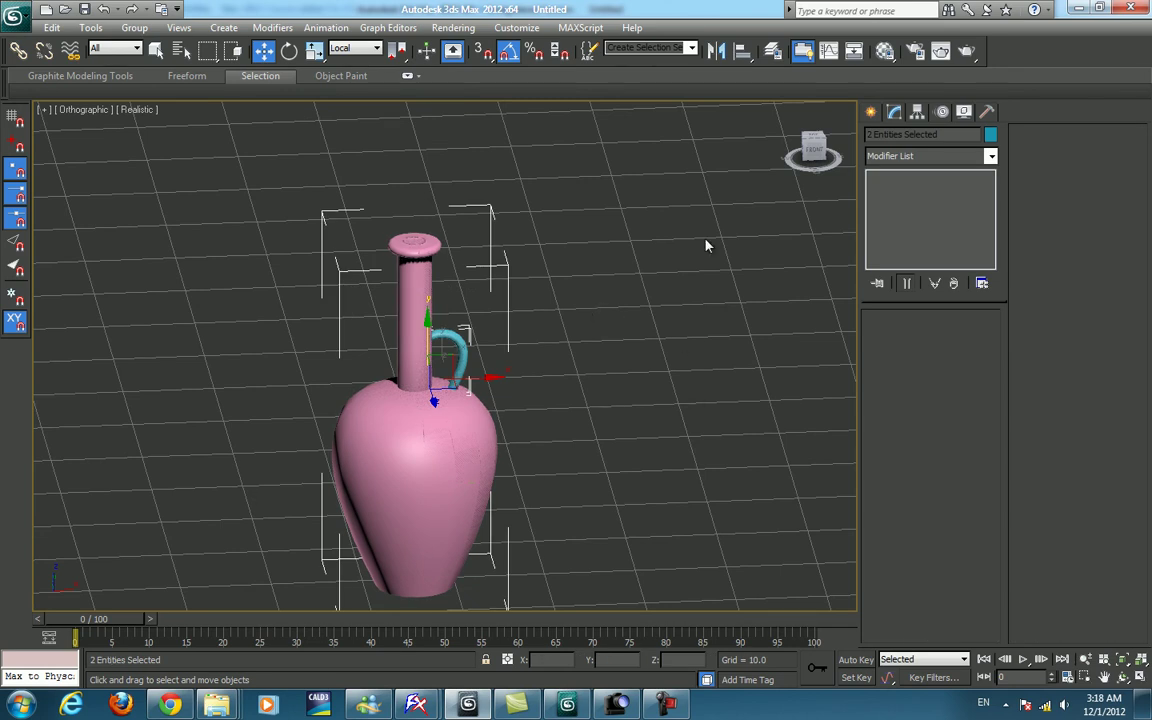
{"action": "left_click", "coordinate": [709, 240]}
{"action": "key", "text": "ctrl+a"}
{"action": "left_click", "coordinate": [990, 134]}
Set the vase and handle to grey and select the pair.
{"action": "left_click", "coordinate": [650, 443]}
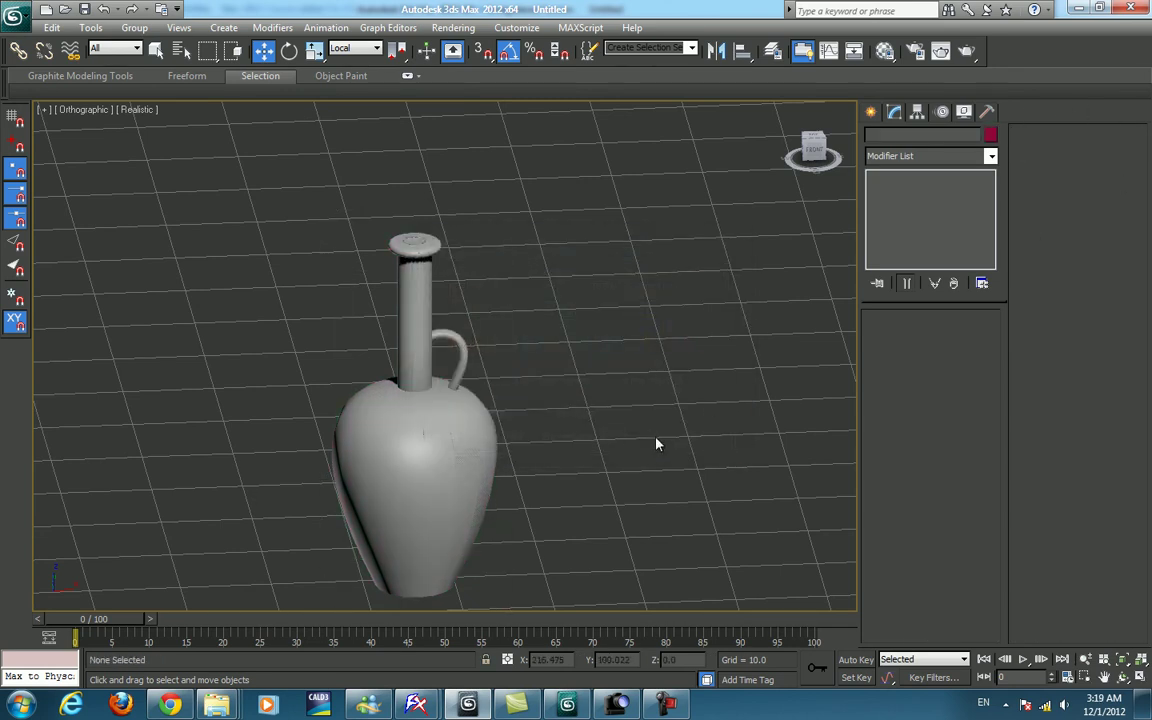
{"action": "scroll", "coordinate": [624, 352], "scroll_direction": "down", "scroll_amount": 5}
{"action": "left_click", "coordinate": [433, 390]}
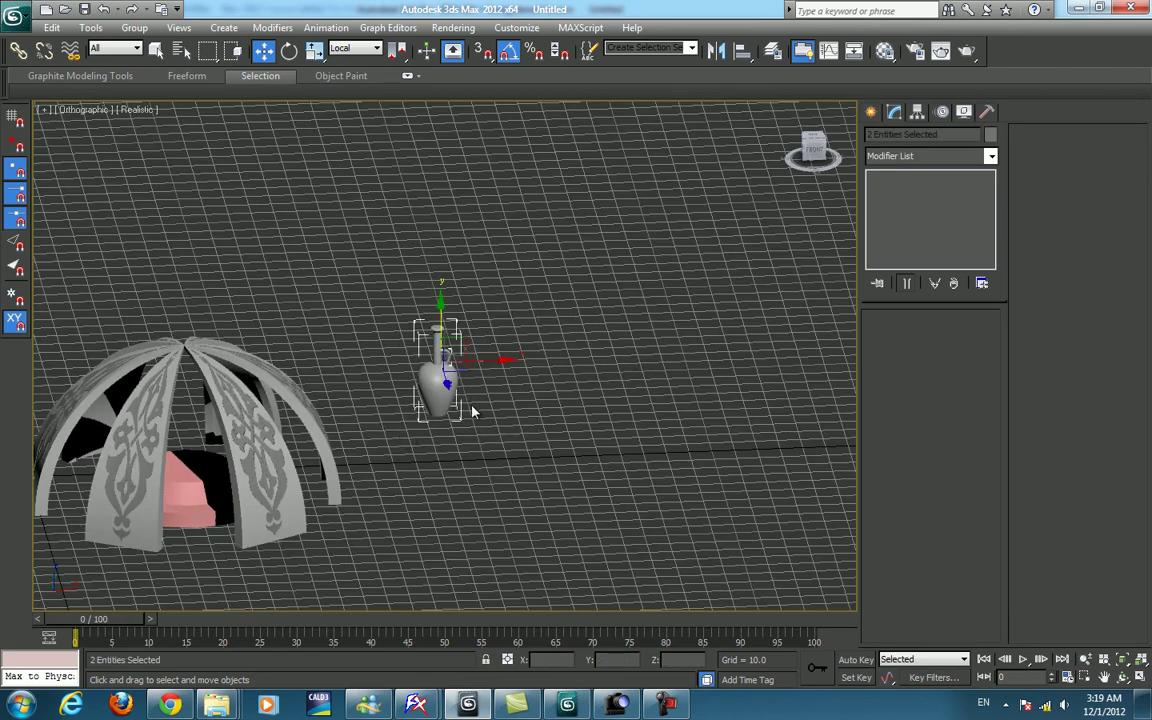
{"action": "key", "text": "t"}
{"action": "key", "text": "z"}
In Front view, move the vase and handle left toward the dome.
{"action": "key", "text": "f"}
{"action": "scroll", "coordinate": [489, 391], "scroll_direction": "down", "scroll_amount": 5}
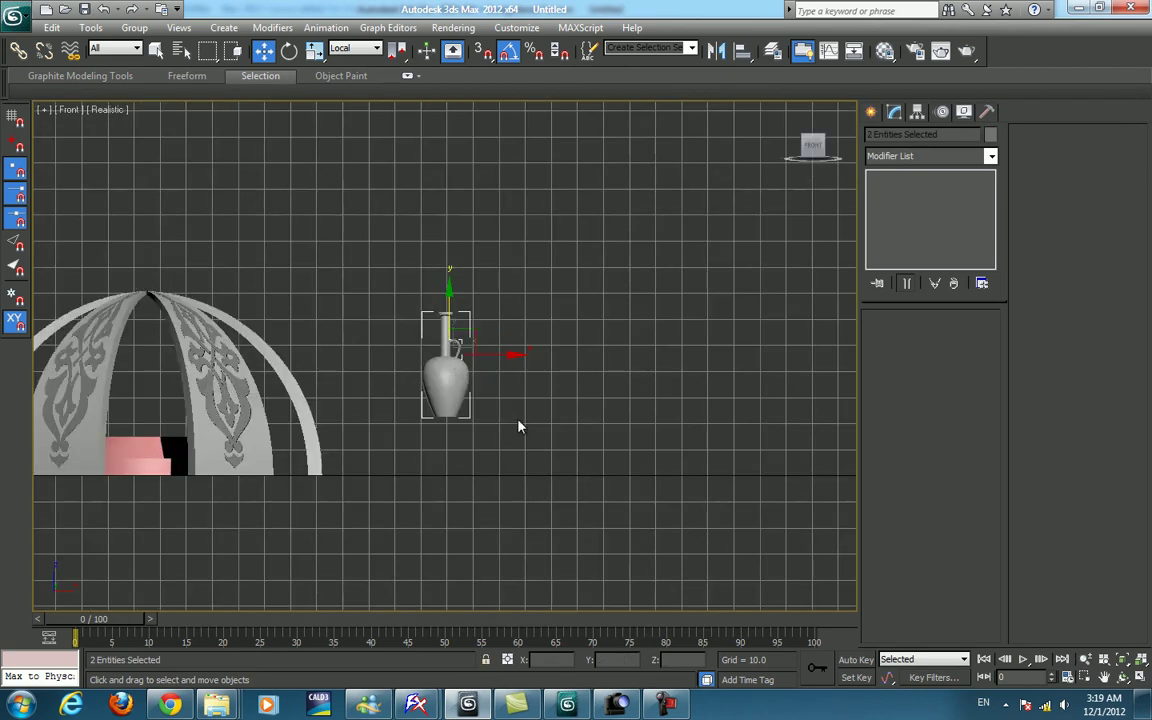
{"action": "scroll", "coordinate": [519, 424], "scroll_direction": "up", "scroll_amount": 1}
{"action": "key", "text": "e"}
{"action": "key", "text": "w"}
{"action": "mouse_move", "coordinate": [565, 376]}
{"action": "left_mouse_down"}
{"action": "mouse_move", "coordinate": [300, 395]}
{"action": "mouse_move", "coordinate": [552, 388]}
{"action": "left_mouse_up"}
{"action": "key", "text": "r"}
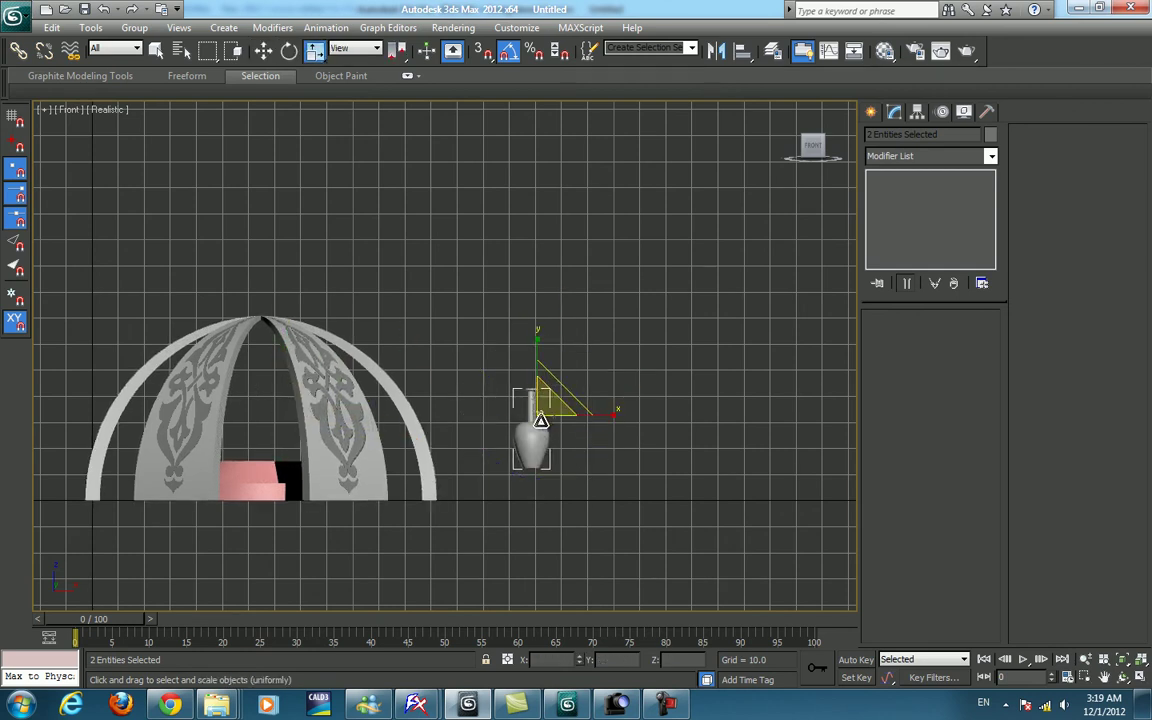
{"action": "key", "text": "r"}
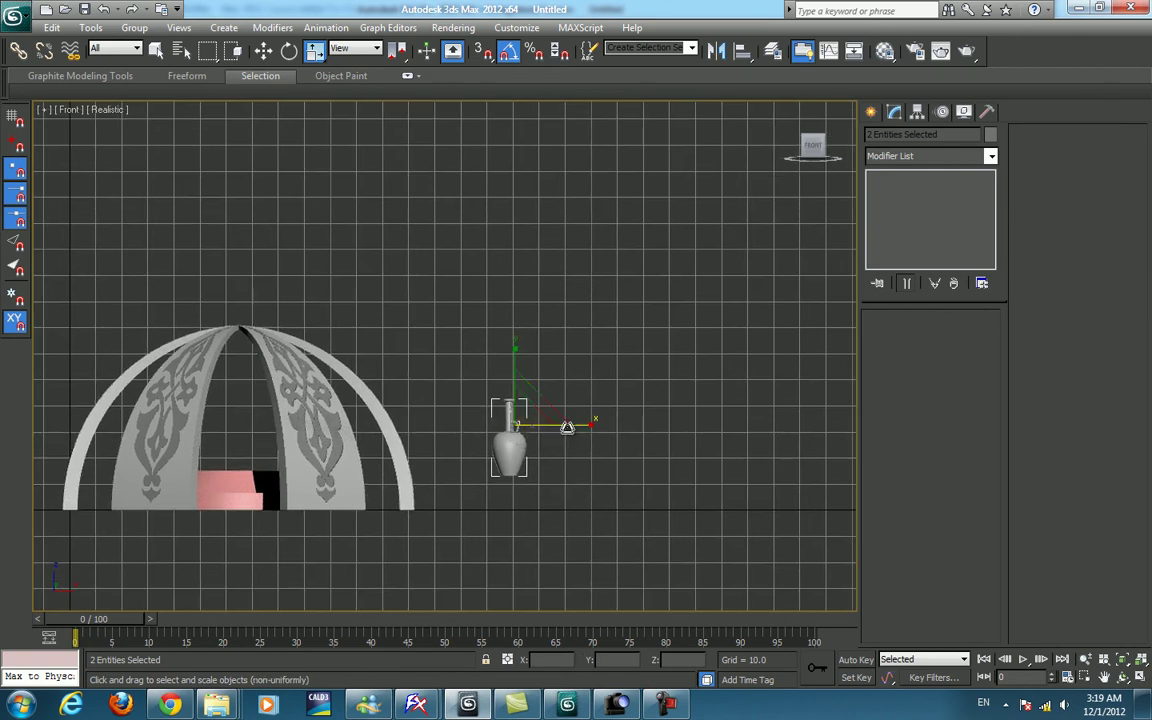
Frame the vase in Perspective view and open the Group menu.
{"action": "key", "text": "p"}
{"action": "key", "text": "z"}
{"action": "mouse_move", "coordinate": [565, 424]}
{"action": "middle_mouse_down", "text": "alt"}
{"action": "mouse_move", "coordinate": [548, 458]}
{"action": "mouse_move", "coordinate": [578, 467]}
{"action": "middle_mouse_up", "text": "alt"}
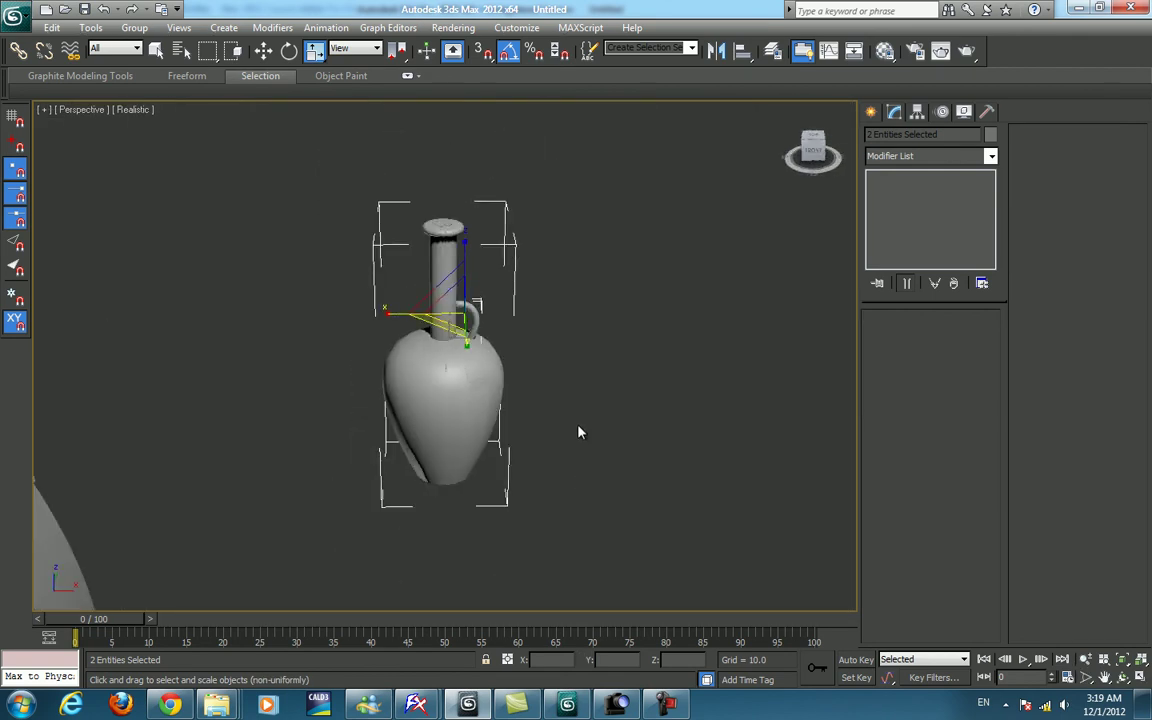
{"action": "left_click", "coordinate": [132, 28]}
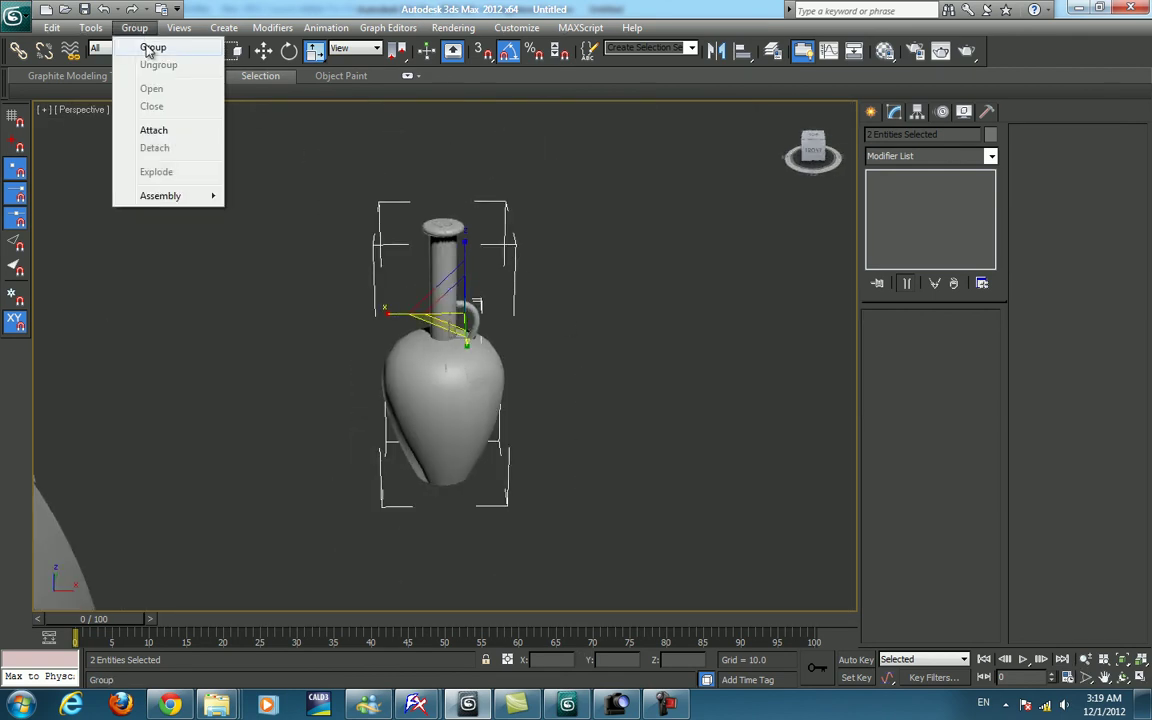
Select the top vertex of the vase profile in Front view with Show End Result off.
{"action": "left_click", "coordinate": [300, 300]}
{"action": "left_click", "coordinate": [443, 400]}
{"action": "left_click", "coordinate": [904, 202]}
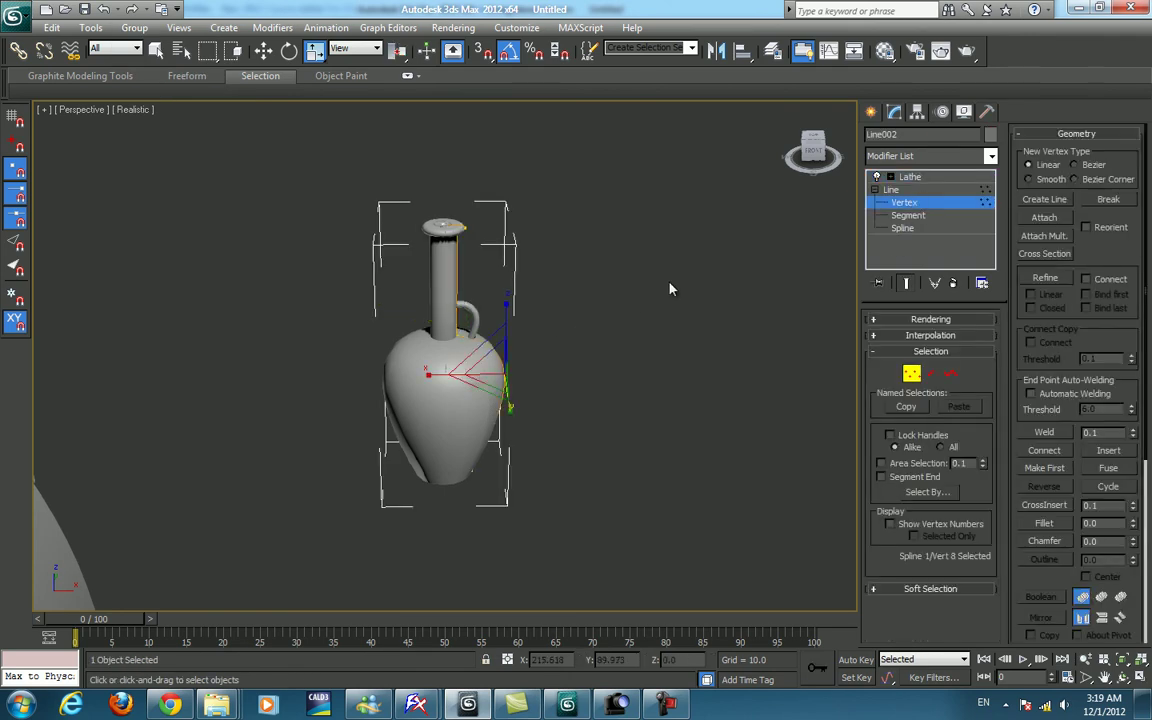
{"action": "key", "text": "f"}
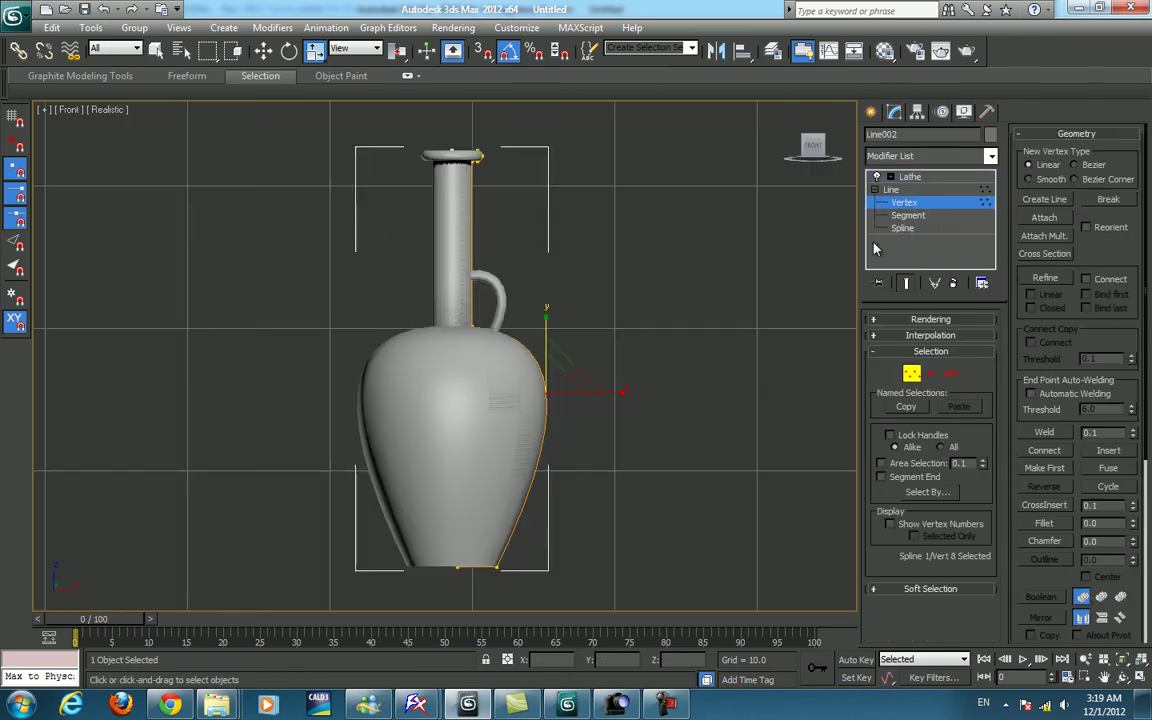
{"action": "left_click", "coordinate": [907, 283]}
{"action": "scroll", "coordinate": [510, 233], "scroll_direction": "up", "scroll_amount": 5}
{"action": "left_click_drag", "start_coordinate": [527, 241], "coordinate": [564, 224]}
{"action": "key", "text": "w"}
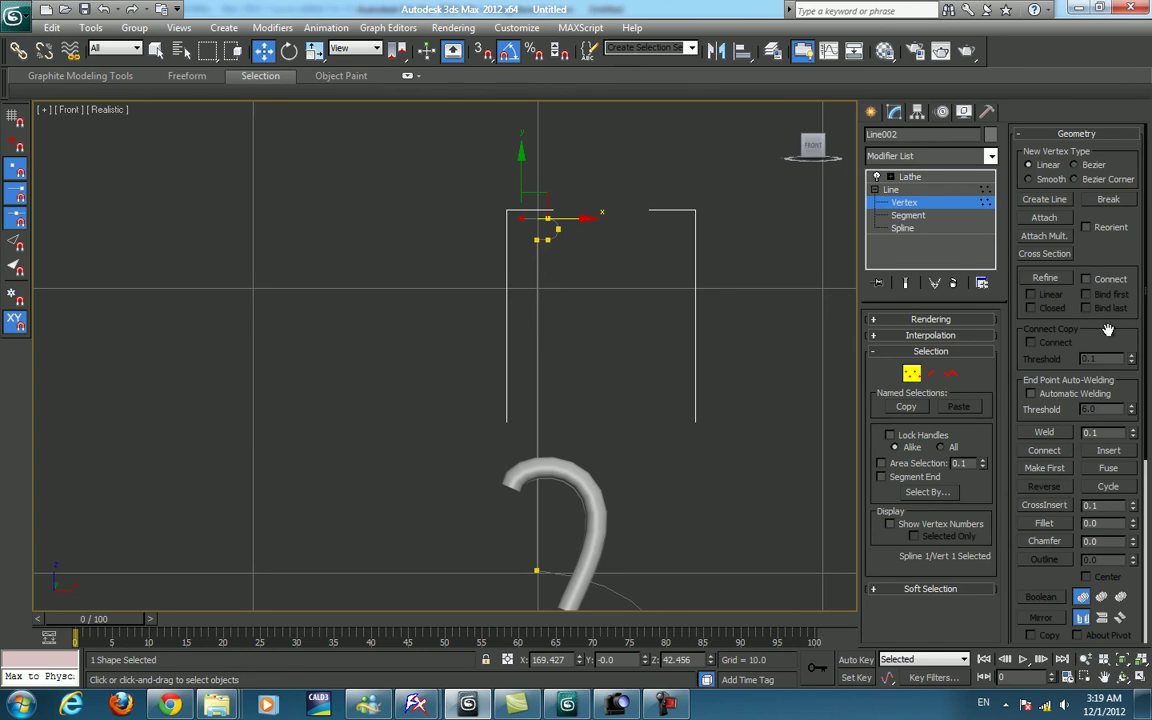
Draw a vertical line down the neck, weld its end vertices, and preview the lathe.
{"action": "left_click", "coordinate": [1044, 199]}
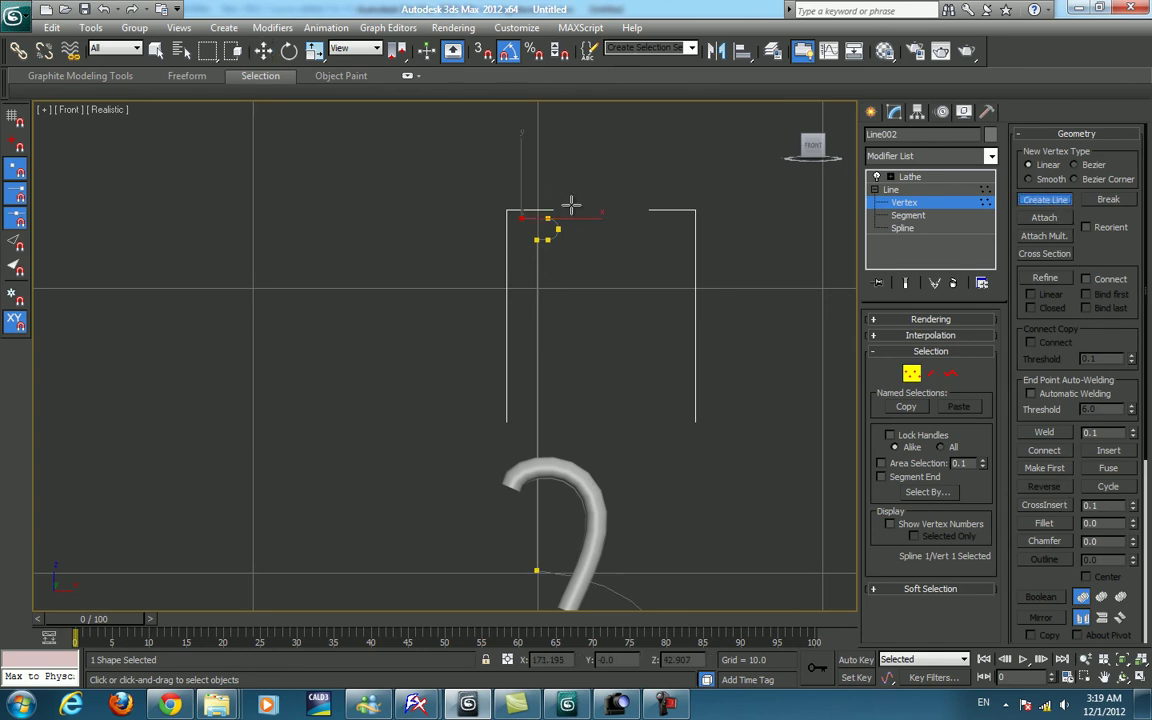
{"action": "left_click", "coordinate": [520, 219]}
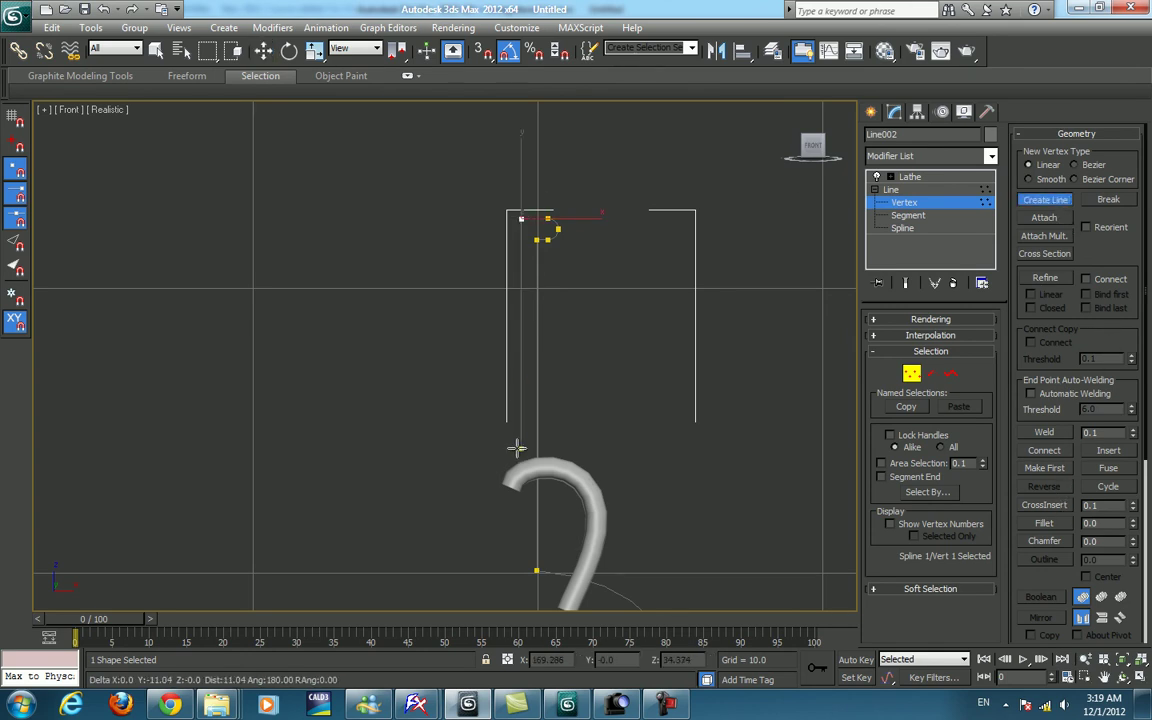
{"action": "left_click", "coordinate": [521, 523]}
{"action": "right_click", "coordinate": [491, 250]}
{"action": "left_click_drag", "start_coordinate": [492, 176], "coordinate": [538, 216]}
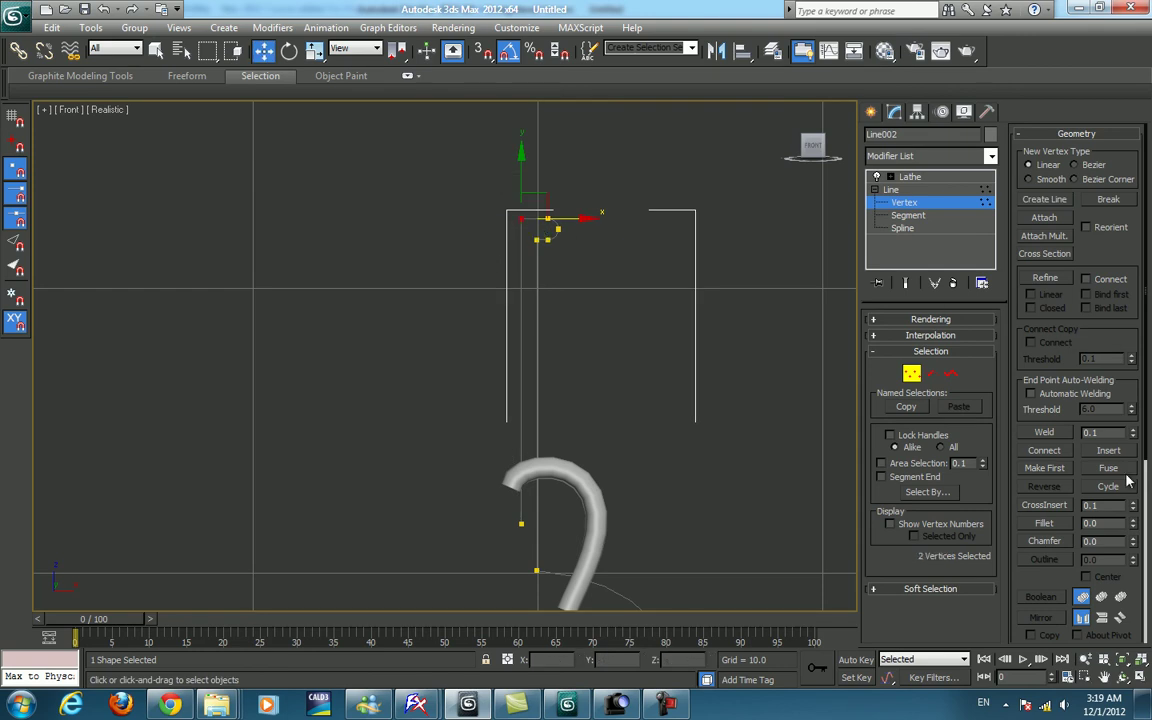
{"action": "left_click", "coordinate": [1052, 433]}
{"action": "left_click", "coordinate": [906, 284]}
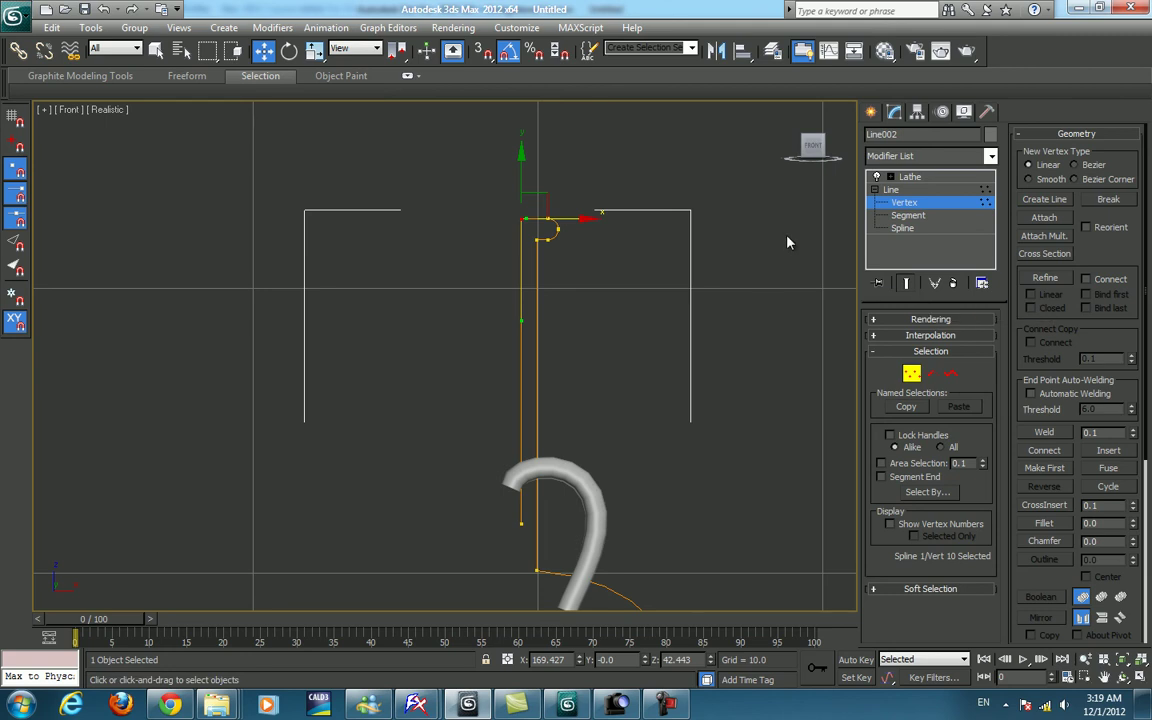
{"action": "left_click", "coordinate": [907, 284]}
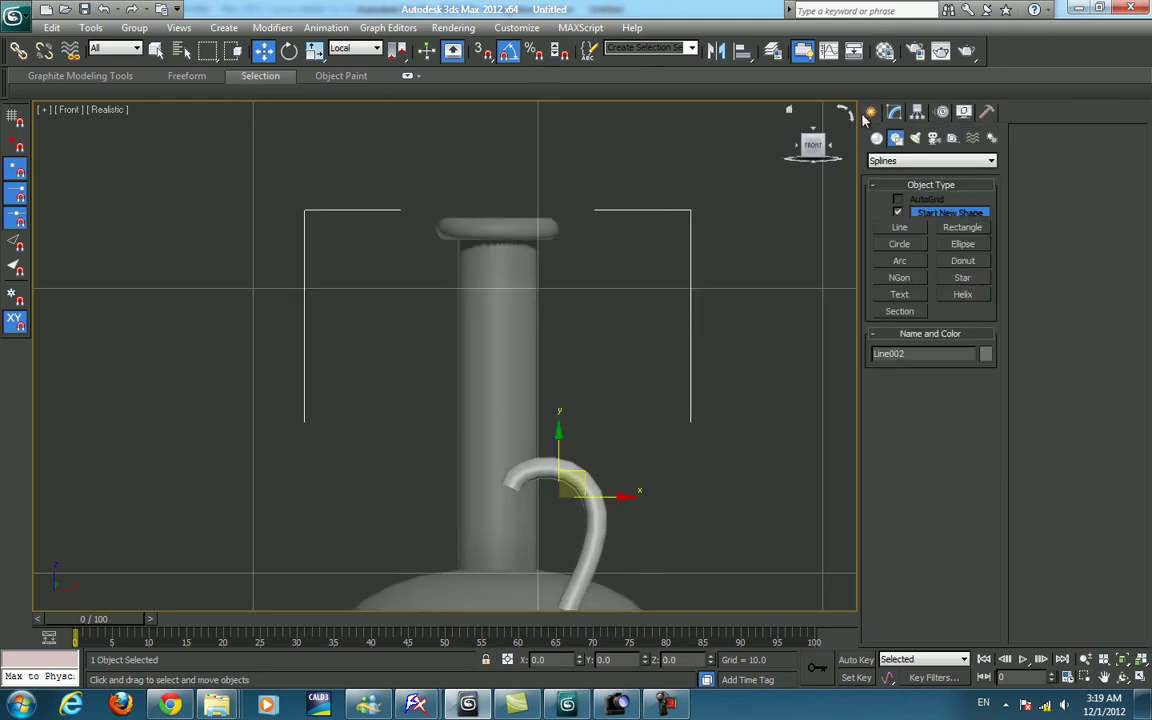
Select the bottle and its handle and group them as Group007.
{"action": "key", "text": "F3"}
{"action": "middle_click_drag", "start_coordinate": [594, 476], "coordinate": [602, 298]}
{"action": "scroll", "coordinate": [610, 418], "scroll_direction": "down", "scroll_amount": 2}
{"action": "key", "text": "F4"}
{"action": "scroll", "coordinate": [610, 418], "scroll_direction": "down", "scroll_amount": 2}
{"action": "left_click", "coordinate": [489, 500]}
{"action": "scroll", "coordinate": [550, 348], "scroll_direction": "down", "scroll_amount": 2}
{"action": "left_click", "coordinate": [134, 27]}
{"action": "left_click", "coordinate": [155, 43]}
{"action": "left_click", "coordinate": [594, 378]}
In the Front view, tilt Group007 by -10° and set reference coordinates to View.
{"action": "left_click", "coordinate": [601, 443]}
{"action": "left_click", "coordinate": [466, 504]}
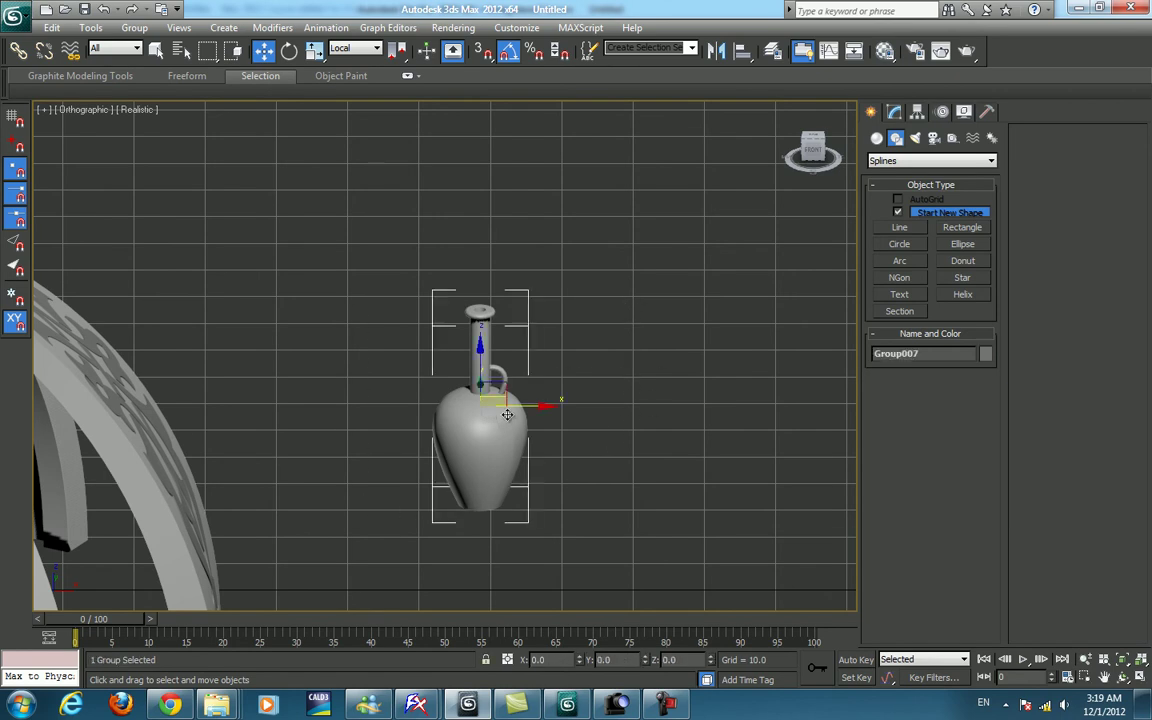
{"action": "key", "text": "f"}
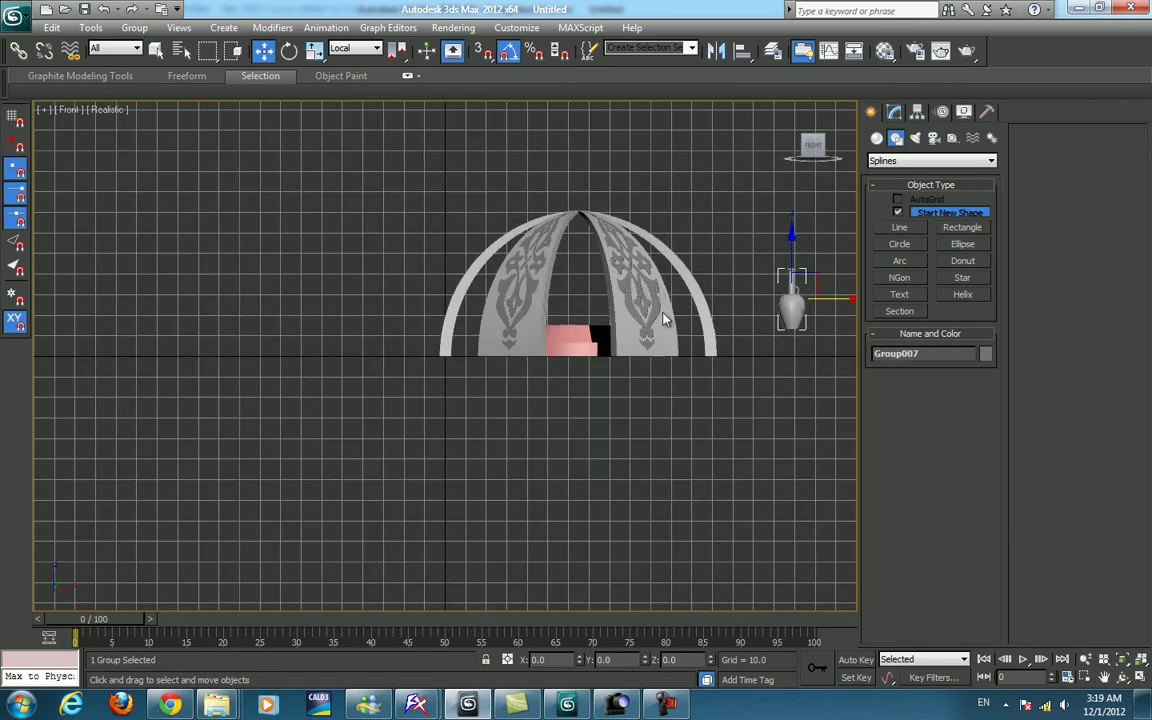
{"action": "middle_click_drag", "start_coordinate": [663, 314], "coordinate": [660, 386]}
{"action": "scroll", "coordinate": [660, 386], "scroll_direction": "up", "scroll_amount": 3}
{"action": "scroll", "coordinate": [386, 386], "scroll_direction": "up", "scroll_amount": 2}
{"action": "key", "text": "e"}
{"action": "scroll", "coordinate": [663, 424], "scroll_direction": "down", "scroll_amount": 1}
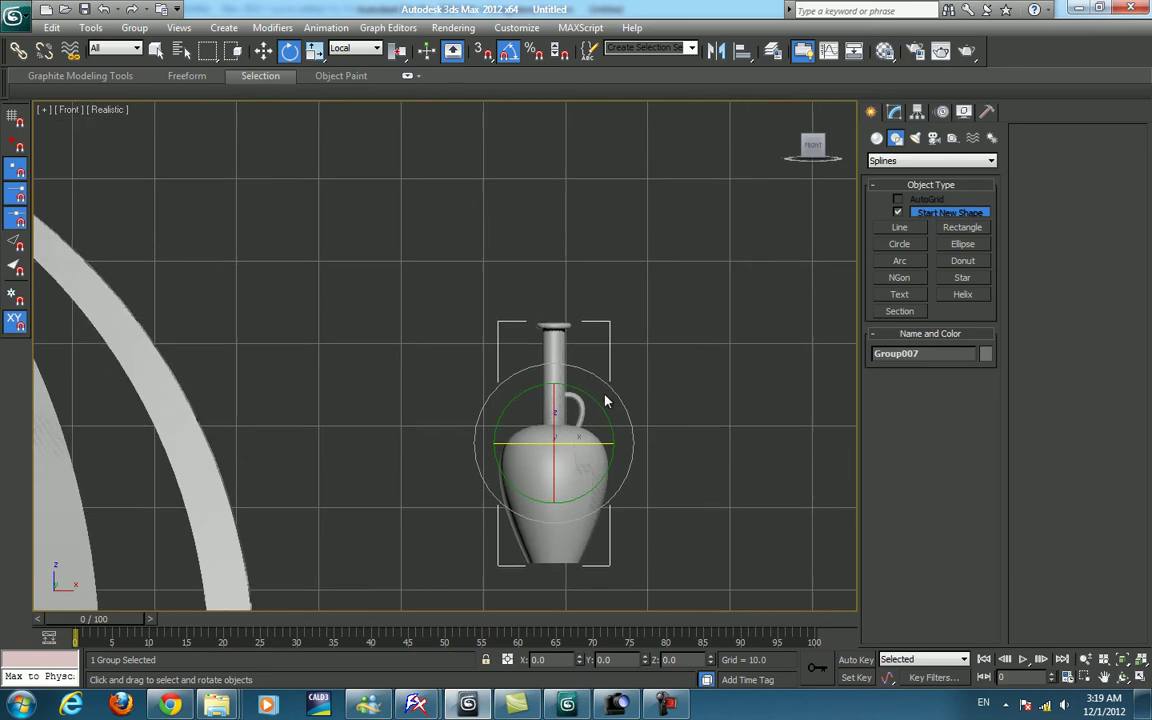
{"action": "scroll", "coordinate": [607, 401], "scroll_direction": "up", "scroll_amount": 2}
{"action": "left_click_drag", "start_coordinate": [645, 435], "coordinate": [637, 431]}
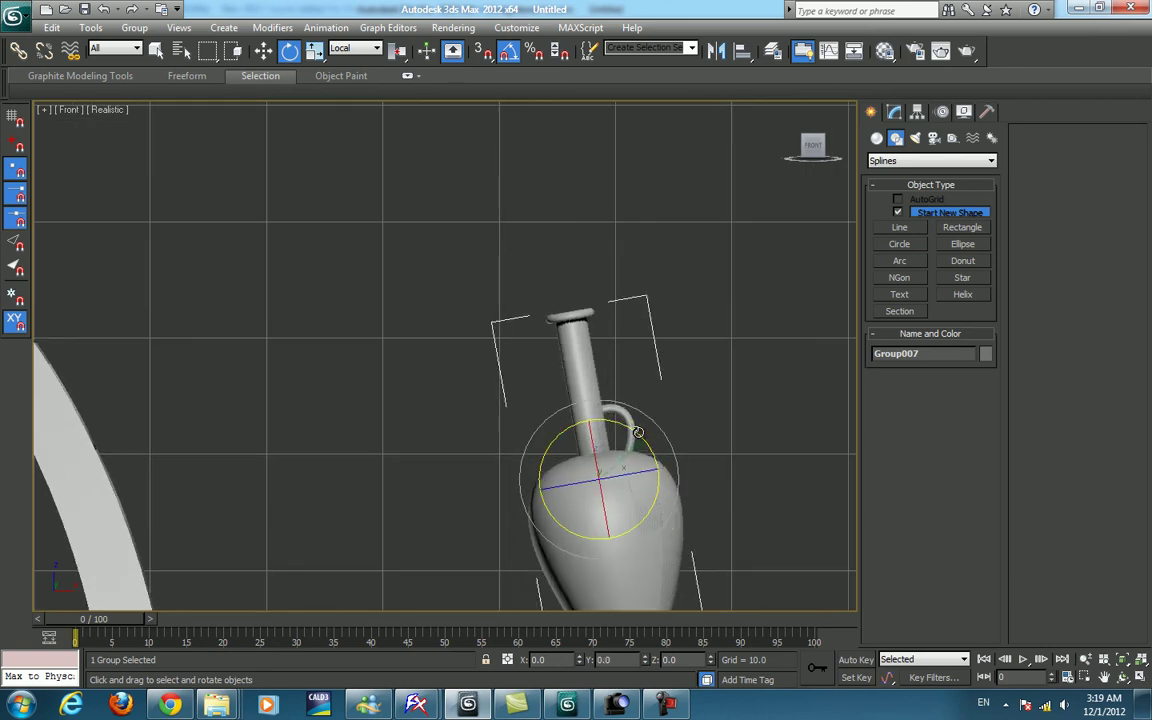
{"action": "scroll", "coordinate": [630, 433], "scroll_direction": "down", "scroll_amount": 2}
{"action": "key", "text": "w"}
{"action": "left_click", "coordinate": [365, 48]}
{"action": "left_click", "coordinate": [350, 60]}
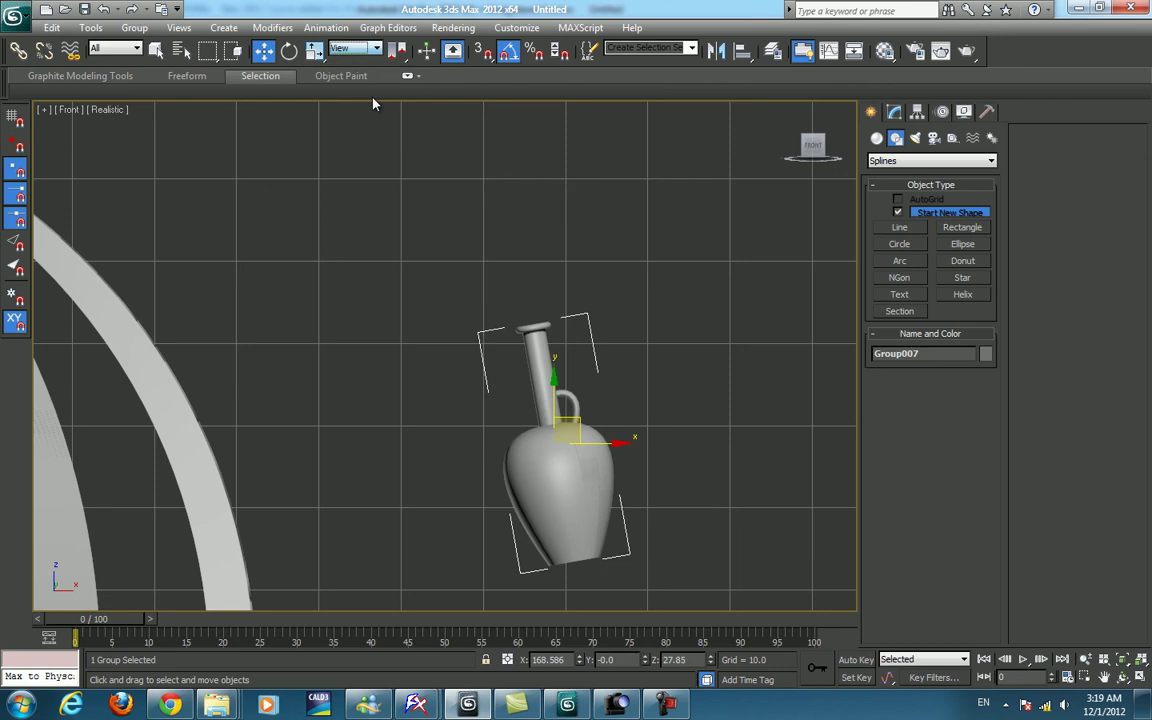
Move the group's pivot to the vase's left edge with Affect Pivot Only.
{"action": "left_click", "coordinate": [918, 113]}
{"action": "left_click", "coordinate": [924, 214]}
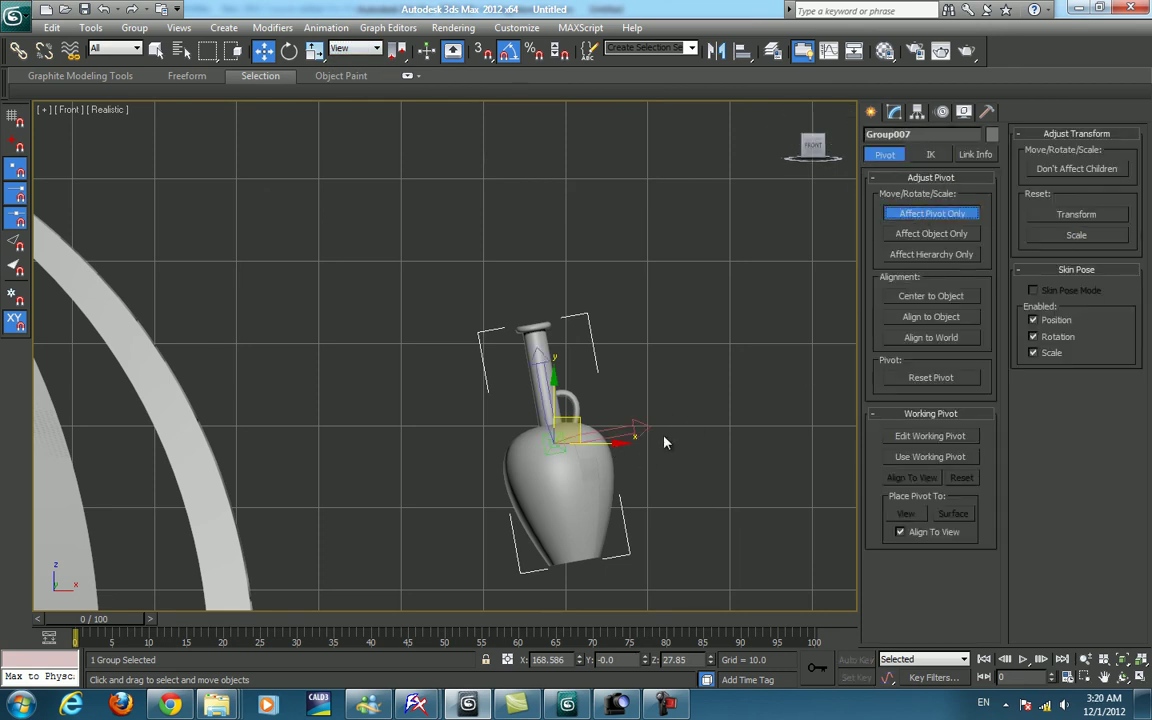
{"action": "left_click_drag", "start_coordinate": [605, 444], "coordinate": [551, 460]}
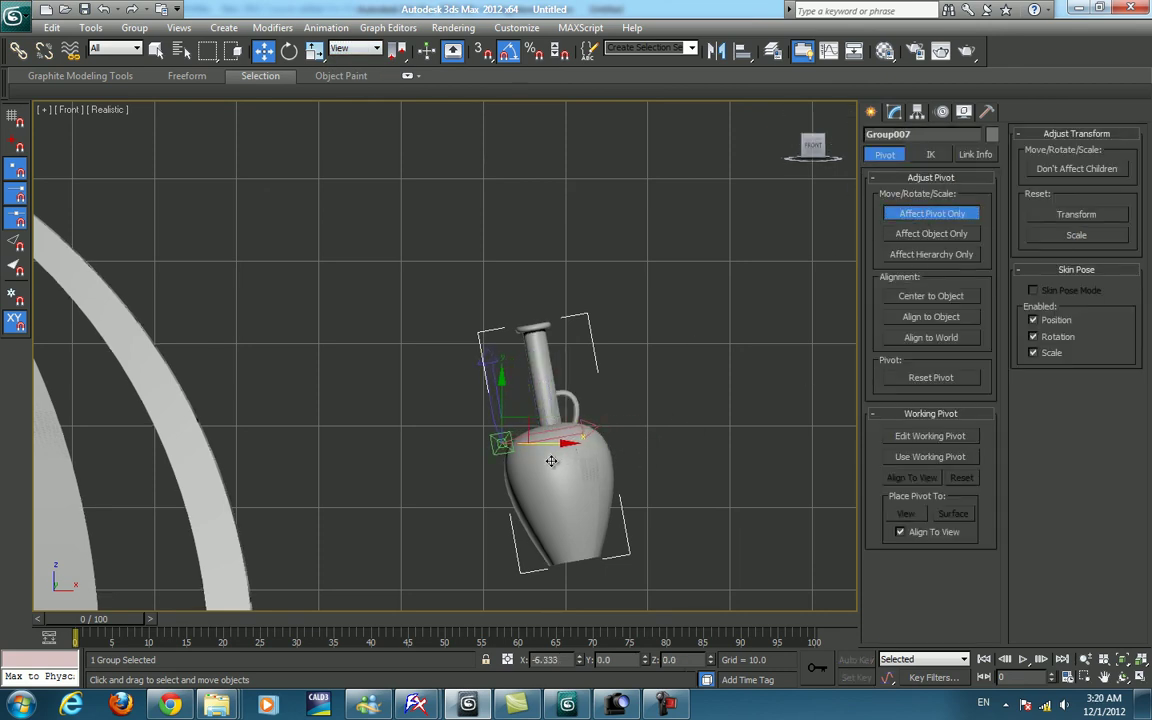
{"action": "left_click", "coordinate": [871, 111]}
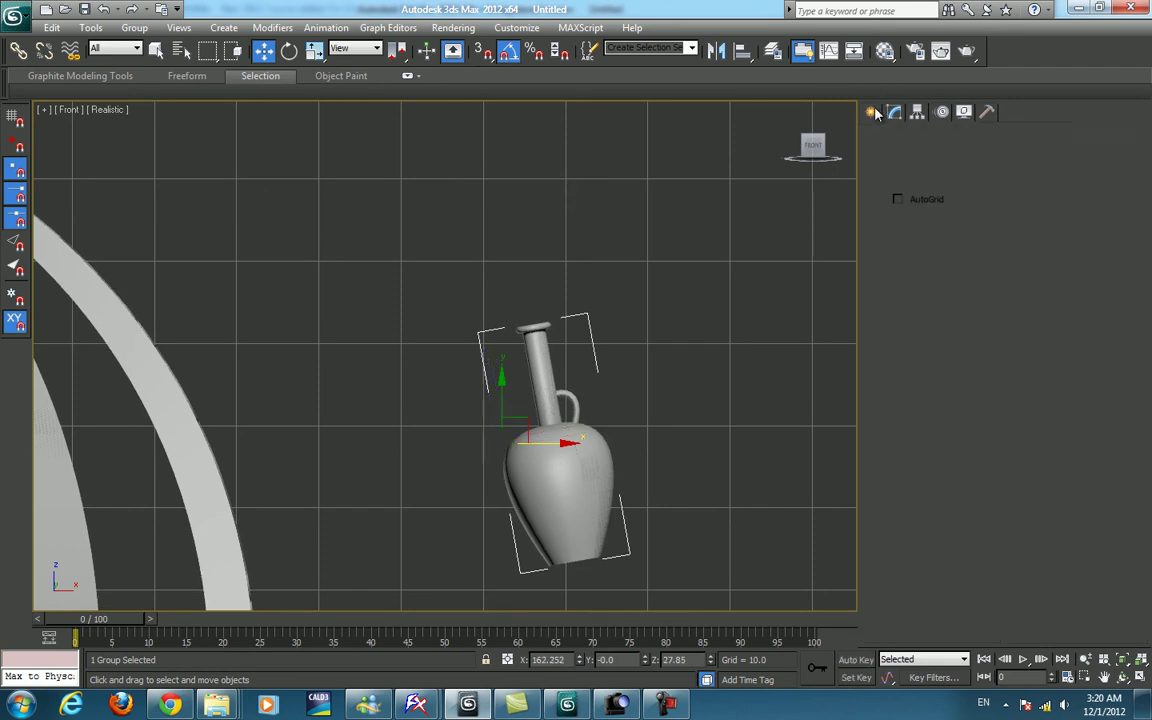
Turn on Angle Snap, test-rotate around the new pivot, and use View coordinates.
{"action": "middle_click_drag", "start_coordinate": [566, 328], "coordinate": [544, 368], "text": "alt"}
{"action": "key", "text": "e"}
{"action": "key", "text": "a"}
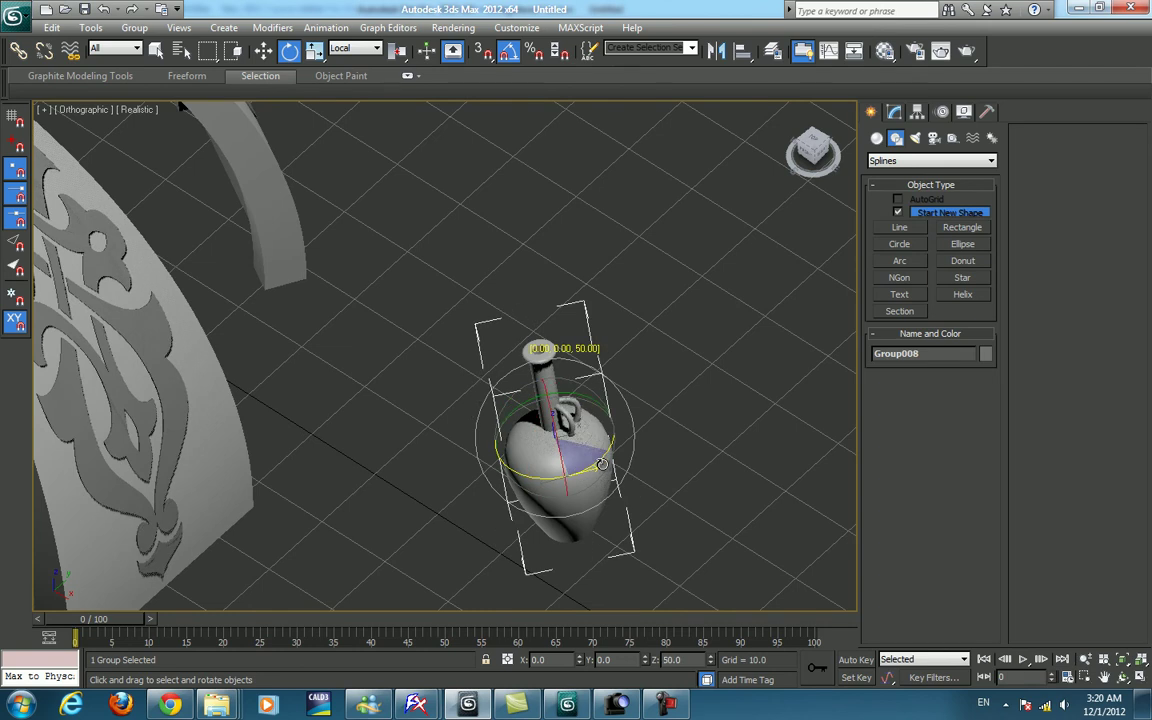
{"action": "mouse_move", "coordinate": [562, 480]}
{"action": "left_mouse_down"}
{"action": "mouse_move", "coordinate": [555, 470]}
{"action": "mouse_move", "coordinate": [652, 473]}
{"action": "left_mouse_up"}
{"action": "left_click", "coordinate": [356, 48]}
{"action": "left_click", "coordinate": [345, 64]}
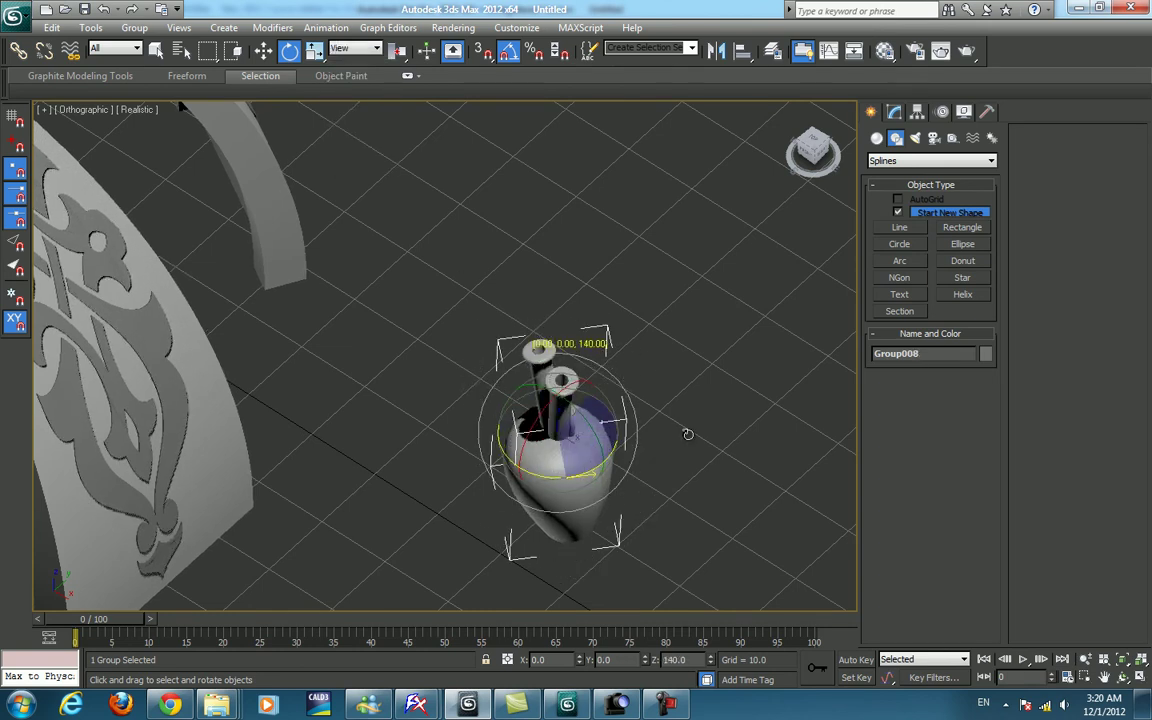
Shift-rotate the vase group 120° around its pivot to clone it.
{"action": "middle_click_drag", "start_coordinate": [652, 473], "coordinate": [722, 362], "text": "alt"}
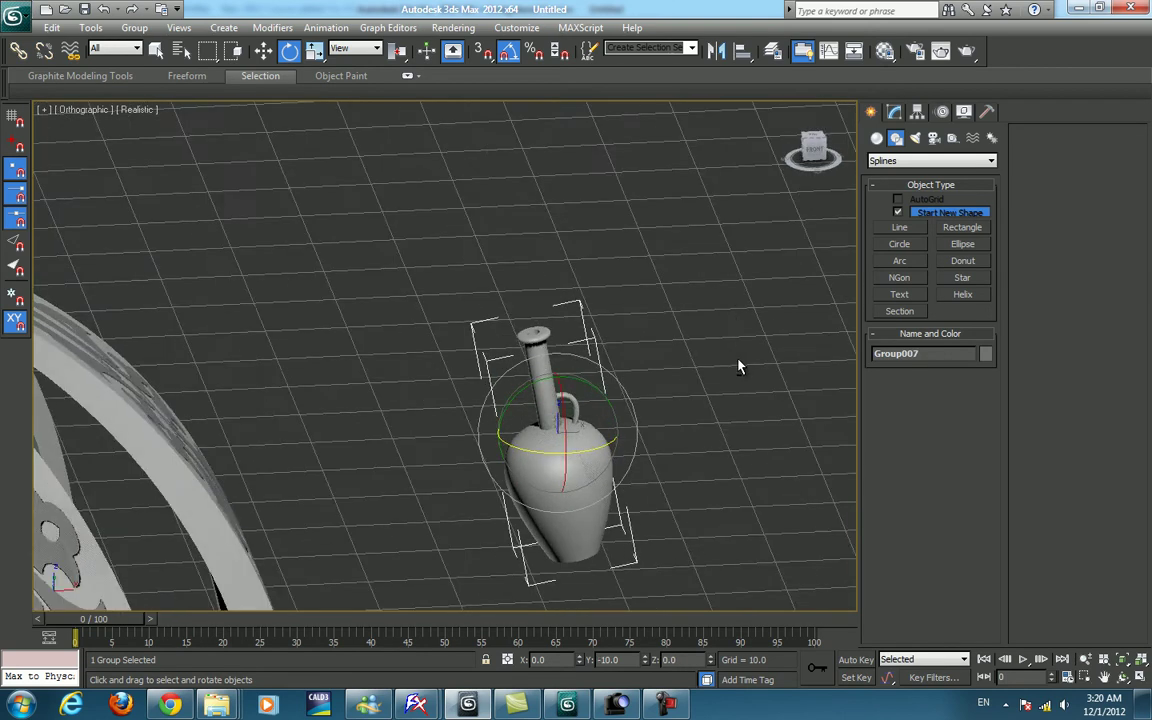
{"action": "left_click", "coordinate": [917, 111]}
{"action": "left_click", "coordinate": [931, 213]}
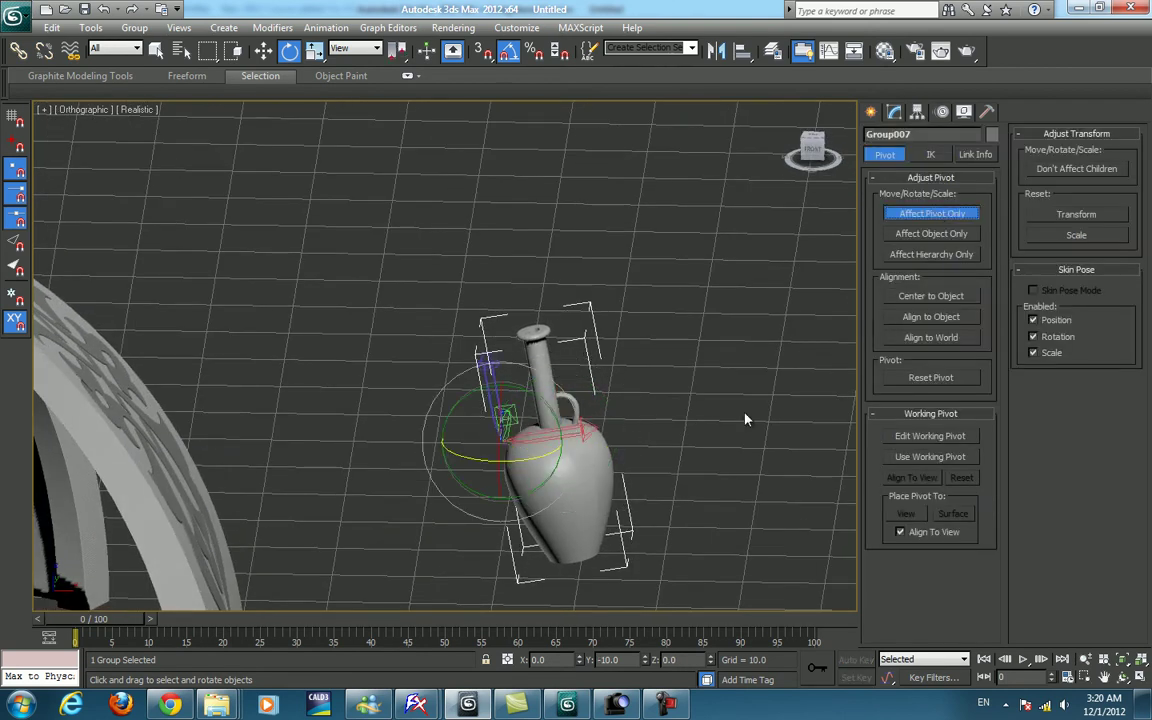
{"action": "left_click", "coordinate": [870, 111]}
{"action": "left_click_drag", "start_coordinate": [536, 452], "coordinate": [629, 436], "text": "shift"}
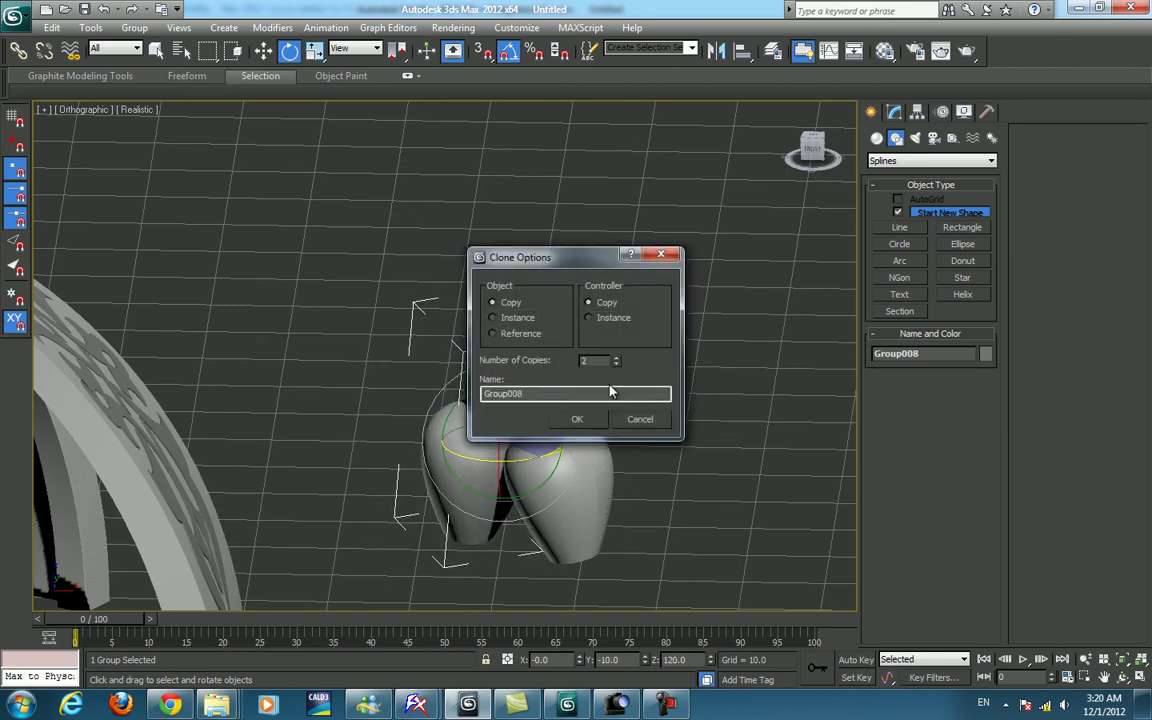
Confirm 2 instanced copies, then look down on the three-vase cluster in Perspective.
{"action": "left_click", "coordinate": [570, 418]}
{"action": "left_click", "coordinate": [689, 470]}
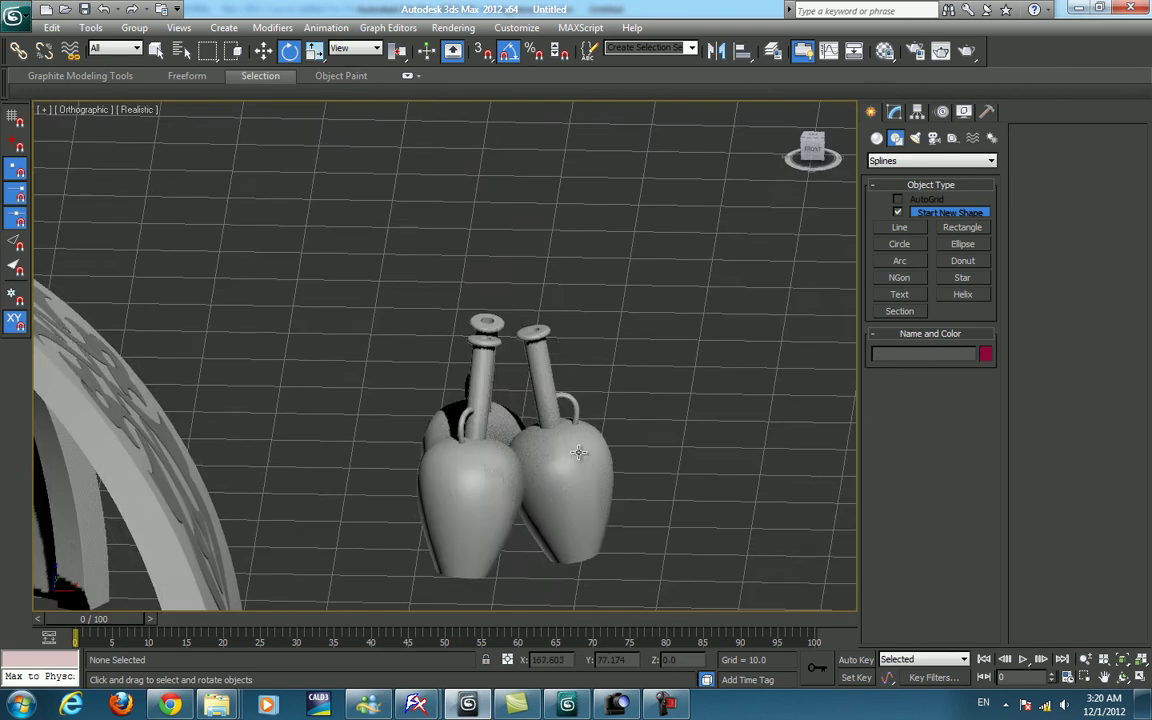
{"action": "left_click", "coordinate": [579, 452]}
{"action": "key", "text": "p"}
{"action": "scroll", "coordinate": [570, 460], "scroll_direction": "up", "scroll_amount": 3}
{"action": "scroll", "coordinate": [540, 440], "scroll_direction": "up", "scroll_amount": 3}
{"action": "mouse_move", "coordinate": [502, 426]}
{"action": "middle_mouse_down", "text": "alt"}
{"action": "mouse_move", "coordinate": [543, 512]}
{"action": "mouse_move", "coordinate": [584, 473]}
{"action": "mouse_move", "coordinate": [562, 568]}
{"action": "mouse_move", "coordinate": [579, 602]}
{"action": "mouse_move", "coordinate": [581, 478]}
{"action": "middle_mouse_up", "text": "alt"}
{"action": "left_click", "coordinate": [586, 473]}
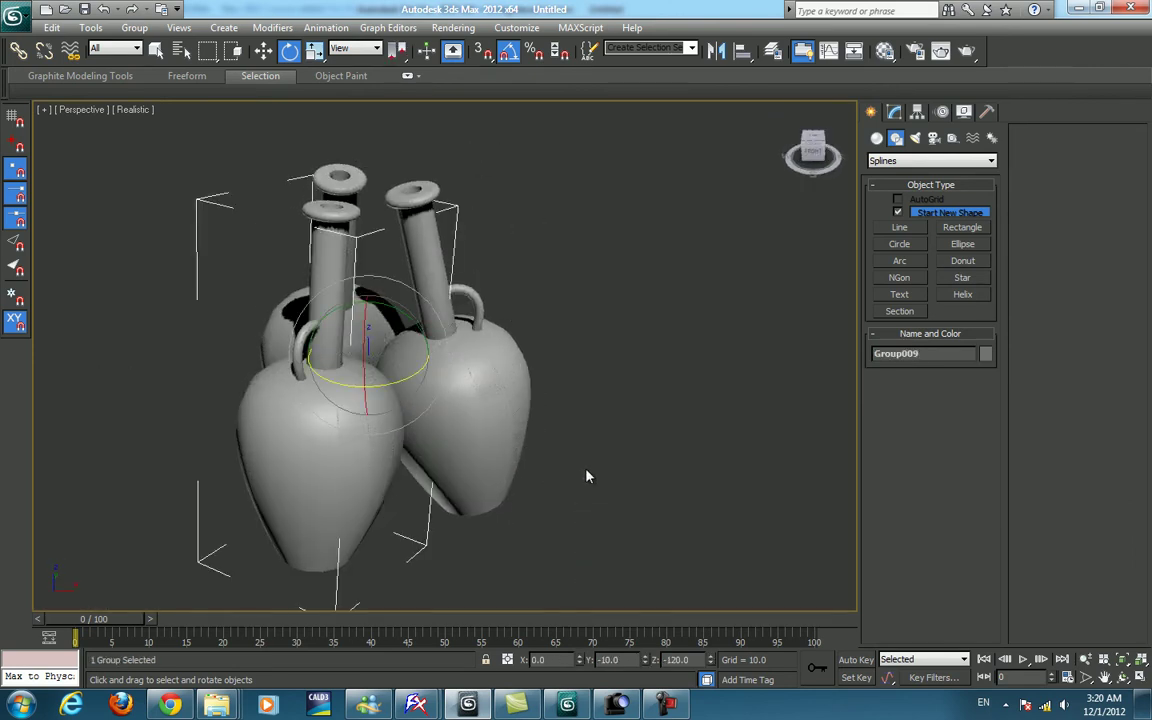
Isolate the selected vase and draw a vertical guide line beside it in Front view.
{"action": "key", "text": "alt+q"}
{"action": "key", "text": "f"}
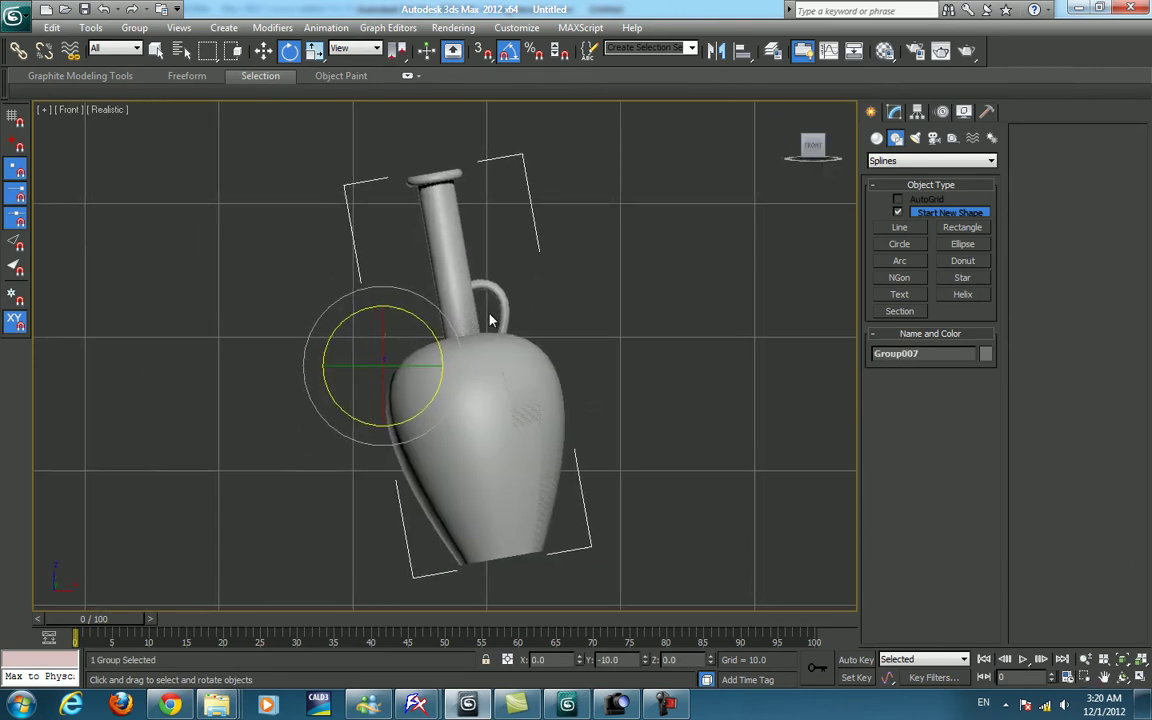
{"action": "left_click", "coordinate": [917, 229]}
{"action": "left_click", "coordinate": [386, 537]}
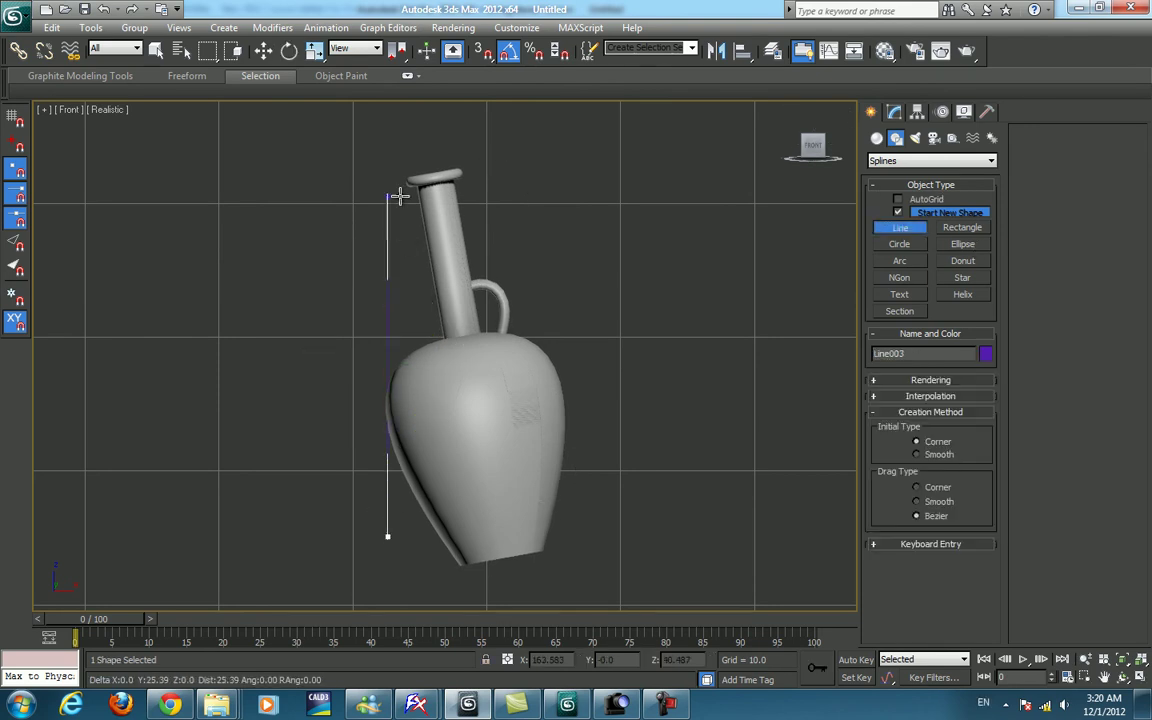
{"action": "left_click", "coordinate": [388, 118]}
{"action": "right_click", "coordinate": [388, 118]}
Rotate the vase group a further 5° and nudge it slightly right.
{"action": "key", "text": "e"}
{"action": "left_click", "coordinate": [479, 347]}
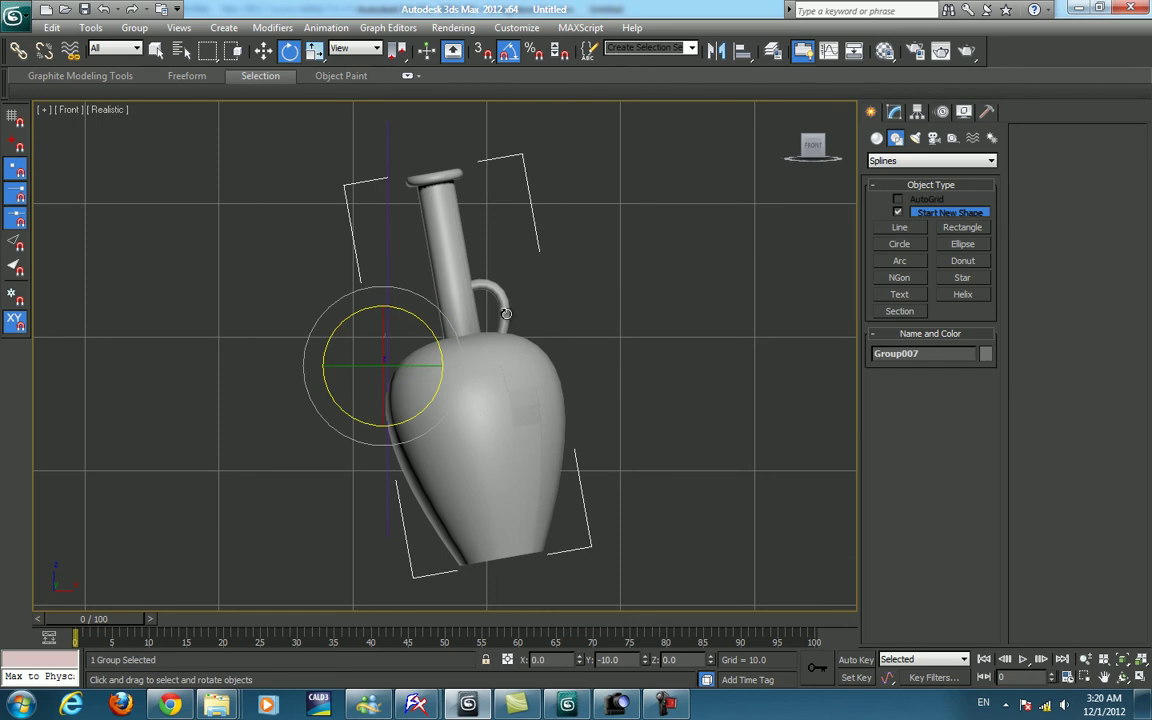
{"action": "left_click_drag", "start_coordinate": [418, 325], "coordinate": [414, 312]}
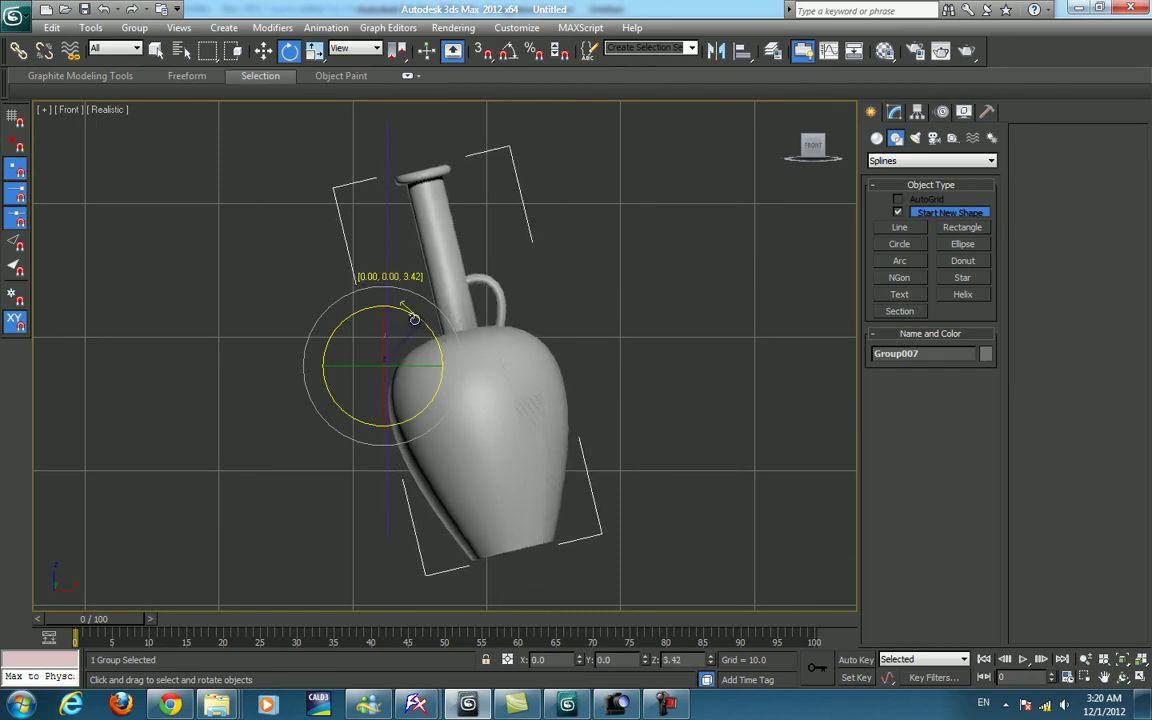
{"action": "key", "text": "w"}
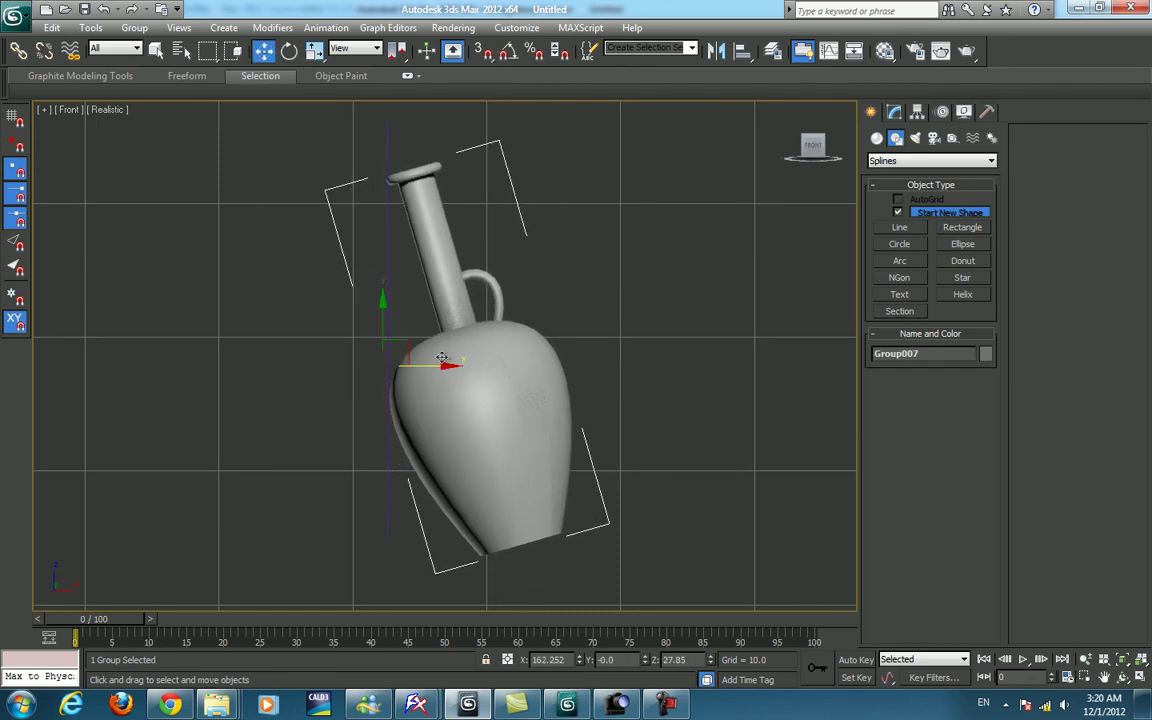
{"action": "left_click_drag", "start_coordinate": [437, 371], "coordinate": [441, 370]}
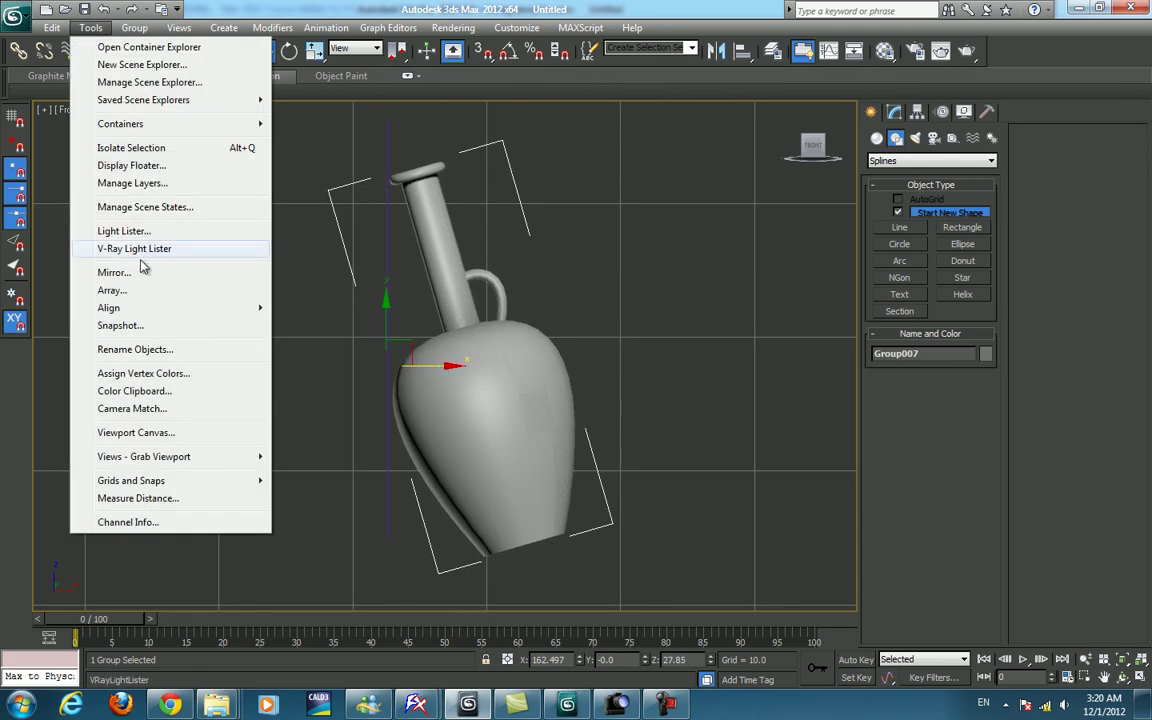
Array the vase group into 3 instances, then frame and select all three groups.
{"action": "left_click", "coordinate": [118, 290]}
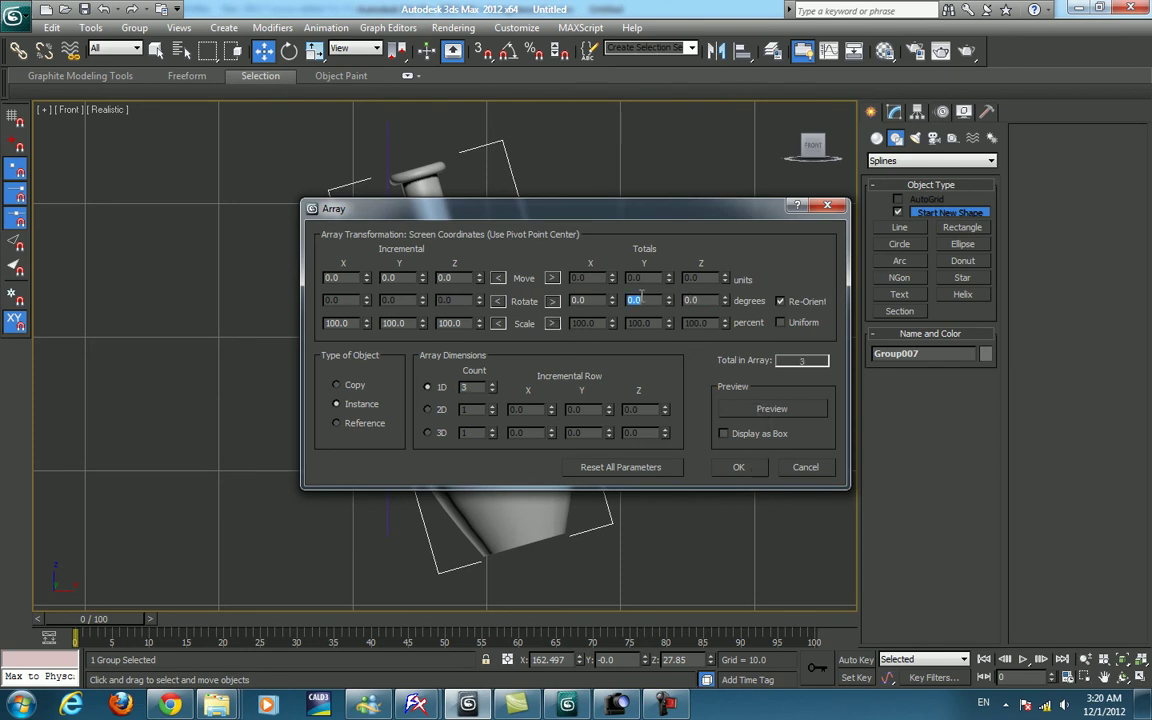
{"action": "left_click", "coordinate": [740, 466]}
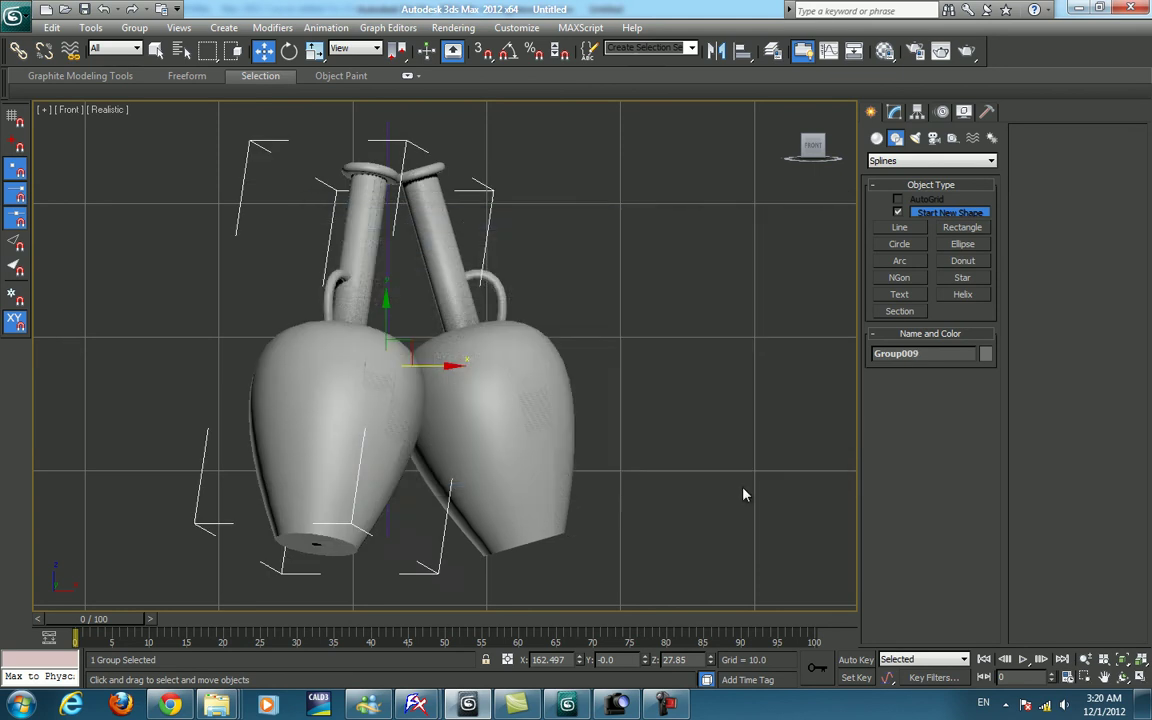
{"action": "left_click", "coordinate": [470, 249]}
{"action": "mouse_move", "coordinate": [470, 249]}
{"action": "middle_mouse_down", "text": "alt"}
{"action": "mouse_move", "coordinate": [447, 290]}
{"action": "mouse_move", "coordinate": [417, 426]}
{"action": "middle_mouse_up", "text": "alt"}
{"action": "key", "text": "z"}
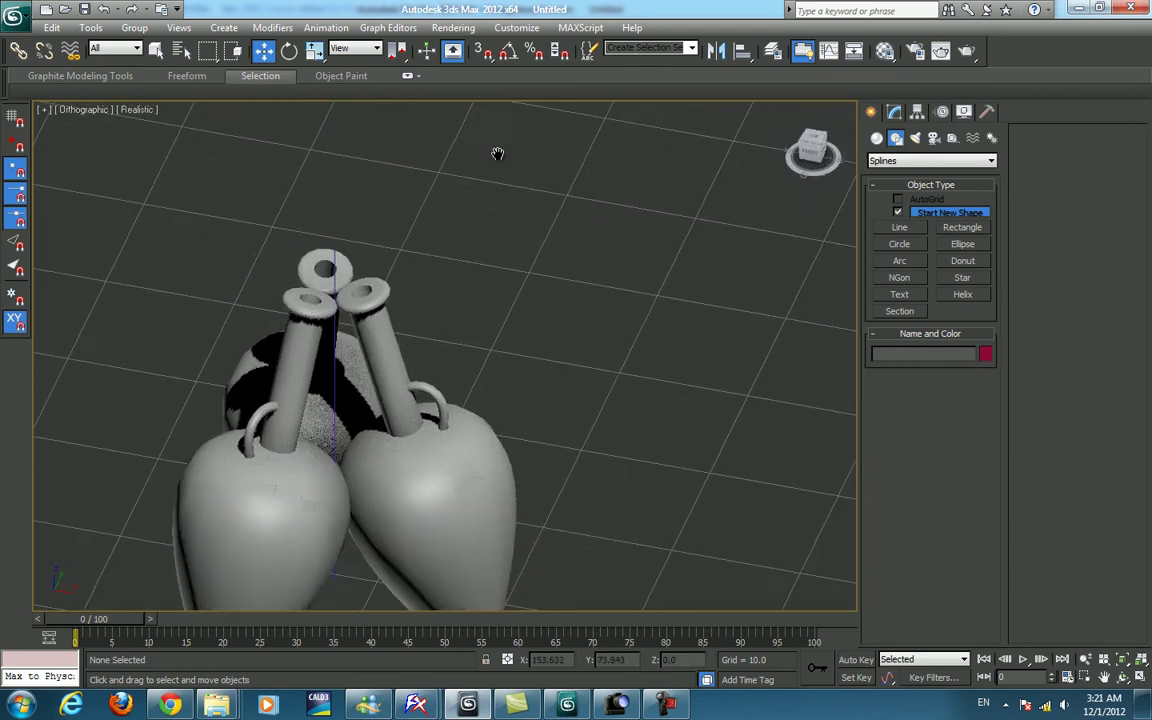
{"action": "scroll", "coordinate": [455, 350], "scroll_direction": "down", "scroll_amount": 5}
{"action": "left_click_drag", "start_coordinate": [532, 216], "coordinate": [353, 457]}
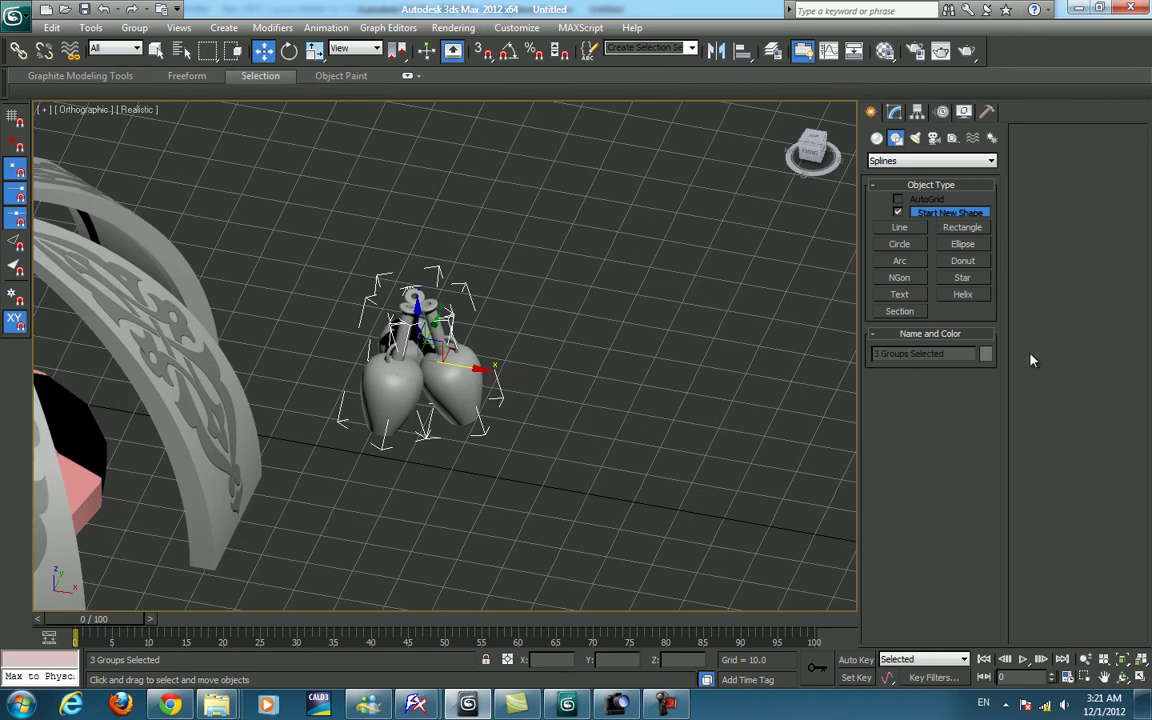
Group the three selected vases as Group010 in the Top view.
{"action": "key", "text": "t"}
{"action": "left_click", "coordinate": [130, 29]}
{"action": "left_click", "coordinate": [153, 47]}
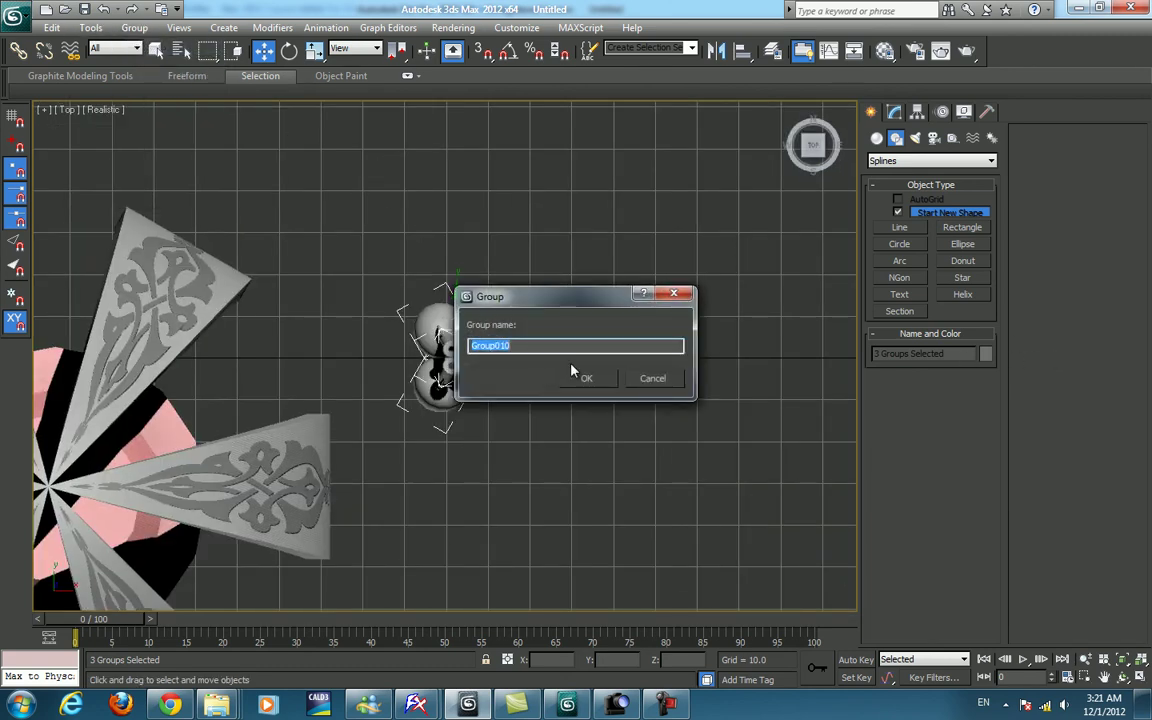
{"action": "left_click", "coordinate": [580, 375]}
Align Group010 to the dome arch, Line001.
{"action": "middle_click_drag", "start_coordinate": [428, 401], "coordinate": [668, 321]}
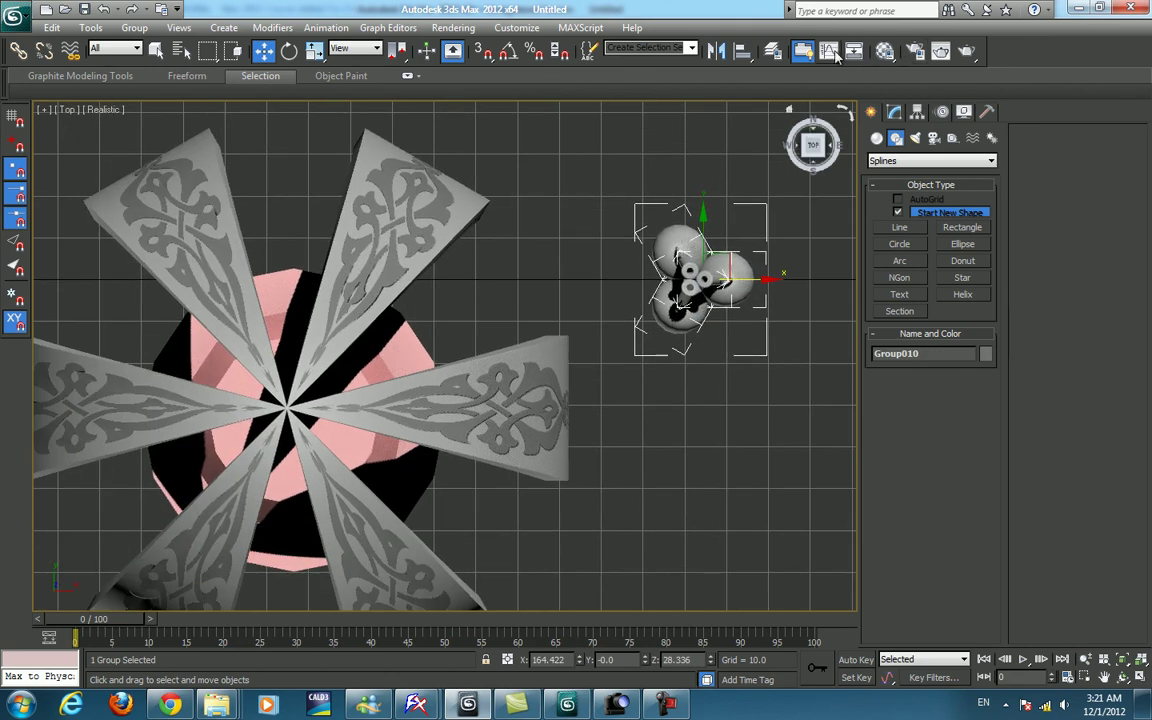
{"action": "left_click", "coordinate": [742, 51]}
{"action": "left_click", "coordinate": [338, 442]}
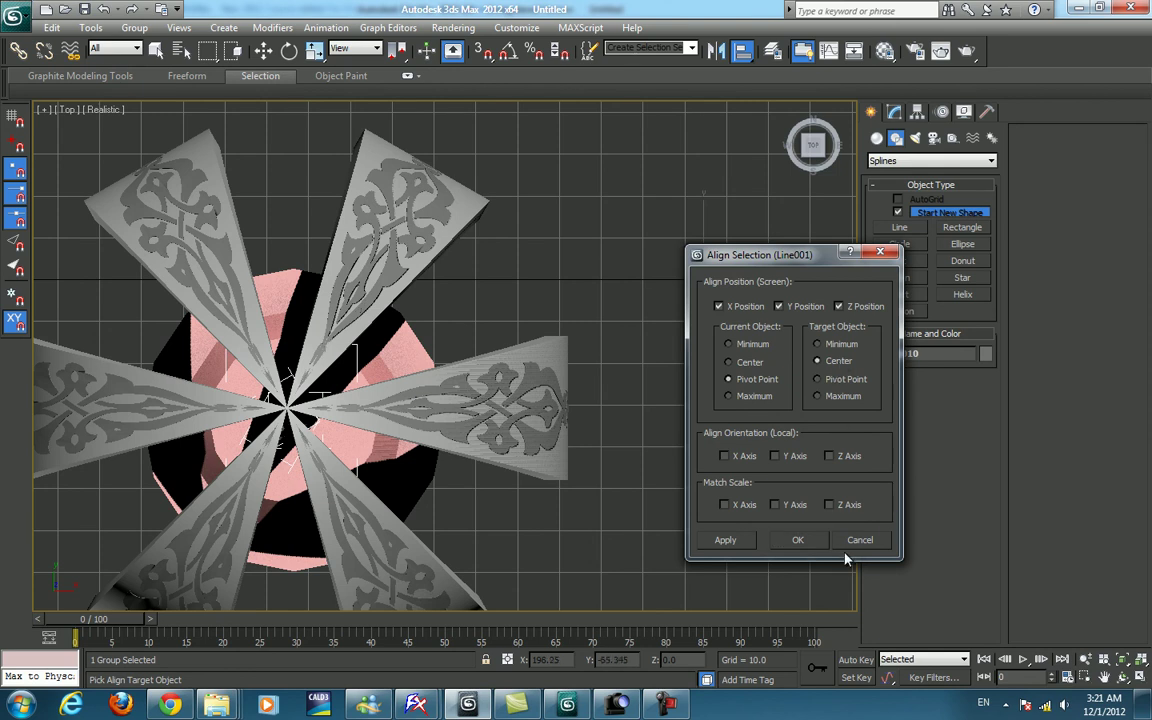
Apply the centre alignment and raise the vase group up onto the base.
{"action": "left_click", "coordinate": [801, 540]}
{"action": "key", "text": "f"}
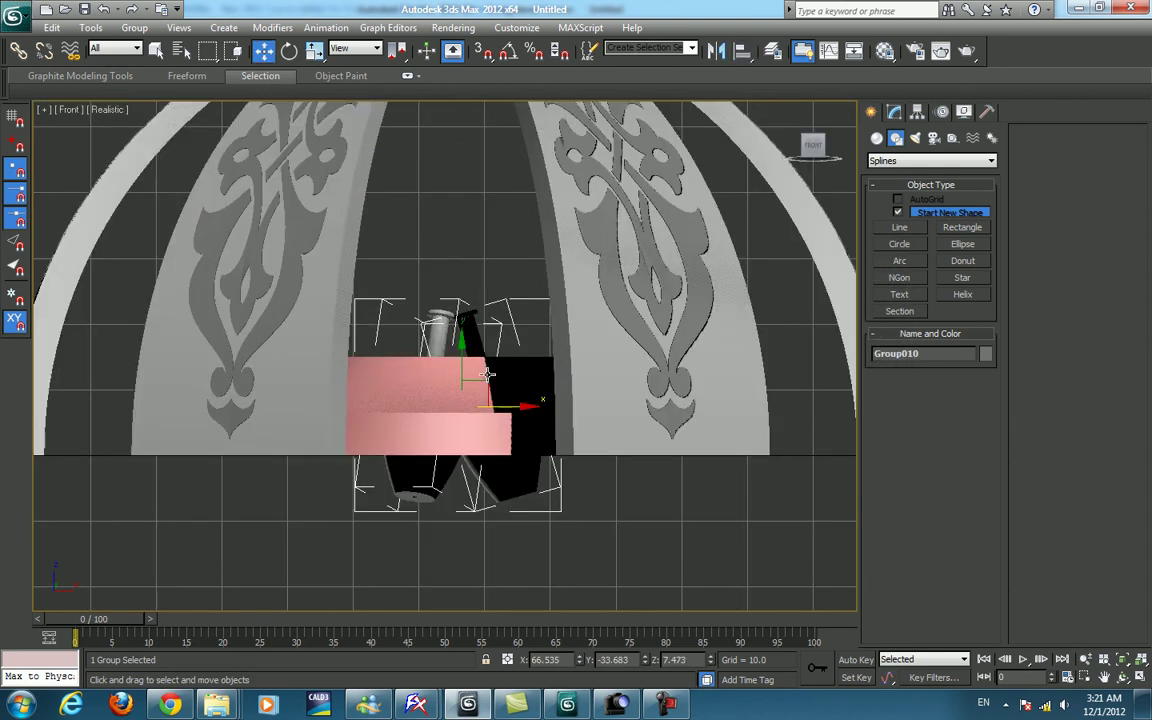
{"action": "left_click_drag", "start_coordinate": [487, 374], "coordinate": [505, 215]}
Change the pink base's object colour to grey.
{"action": "left_click", "coordinate": [482, 407], "text": "ctrl"}
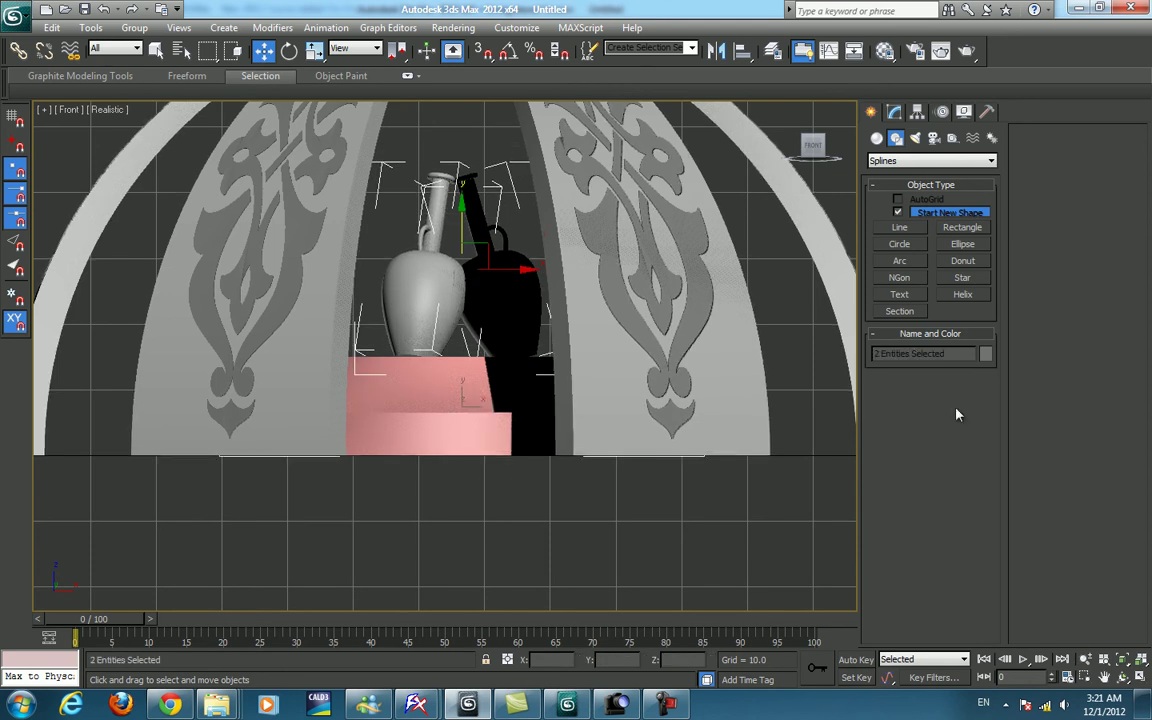
{"action": "left_click", "coordinate": [985, 355]}
{"action": "left_click", "coordinate": [648, 437]}
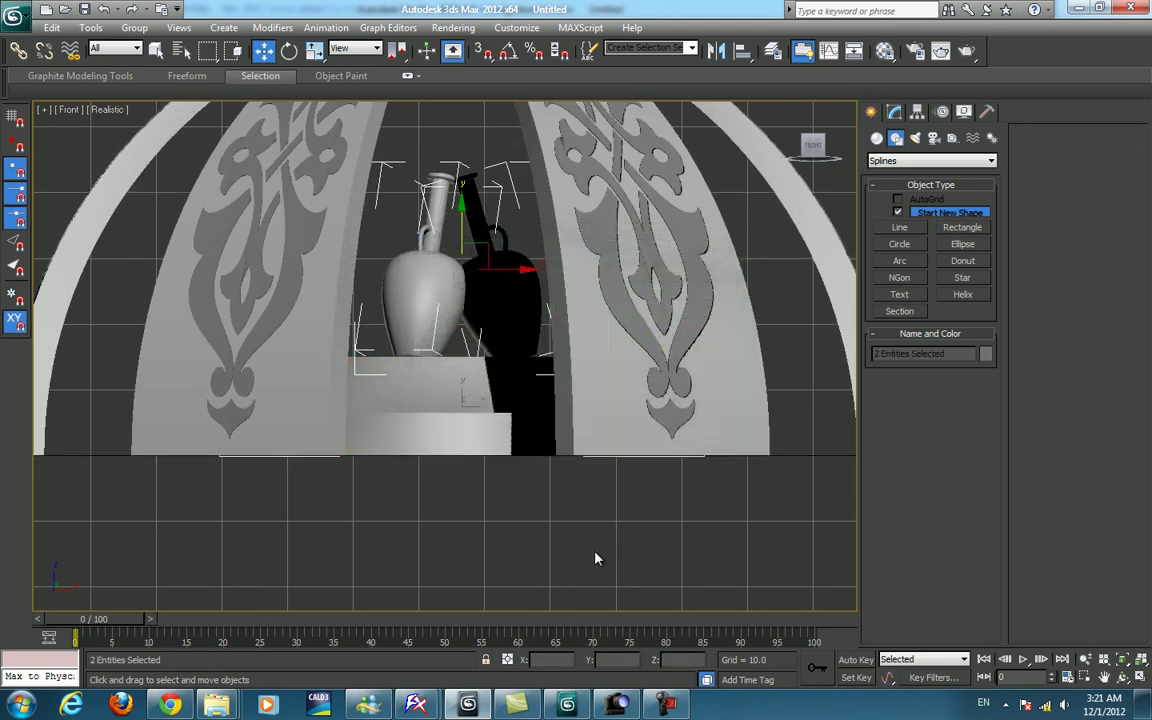
{"action": "left_click", "coordinate": [535, 495]}
{"action": "middle_click_drag", "start_coordinate": [535, 495], "coordinate": [487, 504]}
Select the vase group and inspect it close up in Perspective view.
{"action": "scroll", "coordinate": [487, 504], "scroll_direction": "down", "scroll_amount": 5}
{"action": "middle_click_drag", "start_coordinate": [434, 411], "coordinate": [435, 453], "text": "alt"}
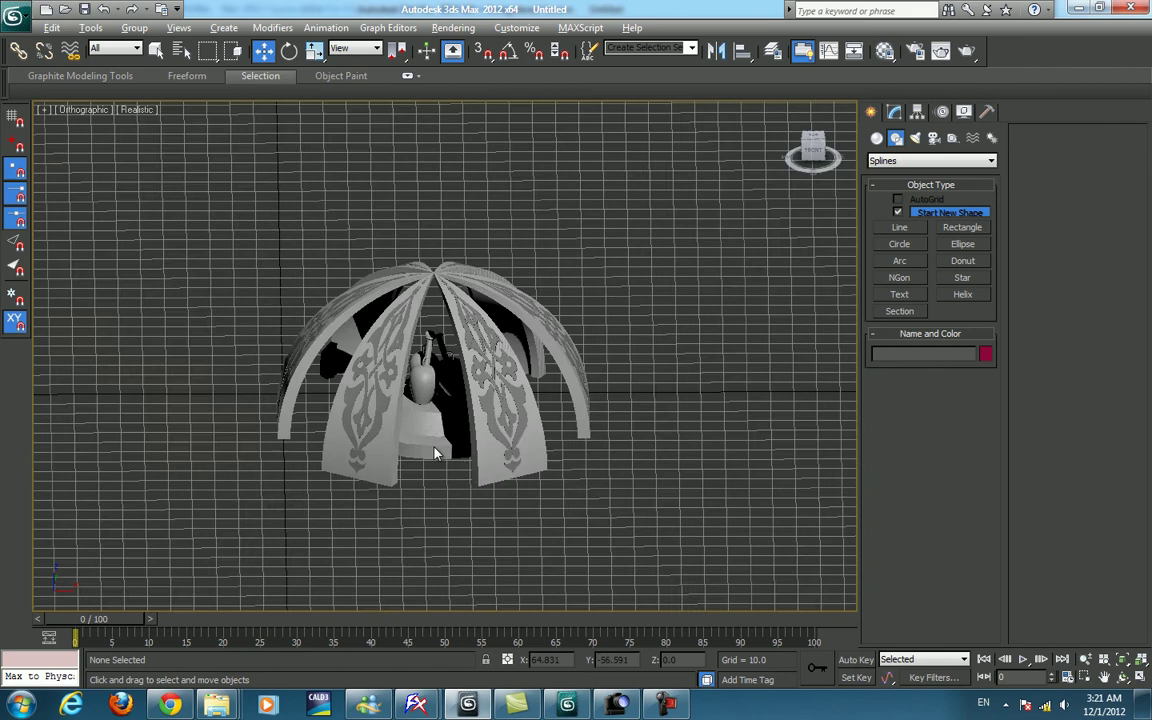
{"action": "left_click", "coordinate": [434, 366]}
{"action": "key", "text": "p"}
{"action": "key", "text": "z"}
{"action": "scroll", "coordinate": [428, 323], "scroll_direction": "down", "scroll_amount": 3}
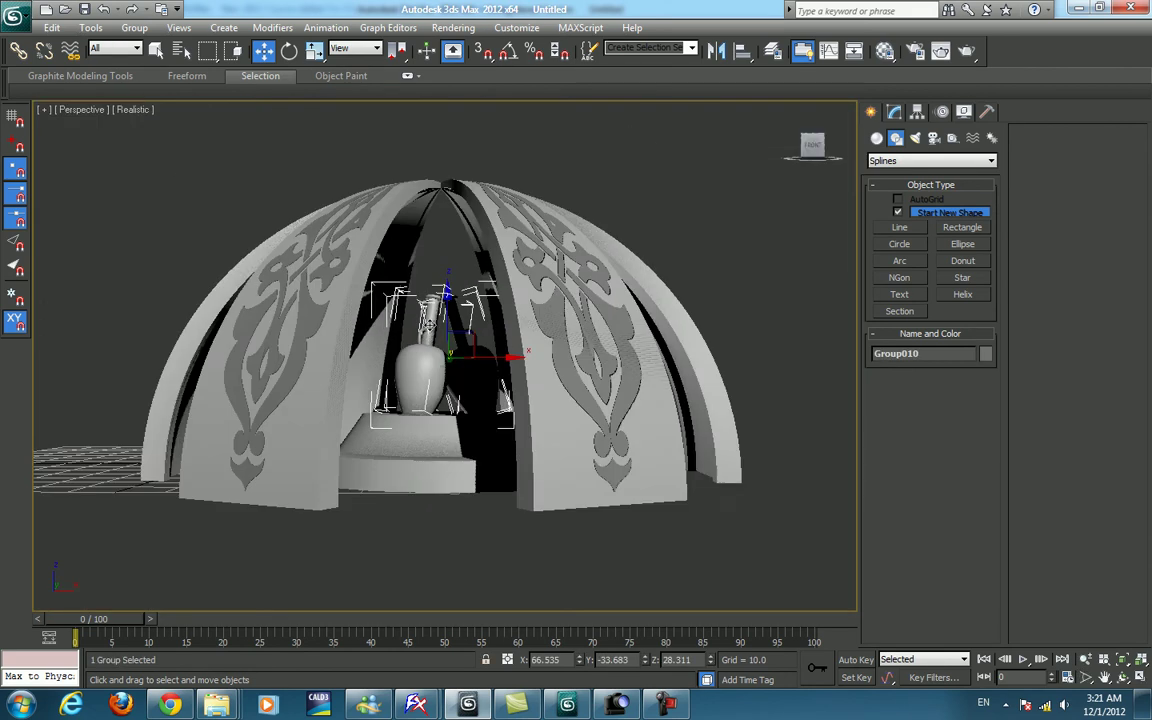
{"action": "middle_click_drag", "start_coordinate": [428, 347], "coordinate": [420, 320], "text": "alt"}
{"action": "key", "text": "r"}
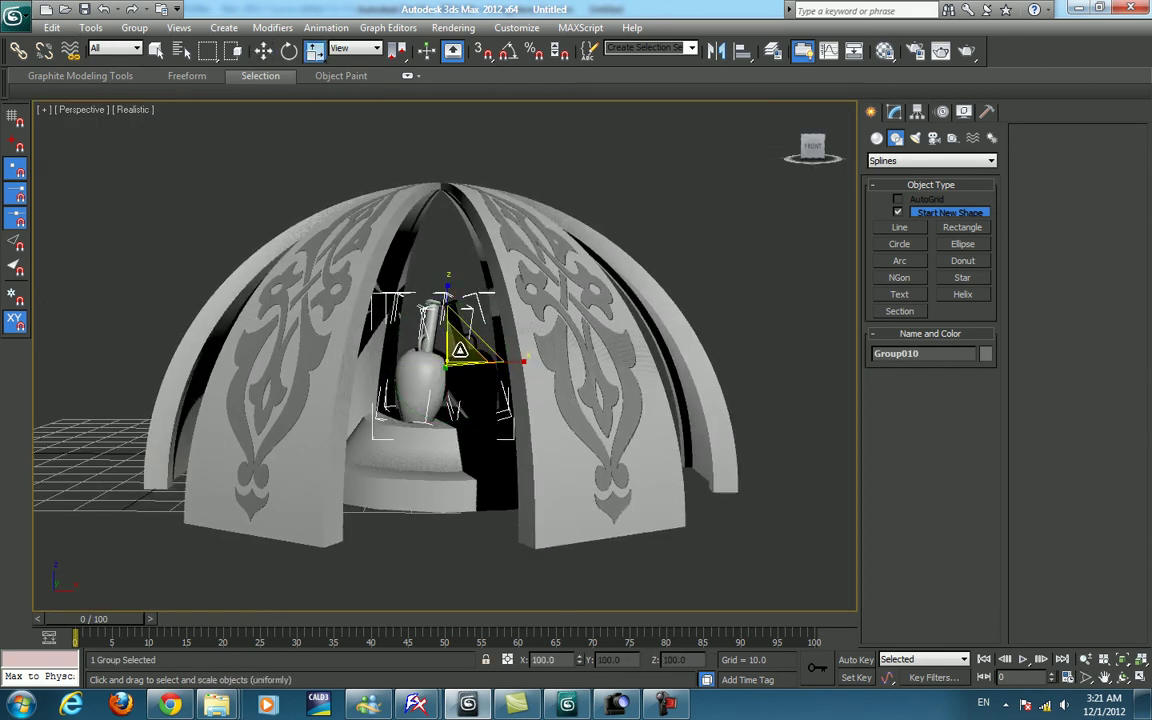
{"action": "key", "text": "w"}
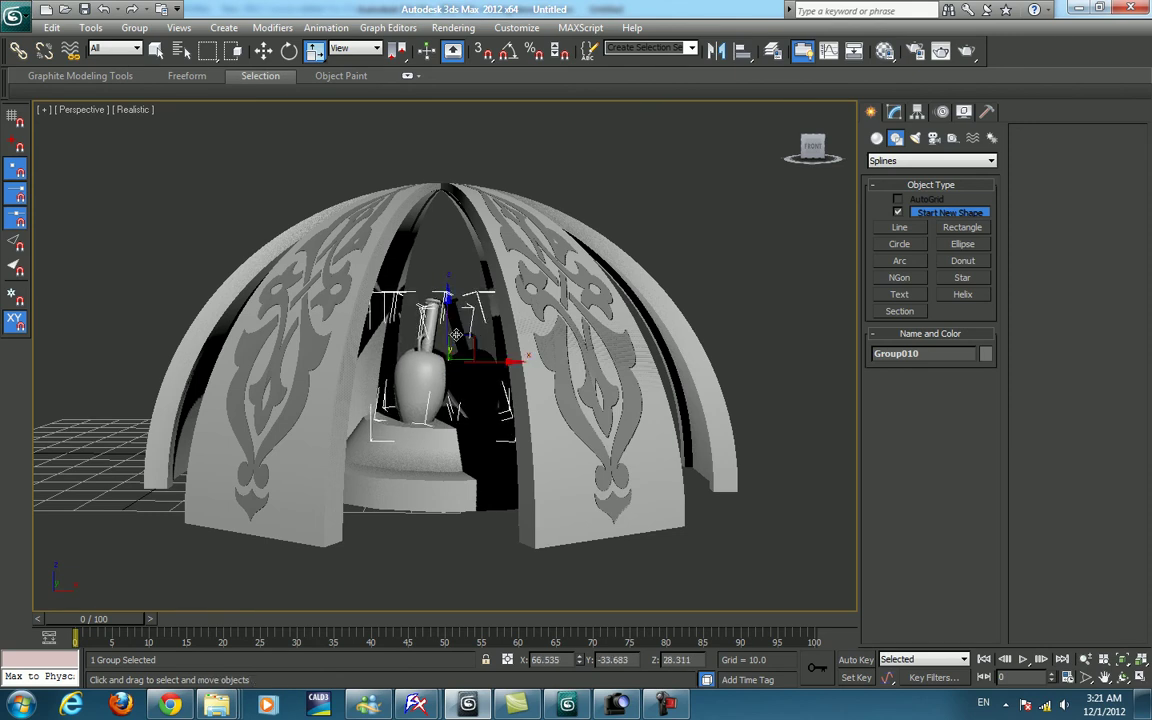
{"action": "scroll", "coordinate": [440, 356], "scroll_direction": "down", "scroll_amount": 4}
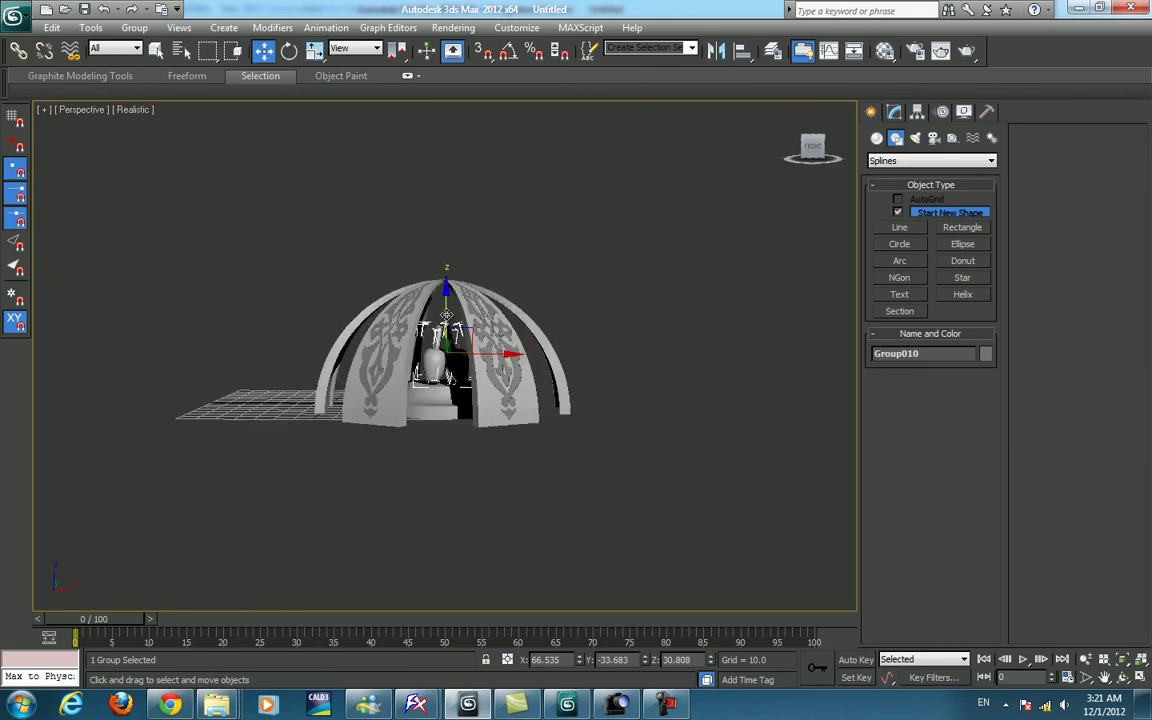
Select the dome group and show its modifier stack.
{"action": "left_click", "coordinate": [546, 487]}
{"action": "left_click", "coordinate": [500, 421]}
{"action": "left_click", "coordinate": [893, 113]}
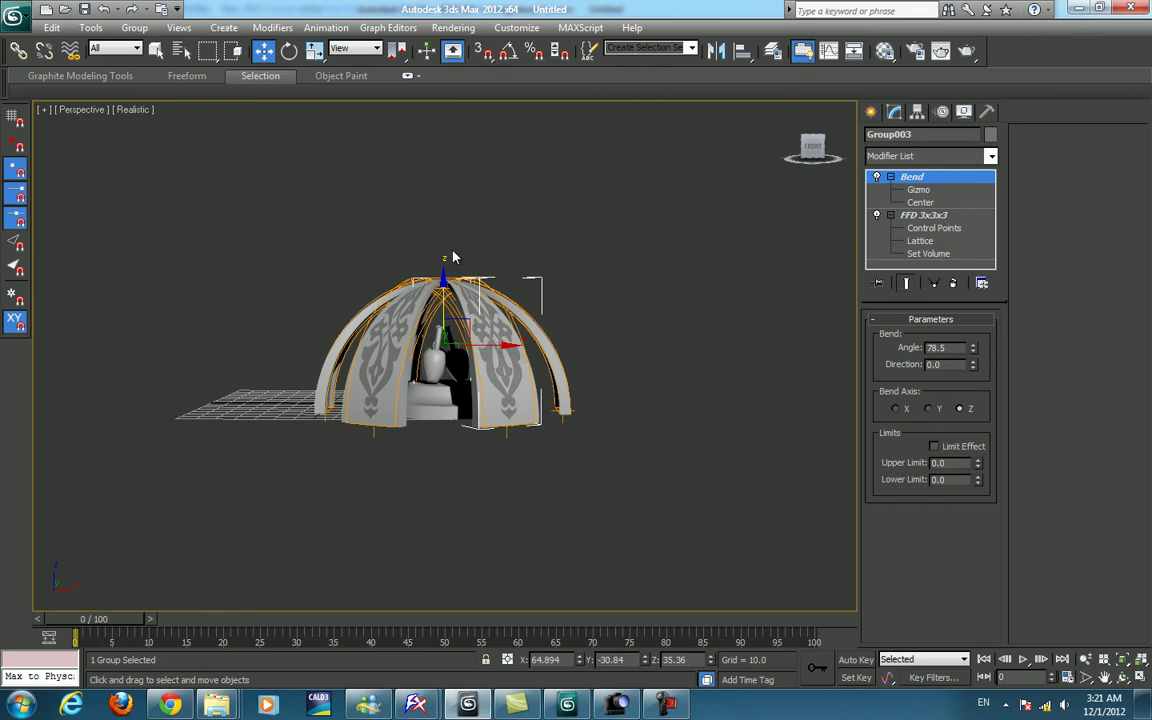
In wireframe, scale the FFD 3x3x3 control points to 73% along local X.
{"action": "middle_click_drag", "start_coordinate": [452, 257], "coordinate": [500, 330], "text": "alt"}
{"action": "scroll", "coordinate": [500, 330], "scroll_direction": "up", "scroll_amount": 3}
{"action": "key", "text": "F3"}
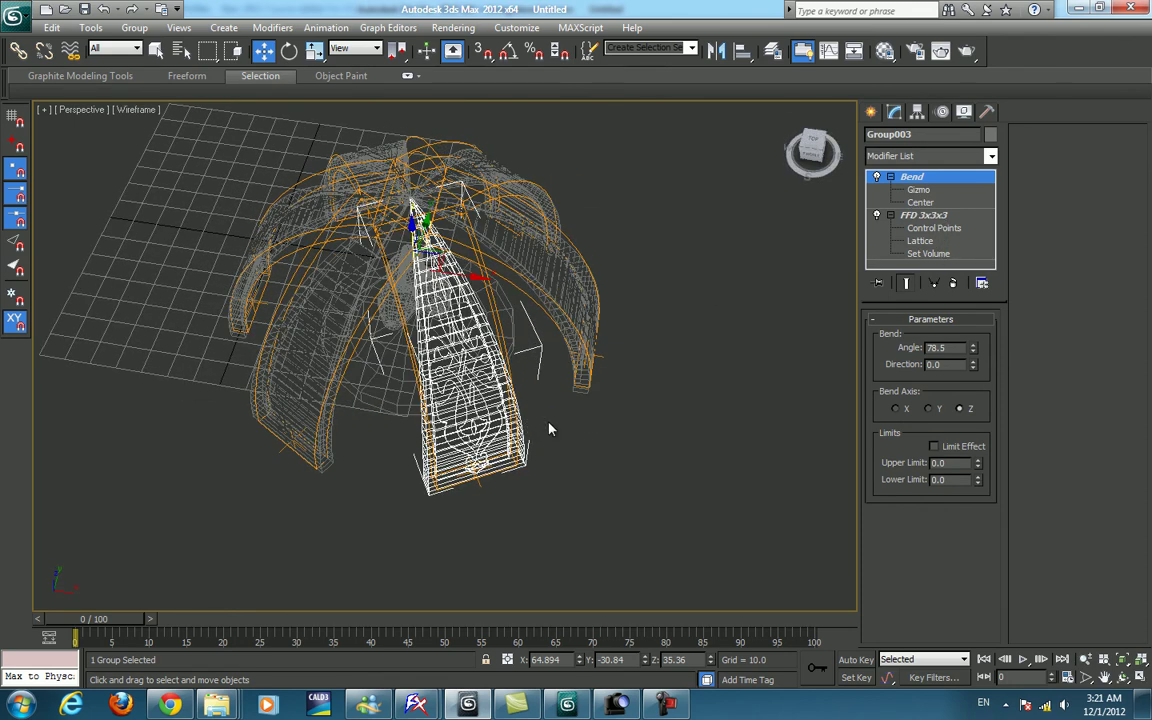
{"action": "left_click", "coordinate": [930, 215]}
{"action": "mouse_move", "coordinate": [645, 440]}
{"action": "middle_mouse_down", "text": "alt"}
{"action": "mouse_move", "coordinate": [740, 466]}
{"action": "mouse_move", "coordinate": [760, 453]}
{"action": "middle_mouse_up", "text": "alt"}
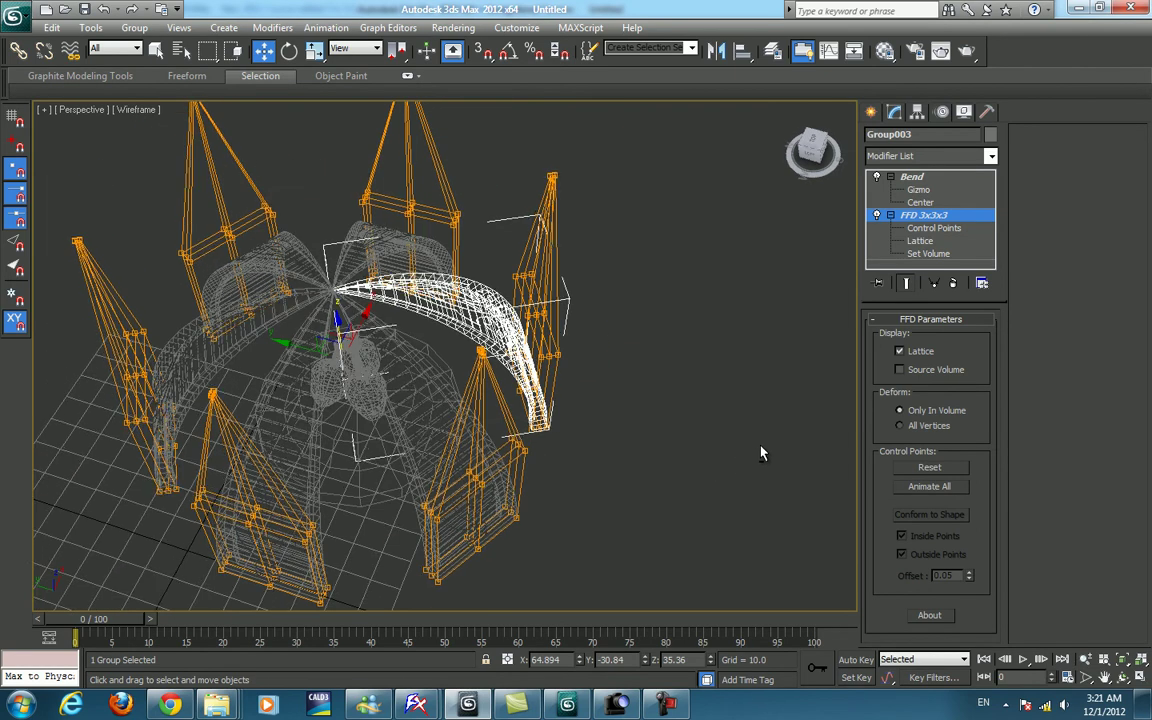
{"action": "left_click", "coordinate": [933, 228]}
{"action": "key", "text": "r"}
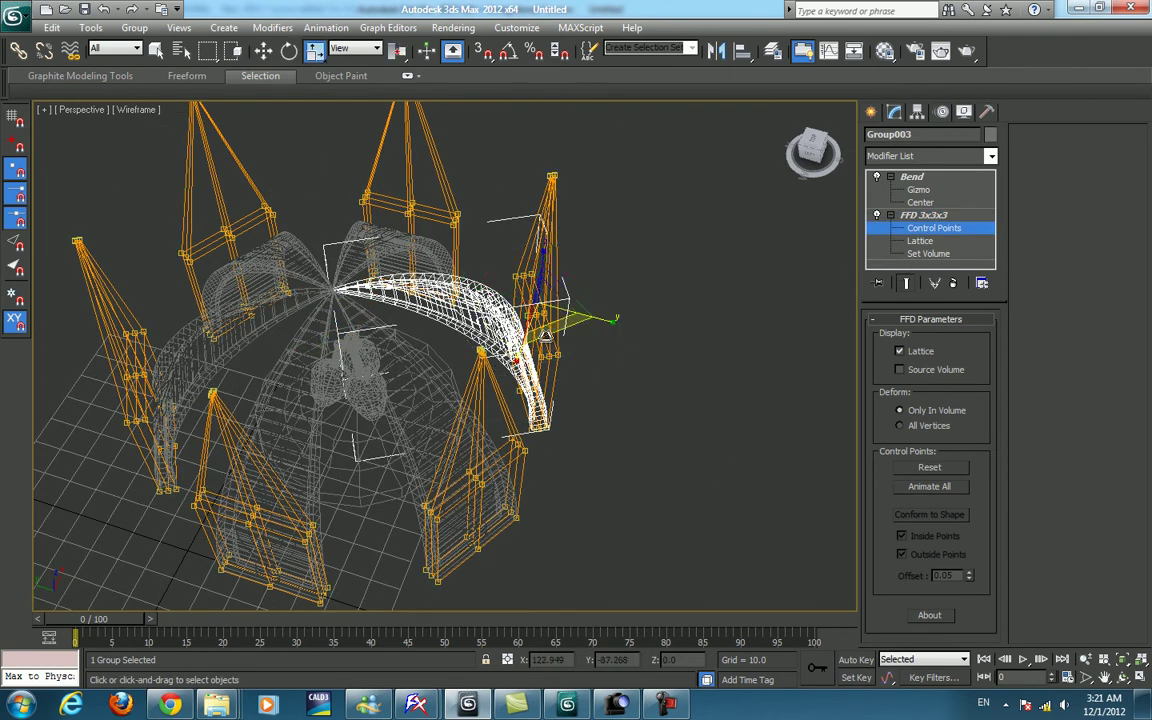
{"action": "left_click", "coordinate": [355, 48]}
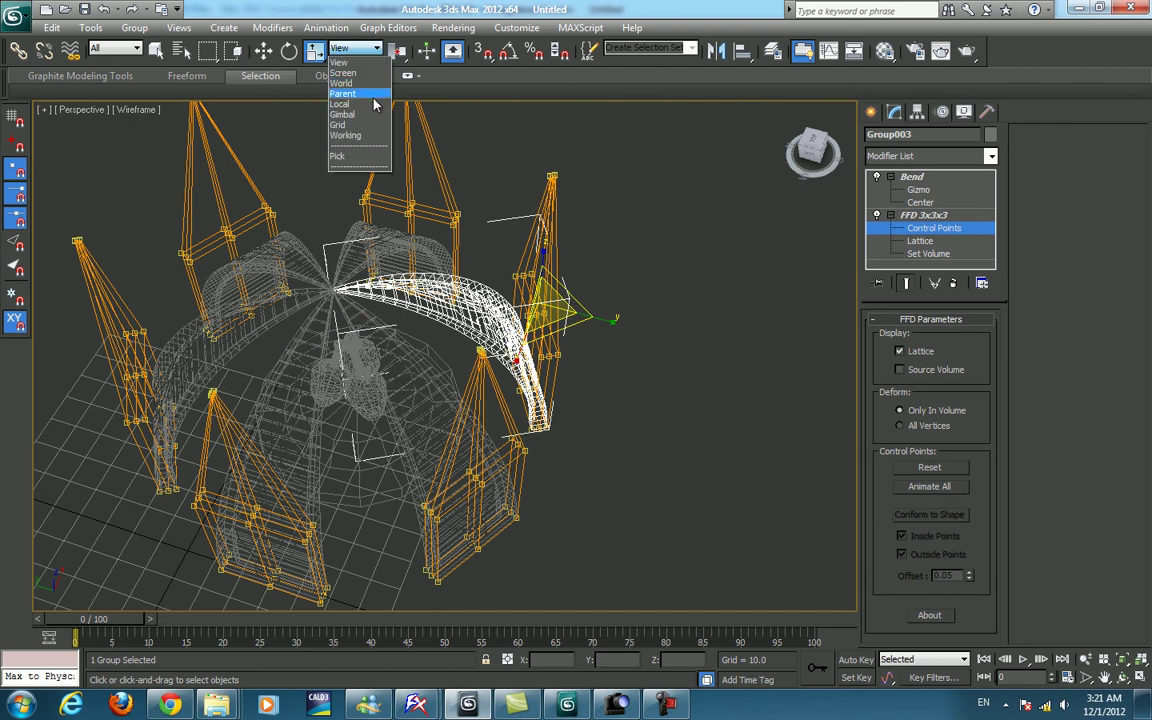
{"action": "left_click", "coordinate": [341, 104]}
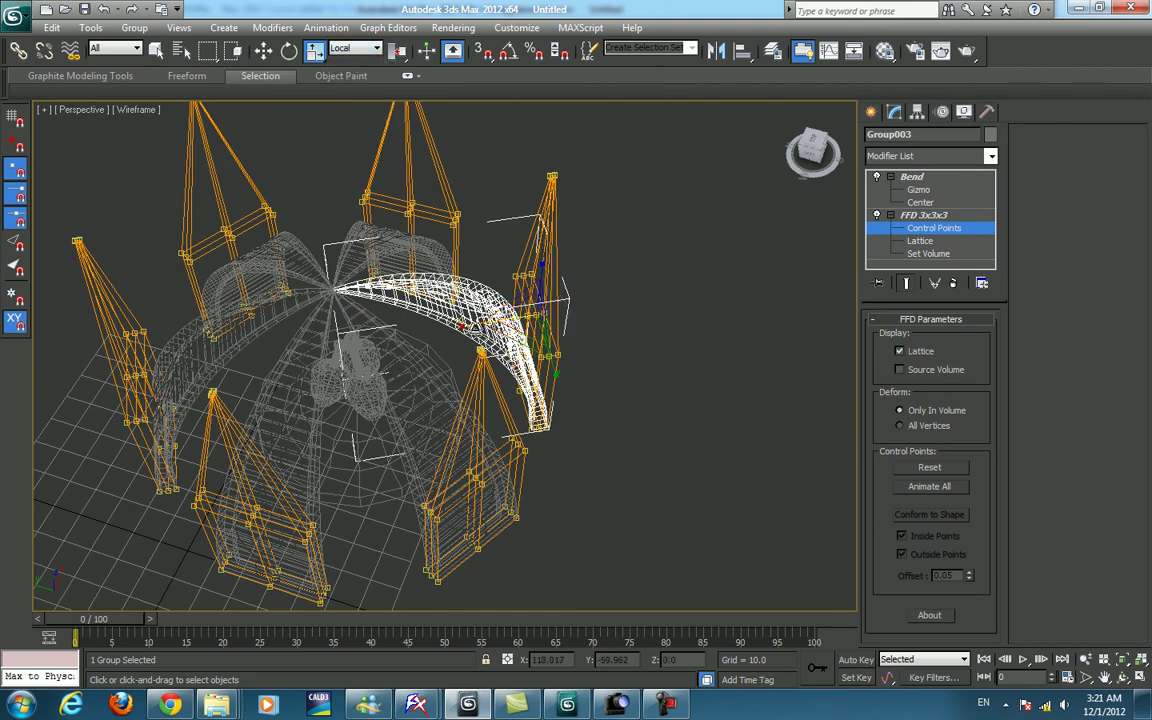
{"action": "left_click_drag", "start_coordinate": [472, 327], "coordinate": [500, 322]}
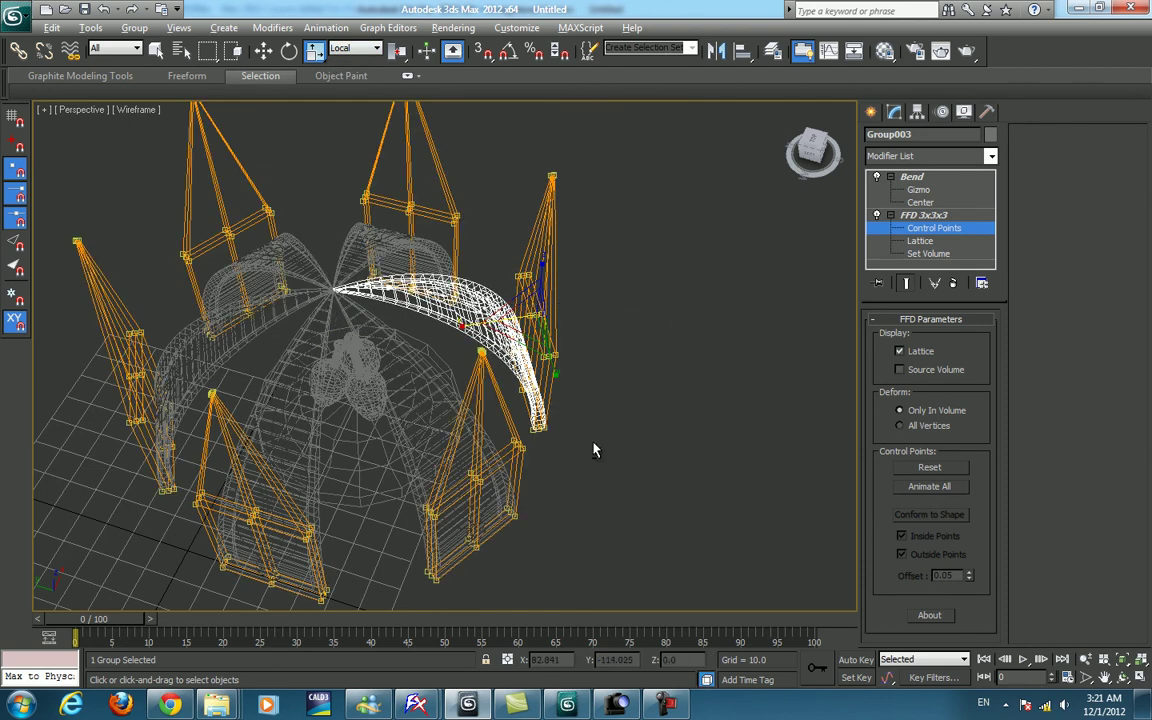
Leave control-point editing and orbit around the reshaped dome.
{"action": "left_click", "coordinate": [870, 111]}
{"action": "left_click", "coordinate": [766, 391]}
{"action": "mouse_move", "coordinate": [766, 391]}
{"action": "middle_mouse_down", "text": "alt"}
{"action": "mouse_move", "coordinate": [353, 303]}
{"action": "mouse_move", "coordinate": [311, 306]}
{"action": "mouse_move", "coordinate": [341, 233]}
{"action": "middle_mouse_up", "text": "alt"}
{"action": "left_click", "coordinate": [80, 109]}
Switch the viewport to Realistic shading.
{"action": "left_click", "coordinate": [114, 110]}
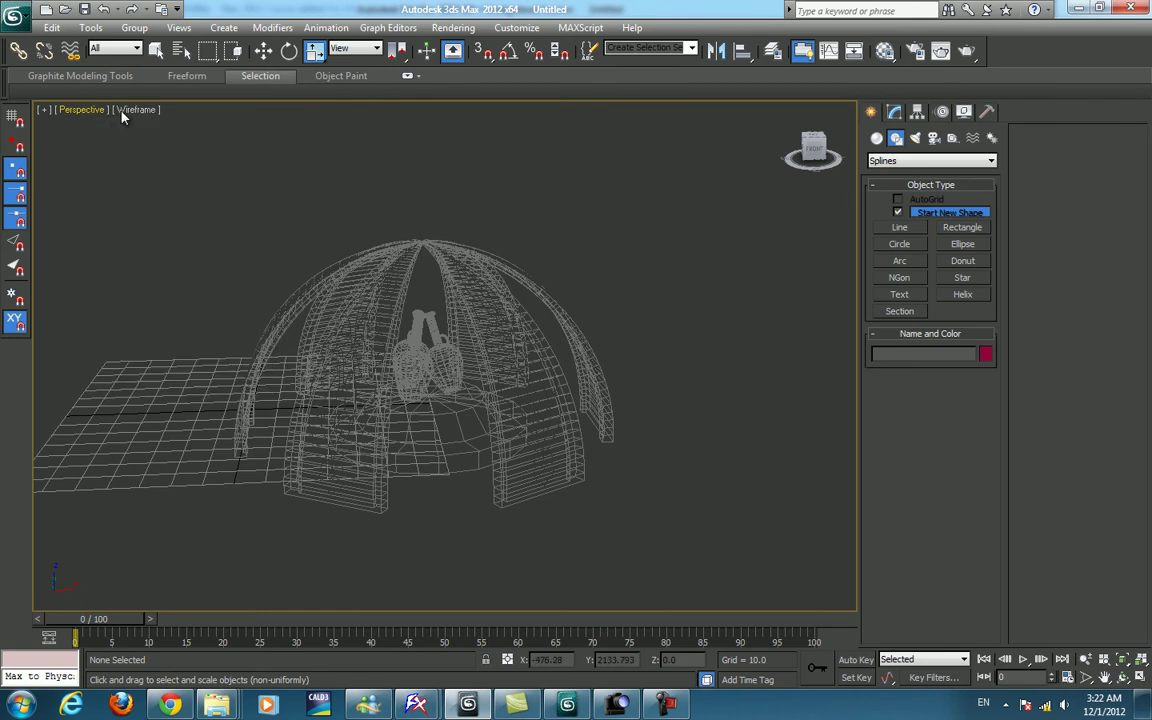
{"action": "left_click", "coordinate": [135, 109]}
{"action": "left_click", "coordinate": [175, 129]}
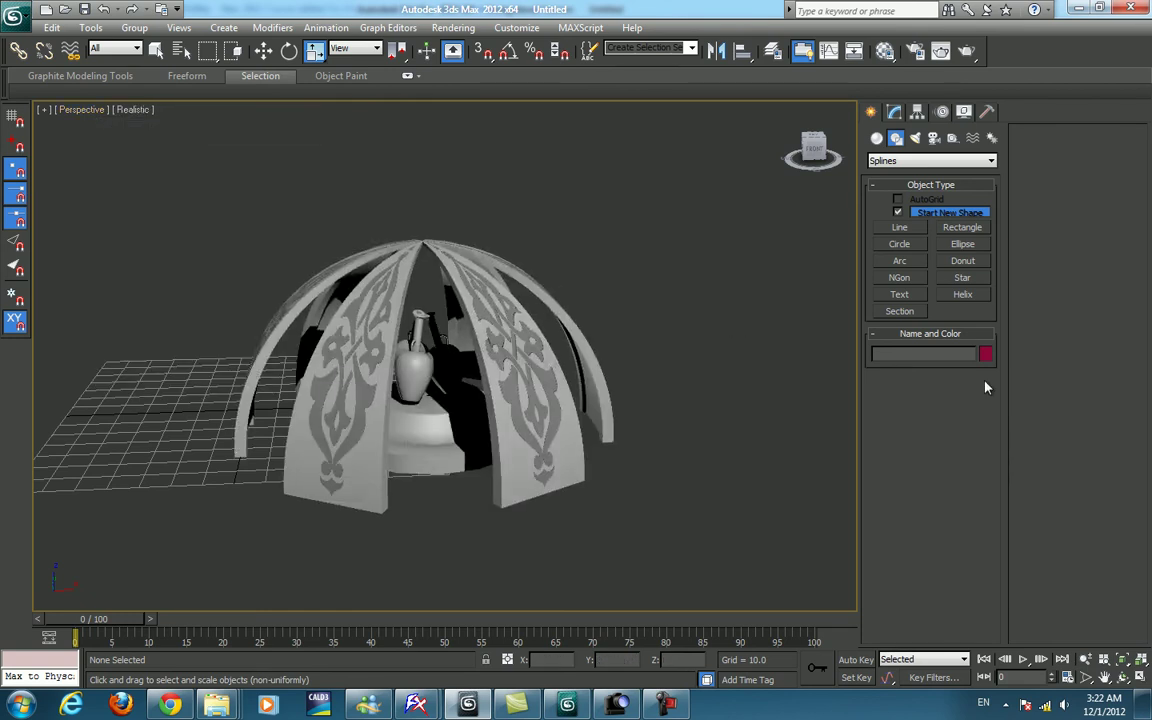
Draw a large Plane and centre it beneath the dome.
{"action": "left_click", "coordinate": [877, 139]}
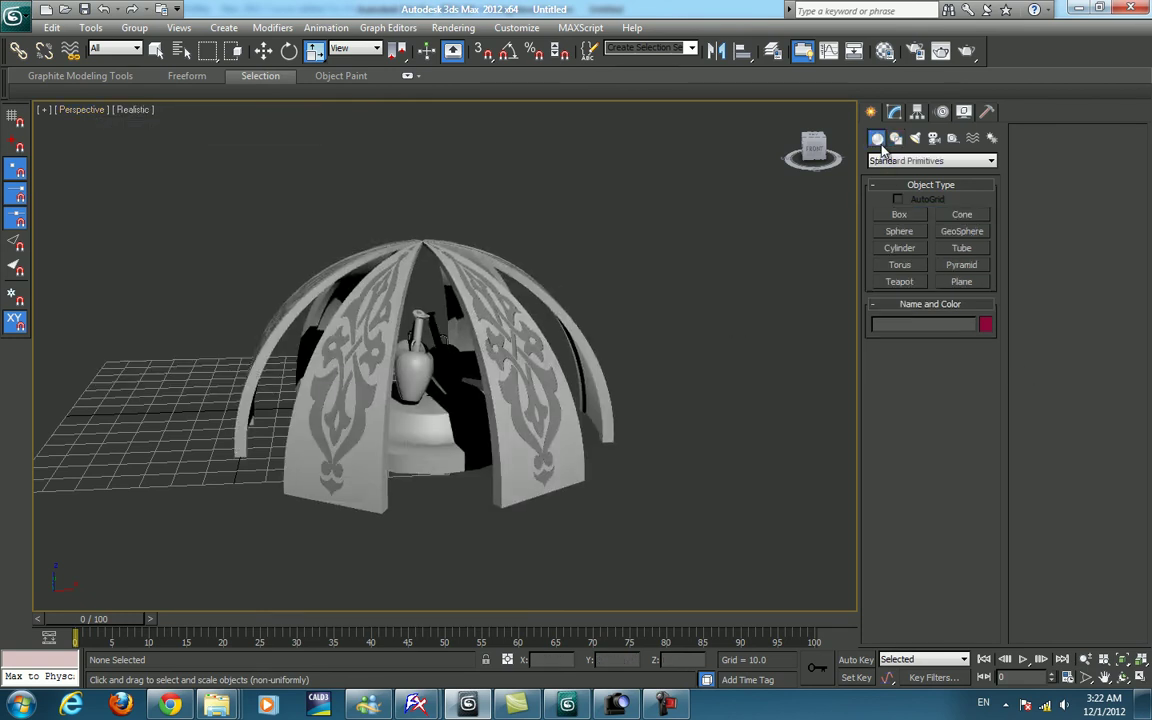
{"action": "left_click", "coordinate": [961, 282]}
{"action": "left_click_drag", "start_coordinate": [635, 605], "coordinate": [115, 281]}
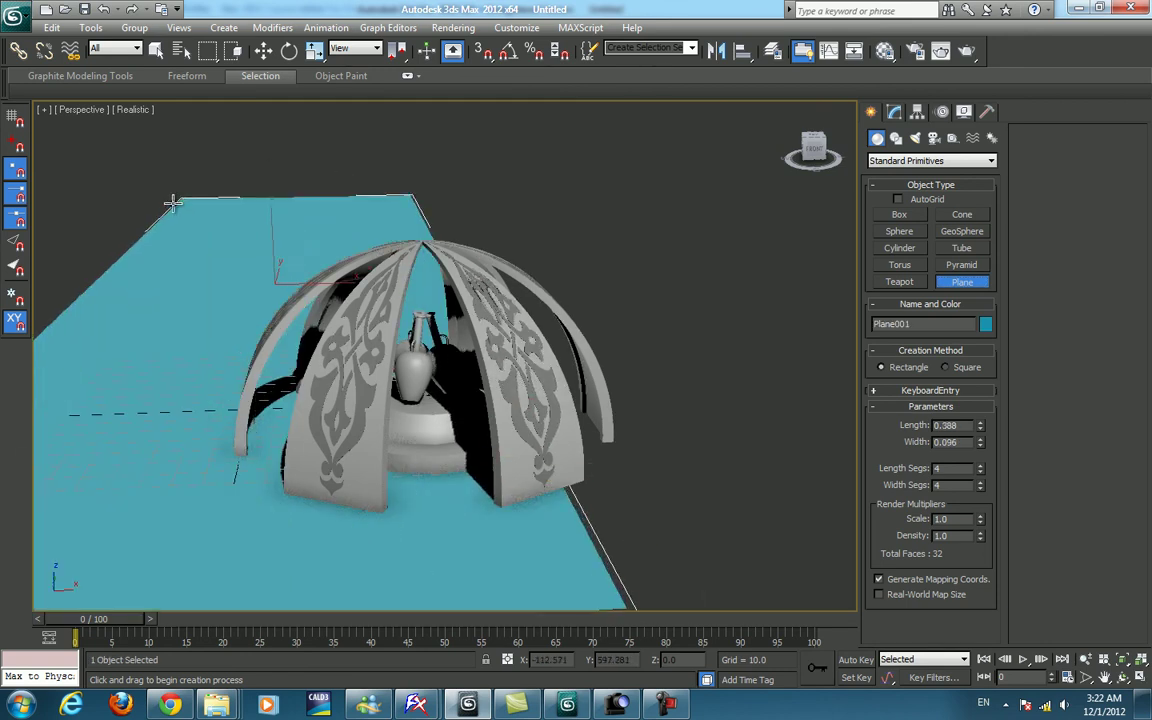
{"action": "right_click", "coordinate": [115, 281]}
{"action": "key", "text": "w"}
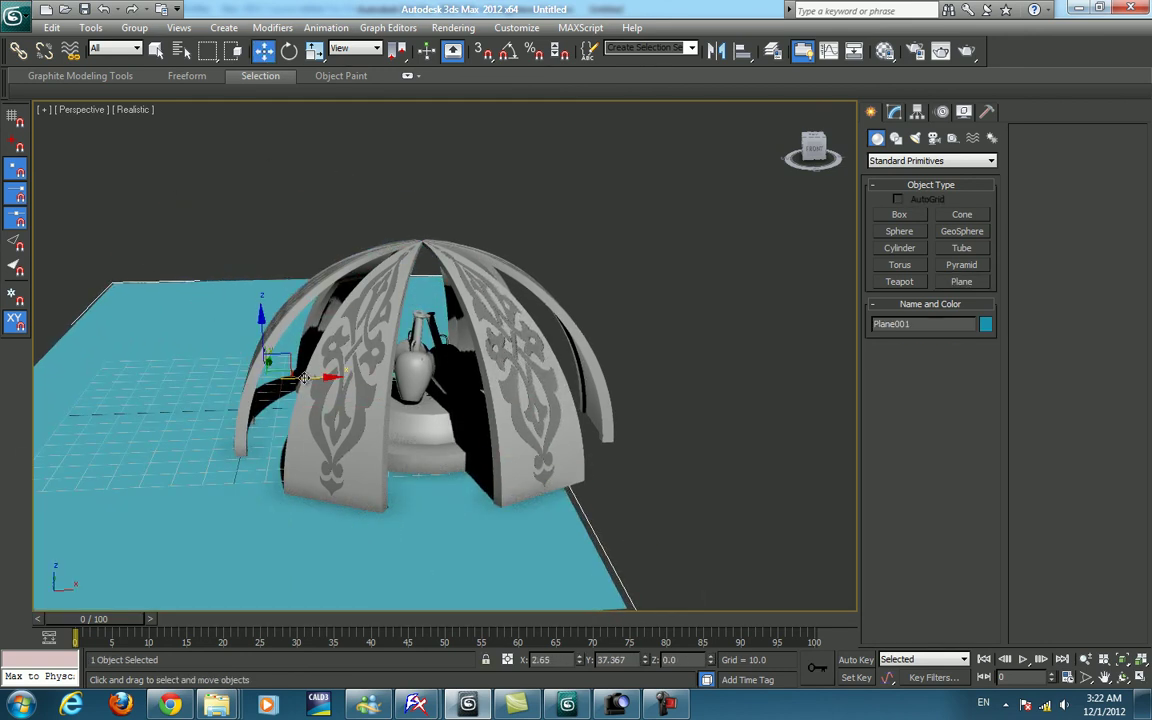
{"action": "left_click_drag", "start_coordinate": [290, 365], "coordinate": [456, 381]}
{"action": "middle_click_drag", "start_coordinate": [456, 381], "coordinate": [480, 388], "text": "alt"}
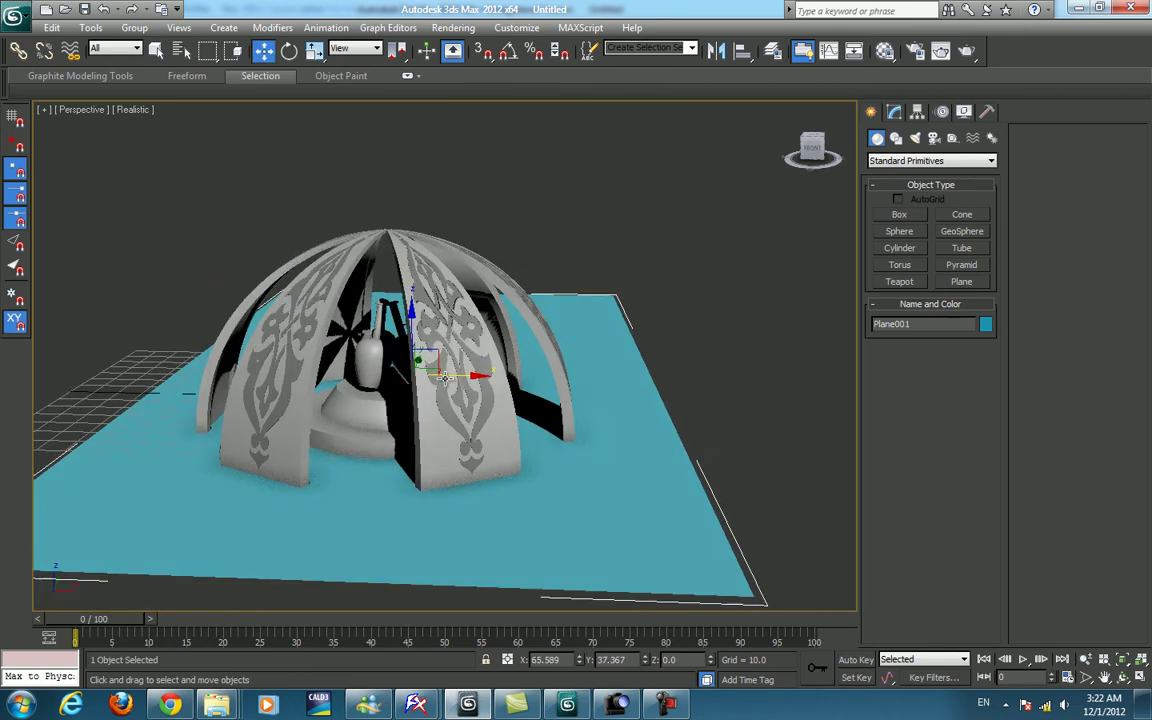
Scale the plane to 64% along Y and make it white.
{"action": "key", "text": "r"}
{"action": "mouse_move", "coordinate": [428, 366]}
{"action": "left_mouse_down"}
{"action": "mouse_move", "coordinate": [425, 390]}
{"action": "mouse_move", "coordinate": [412, 376]}
{"action": "left_mouse_up"}
{"action": "key", "text": "w"}
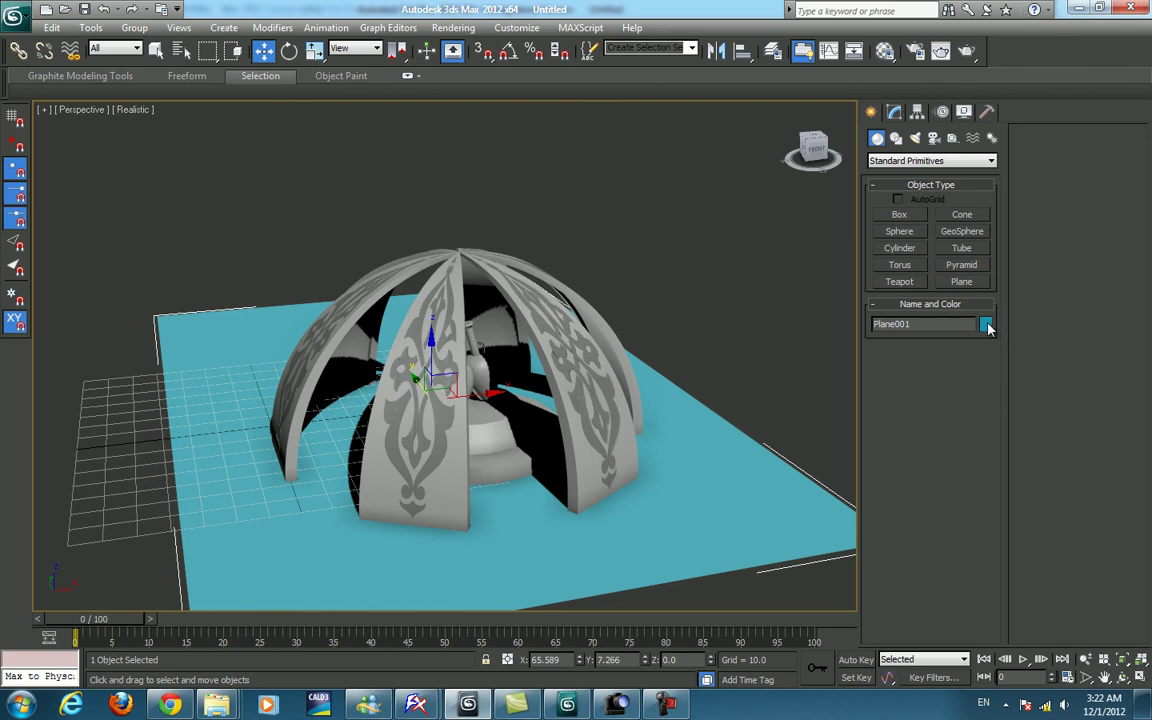
{"action": "left_click", "coordinate": [985, 324]}
{"action": "double_click", "coordinate": [712, 393]}
{"action": "mouse_move", "coordinate": [657, 348]}
{"action": "middle_mouse_down", "text": "alt"}
{"action": "mouse_move", "coordinate": [682, 397]}
{"action": "mouse_move", "coordinate": [669, 347]}
{"action": "mouse_move", "coordinate": [689, 337]}
{"action": "mouse_move", "coordinate": [672, 342]}
{"action": "mouse_move", "coordinate": [674, 329]}
{"action": "mouse_move", "coordinate": [566, 336]}
{"action": "mouse_move", "coordinate": [595, 392]}
{"action": "mouse_move", "coordinate": [590, 330]}
{"action": "middle_mouse_up", "text": "alt"}
{"action": "left_click", "coordinate": [675, 708]}
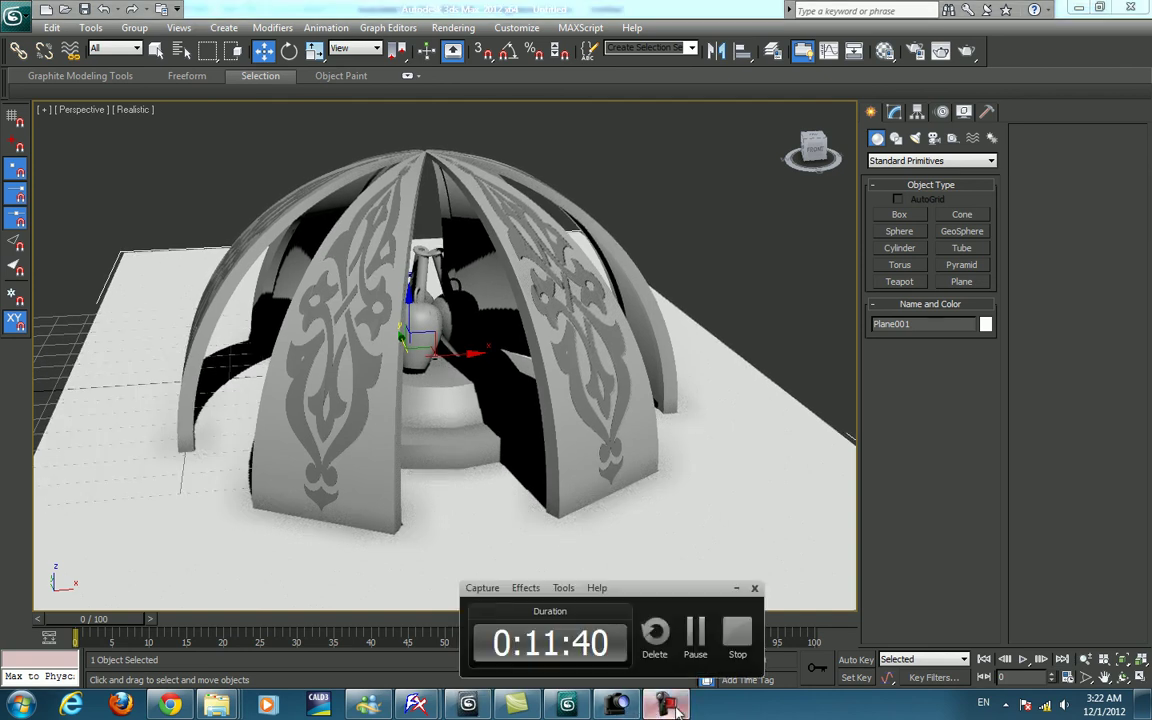